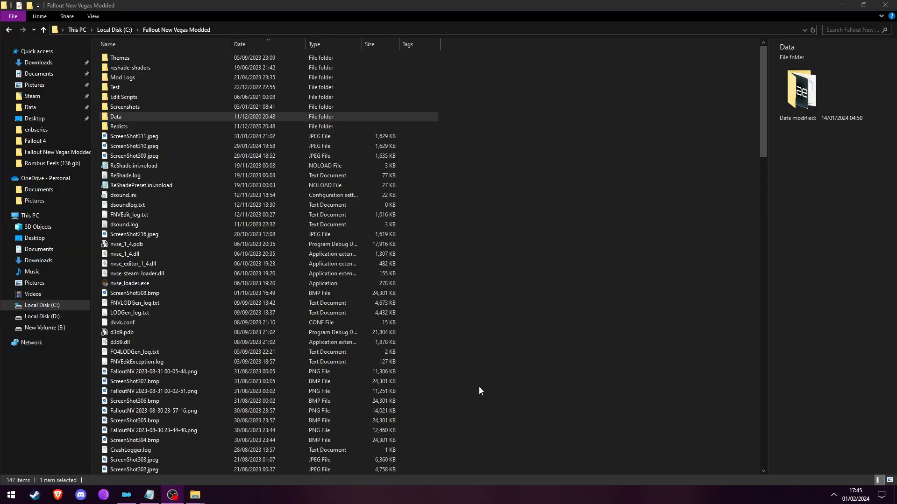
- Open the Fallout - Meshes2.bsa archive from the game's Data folder
{"action": "double_click", "coordinate": [208, 117]}
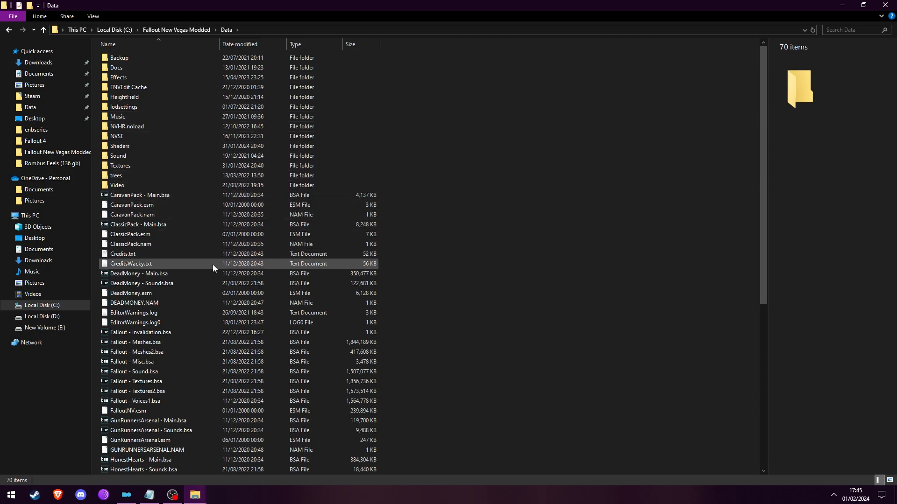
{"action": "scroll", "coordinate": [215, 267], "scroll_direction": "down", "scroll_amount": 4}
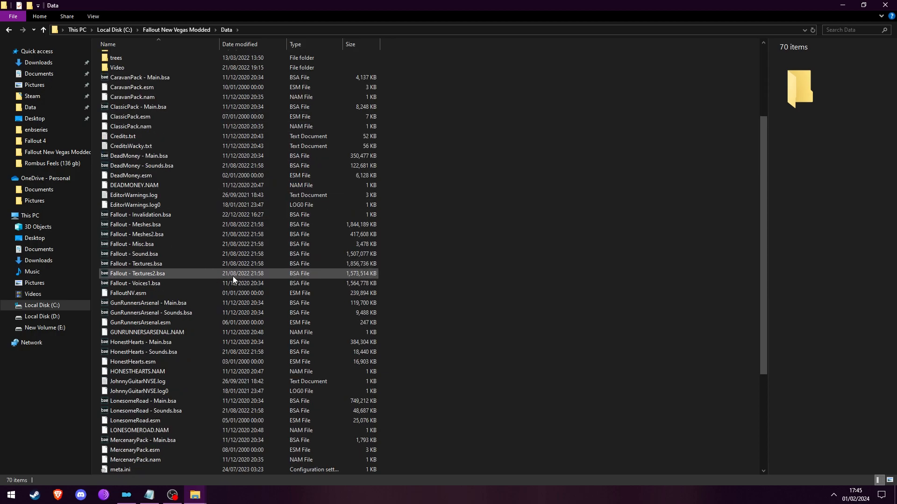
{"action": "double_click", "coordinate": [243, 234]}
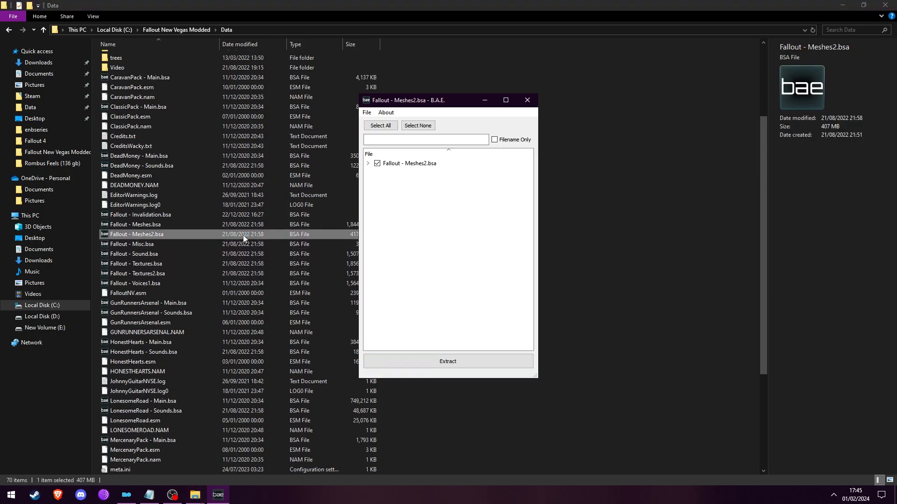
- Deselect all contents of the Fallout - Meshes2.bsa archive and expand its meshes tree down to the wasteland folder
{"action": "left_click", "coordinate": [378, 165]}
{"action": "left_click", "coordinate": [368, 163]}
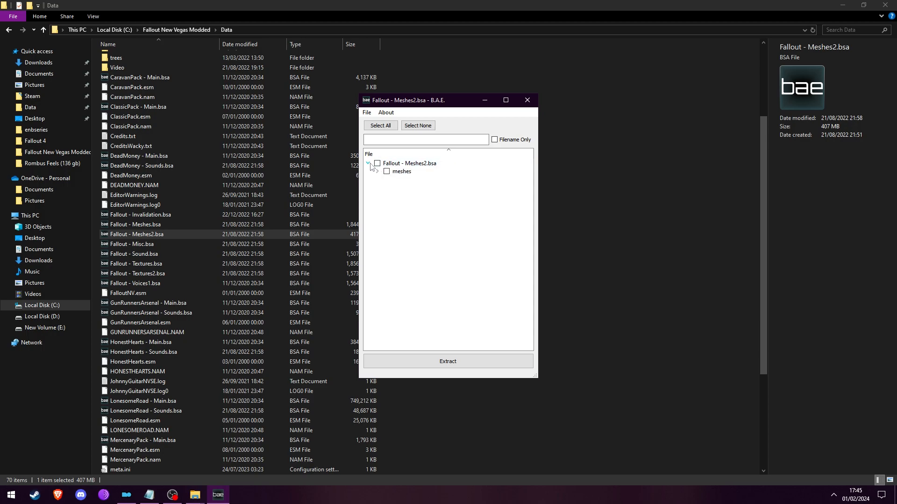
{"action": "left_click", "coordinate": [377, 172]}
{"action": "left_click", "coordinate": [386, 179]}
{"action": "scroll", "coordinate": [434, 222], "scroll_direction": "down", "scroll_amount": 5}
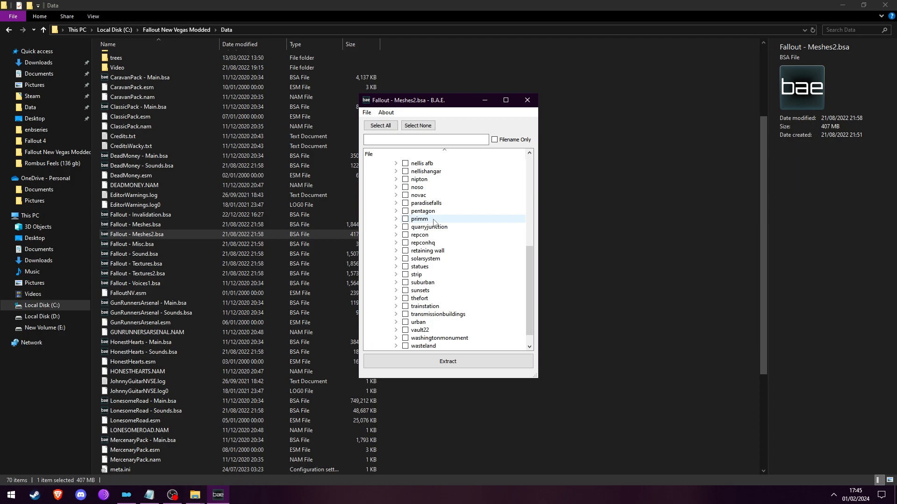
{"action": "scroll", "coordinate": [434, 222], "scroll_direction": "down", "scroll_amount": 1}
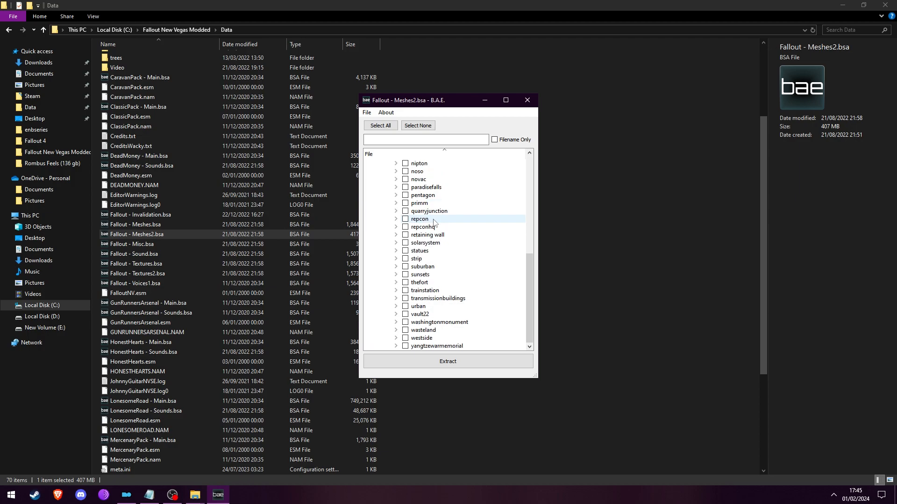
{"action": "left_click", "coordinate": [397, 330]}
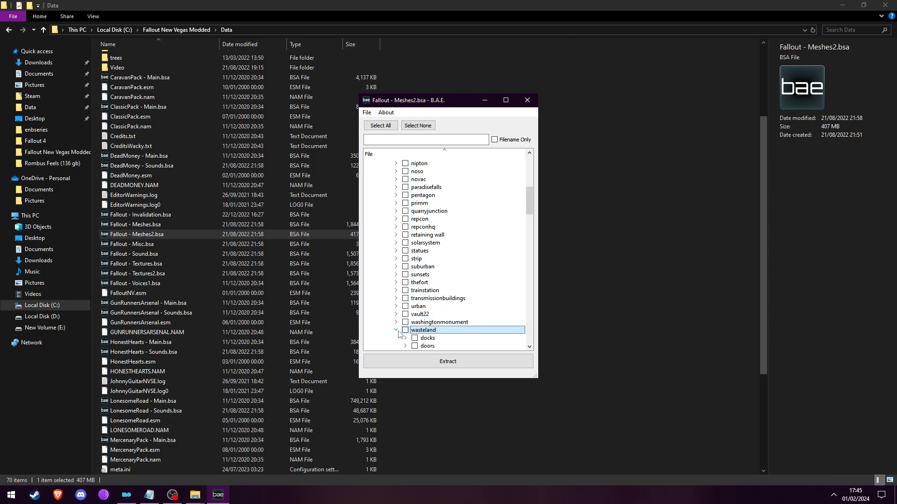
- Extract only wastelandmarquee01.nif from the wasteland folder to the Desktop
{"action": "scroll", "coordinate": [398, 332], "scroll_direction": "down", "scroll_amount": 3}
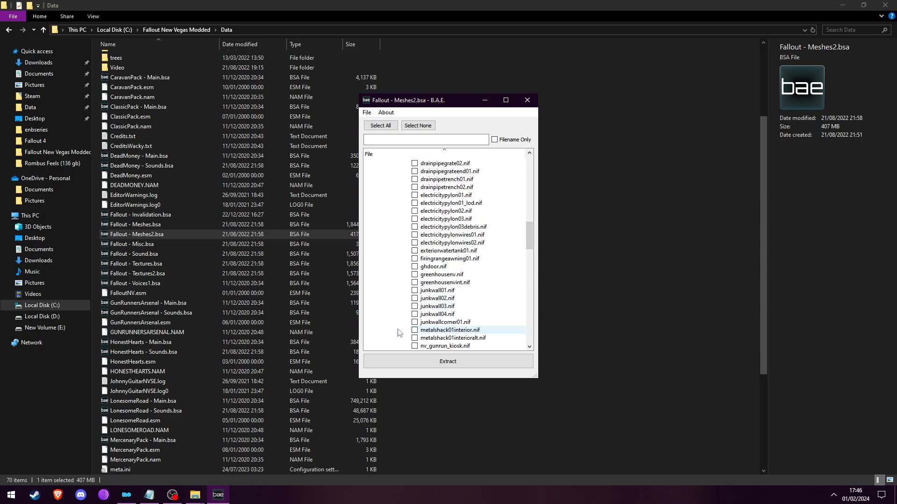
{"action": "scroll", "coordinate": [399, 332], "scroll_direction": "down", "scroll_amount": 15}
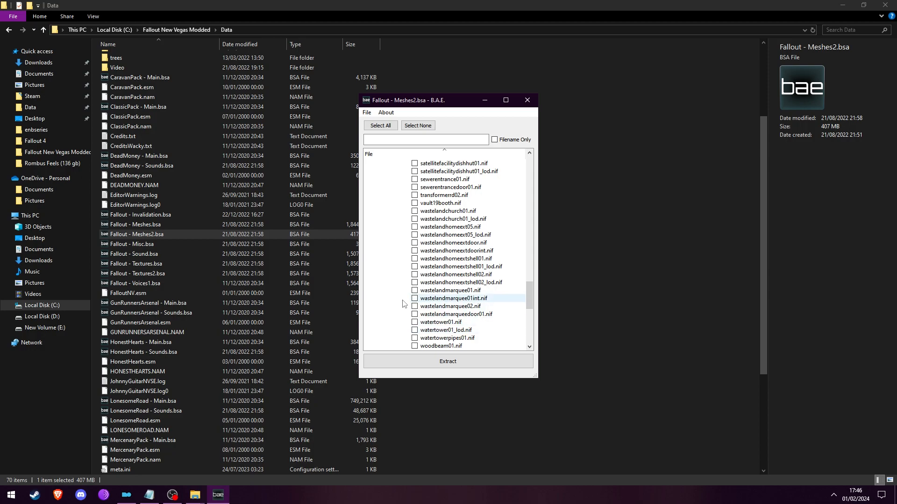
{"action": "left_click", "coordinate": [430, 291]}
{"action": "left_click", "coordinate": [414, 291]}
{"action": "left_click", "coordinate": [447, 362]}
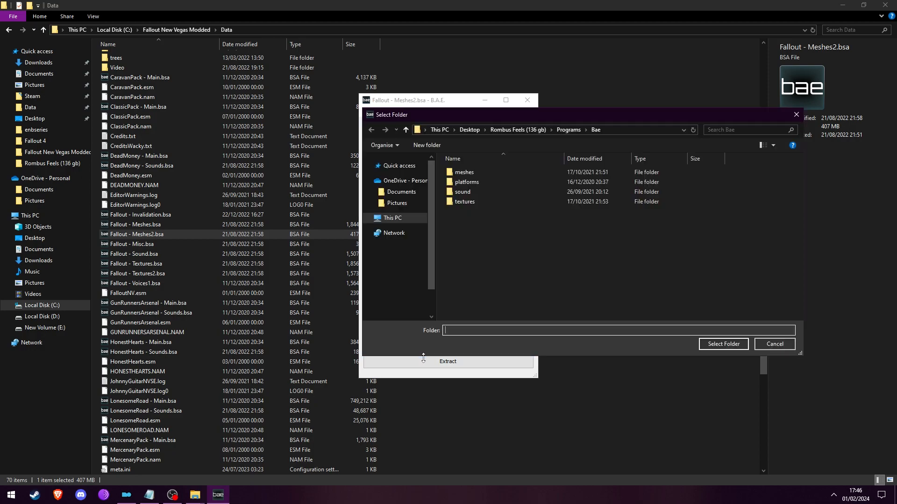
{"action": "left_click", "coordinate": [400, 196]}
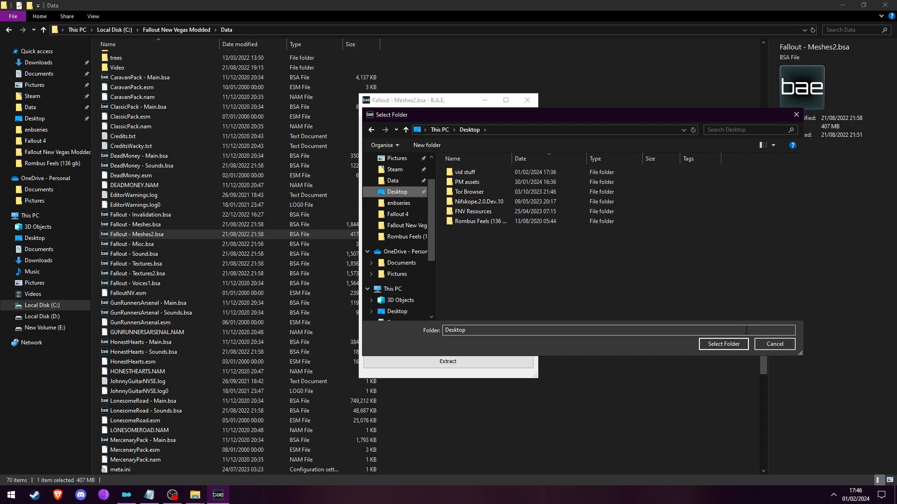
{"action": "left_click", "coordinate": [724, 344]}
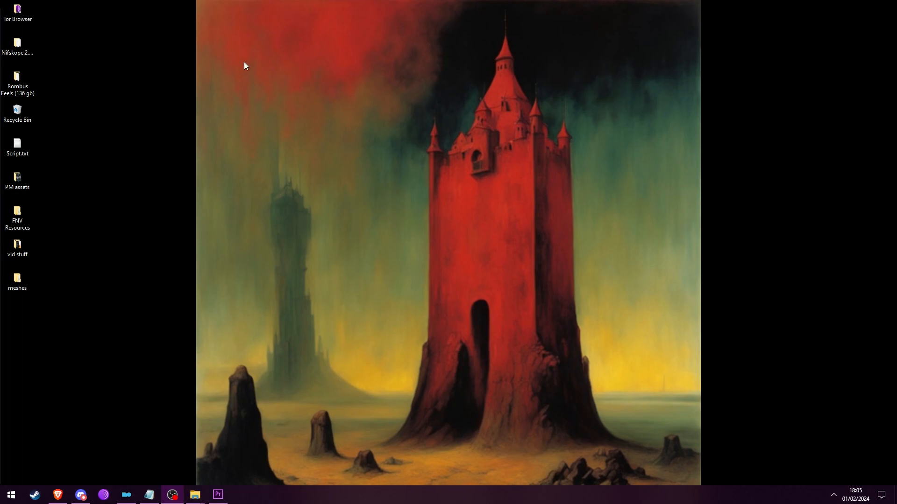
- Look into the PM assets folder on the desktop, and browse the C: drive from This PC
{"action": "left_click", "coordinate": [25, 183]}
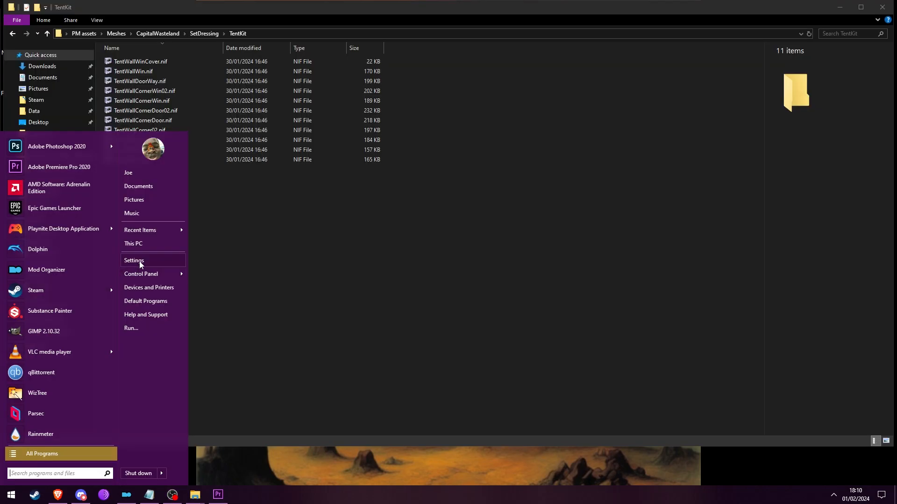
{"action": "left_click", "coordinate": [147, 248]}
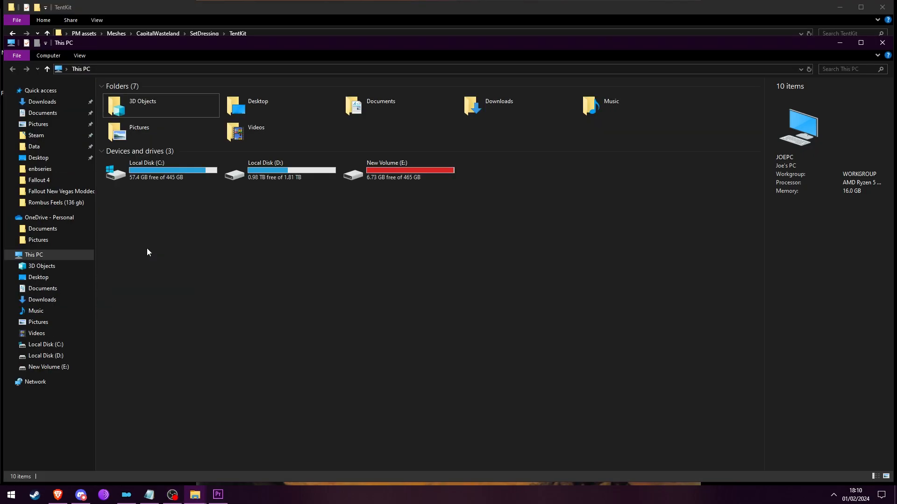
{"action": "double_click", "coordinate": [176, 177]}
{"action": "double_click", "coordinate": [184, 161]}
{"action": "double_click", "coordinate": [192, 136]}
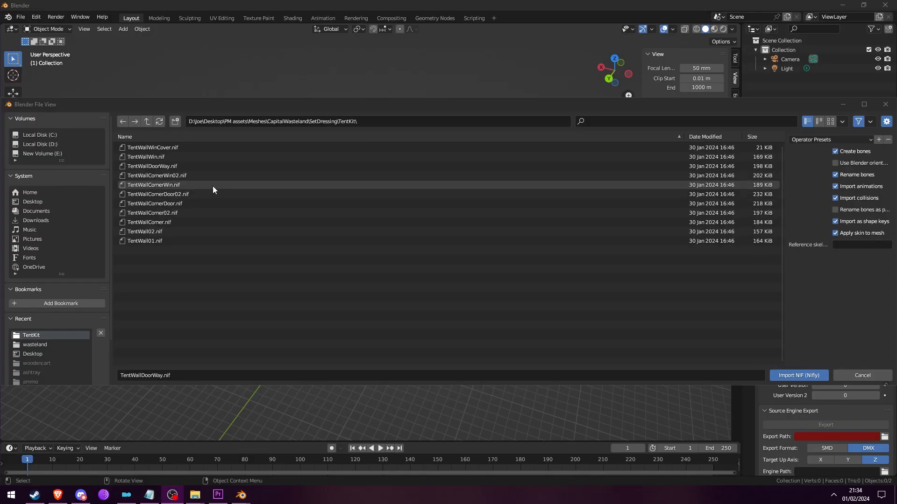
- Import TentWallDoorWay.nif in Blender and delete its extra imported objects, keeping only the selected doorway mesh
{"action": "left_click", "coordinate": [217, 167]}
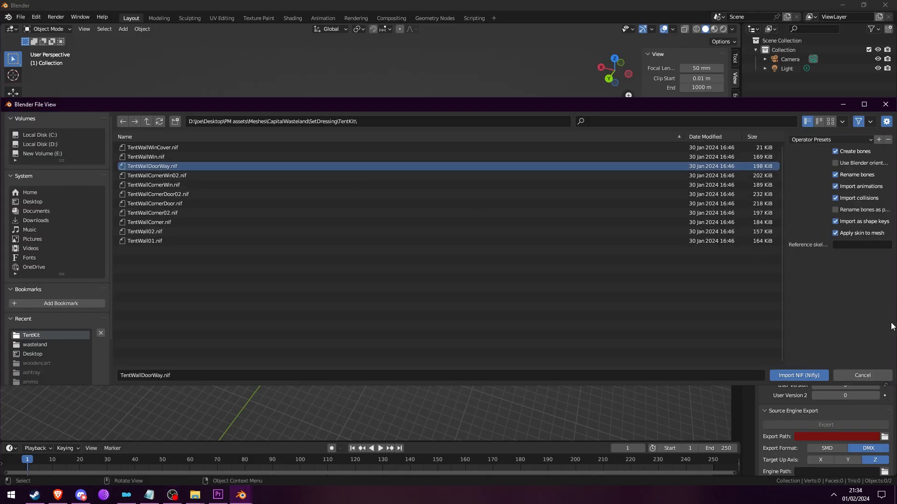
{"action": "left_click", "coordinate": [799, 376]}
{"action": "left_click", "coordinate": [764, 78]}
{"action": "left_click", "coordinate": [774, 98]}
{"action": "left_click", "coordinate": [795, 97]}
{"action": "key", "text": "Delete"}
{"action": "left_click", "coordinate": [799, 89]}
{"action": "key", "text": "Delete"}
{"action": "left_click", "coordinate": [788, 78]}
{"action": "key", "text": "Delete"}
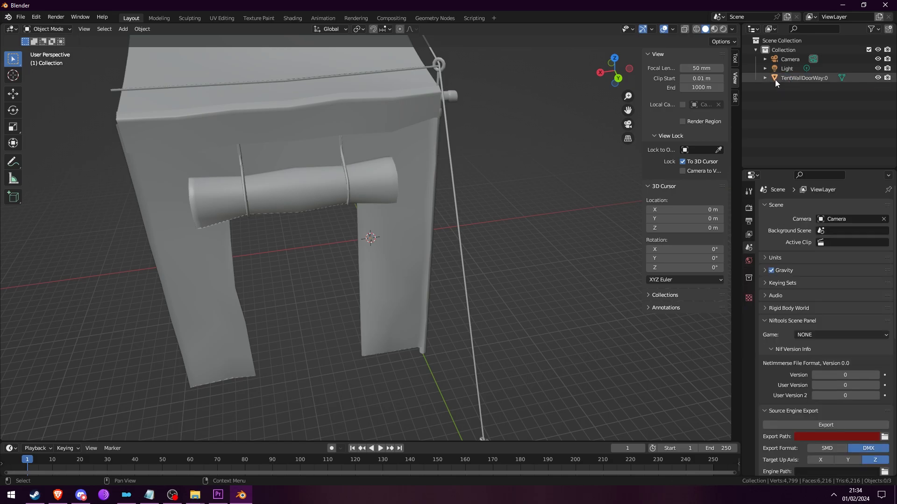
{"action": "left_click", "coordinate": [775, 79]}
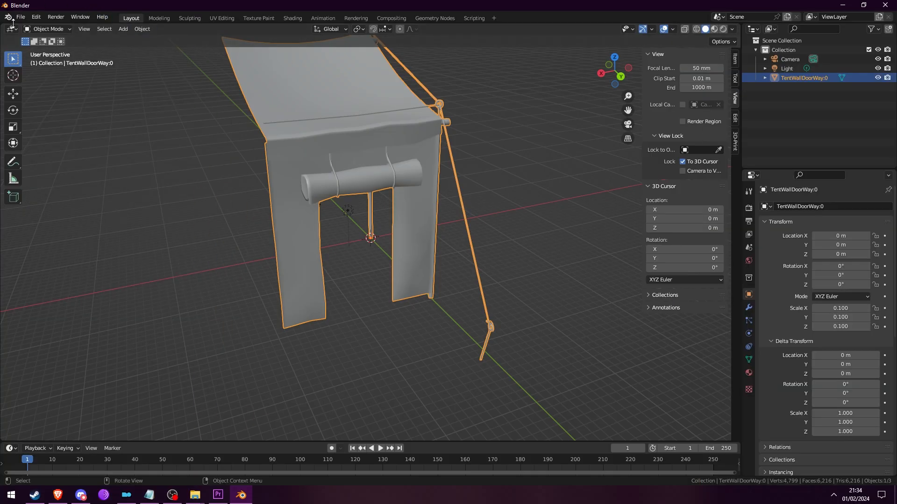
- Import TentWallCorner.nif with the pyNifly importer
{"action": "left_click", "coordinate": [21, 17]}
{"action": "mouse_move", "coordinate": [66, 144]}
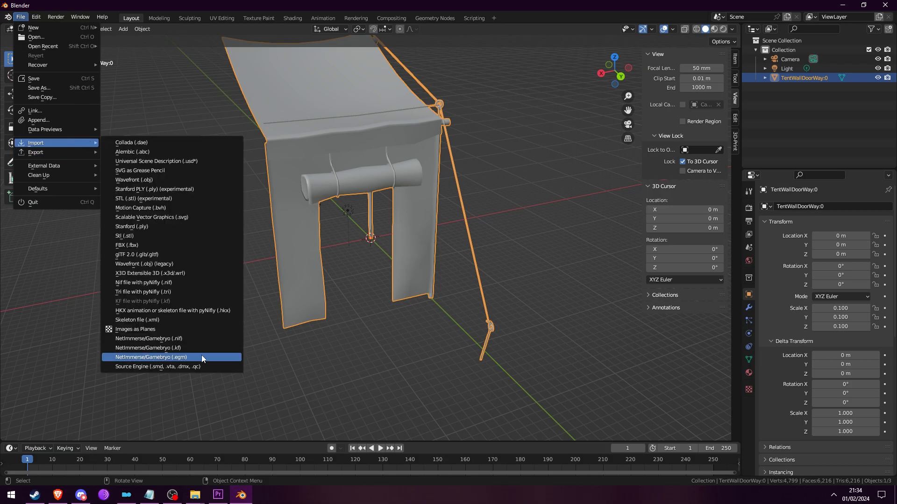
{"action": "left_click", "coordinate": [214, 281]}
{"action": "left_click", "coordinate": [201, 223]}
{"action": "left_click", "coordinate": [783, 374]}
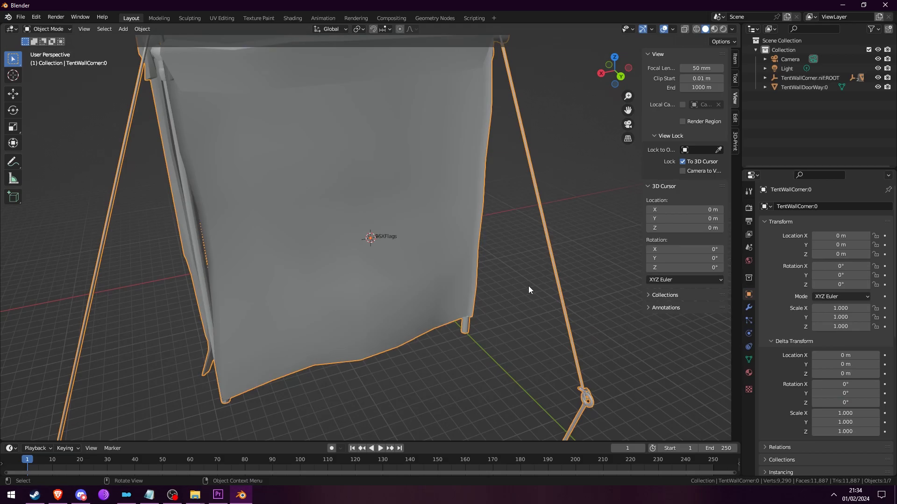
- Move the corner wall about 21 m along the X axis so it stands clear beside the doorway wall
{"action": "scroll", "coordinate": [528, 286], "scroll_direction": "down", "scroll_amount": 4}
{"action": "left_click_drag", "start_coordinate": [611, 72], "coordinate": [430, 53]}
{"action": "left_click", "coordinate": [610, 80]}
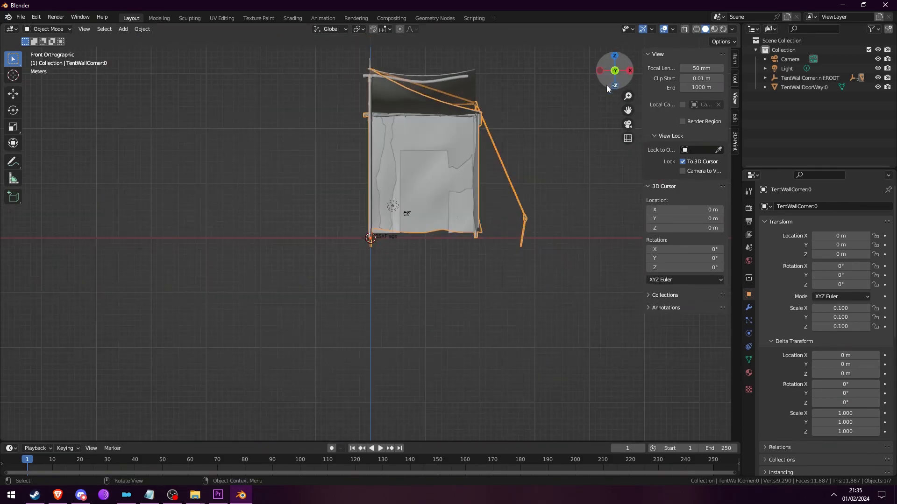
{"action": "scroll", "coordinate": [608, 128], "scroll_direction": "up", "scroll_amount": 8}
{"action": "scroll", "coordinate": [450, 138], "scroll_direction": "down", "scroll_amount": 6}
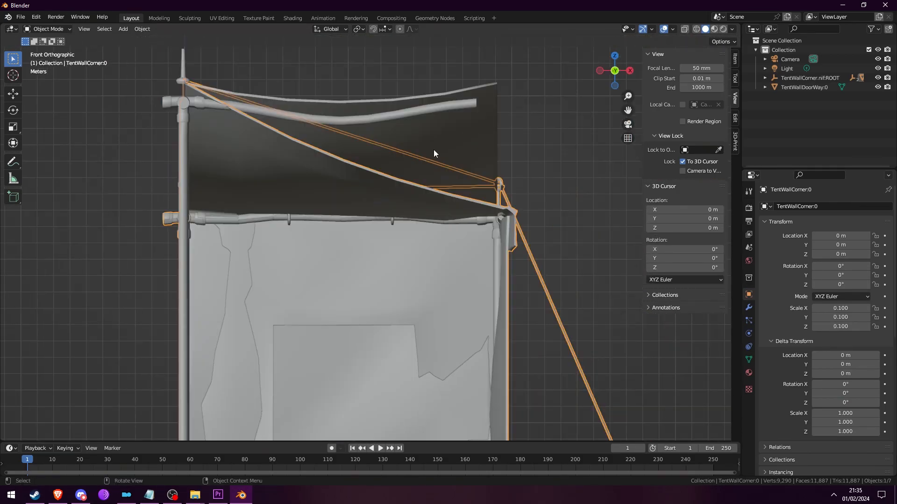
{"action": "scroll", "coordinate": [369, 169], "scroll_direction": "down", "scroll_amount": 1}
{"action": "key", "text": "g"}
{"action": "key", "text": "x"}
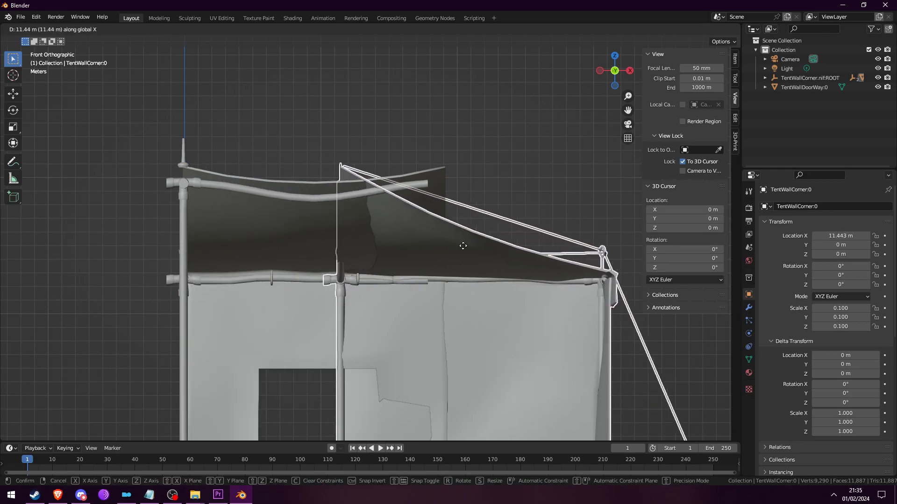
{"action": "left_click", "coordinate": [578, 255]}
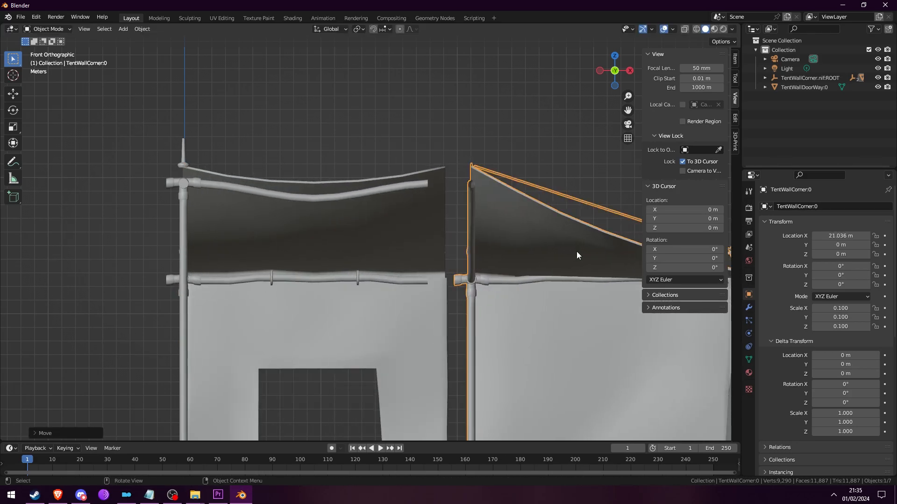
- Turn on snapping for aligning the corner wall with the doorway wall
{"action": "left_click", "coordinate": [374, 30]}
{"action": "left_click", "coordinate": [390, 30]}
{"action": "left_click", "coordinate": [392, 31]}
{"action": "scroll", "coordinate": [522, 275], "scroll_direction": "up", "scroll_amount": 7}
{"action": "scroll", "coordinate": [523, 275], "scroll_direction": "down", "scroll_amount": 4}
{"action": "middle_click_drag", "start_coordinate": [610, 124], "coordinate": [312, 311], "text": "shift"}
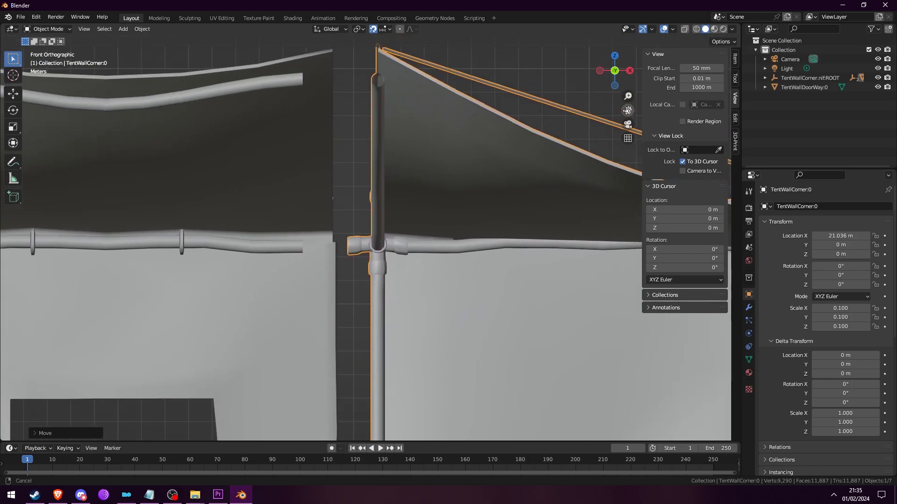
{"action": "scroll", "coordinate": [420, 192], "scroll_direction": "up", "scroll_amount": 5}
{"action": "scroll", "coordinate": [419, 192], "scroll_direction": "down", "scroll_amount": 5}
{"action": "left_click_drag", "start_coordinate": [627, 110], "coordinate": [249, 261]}
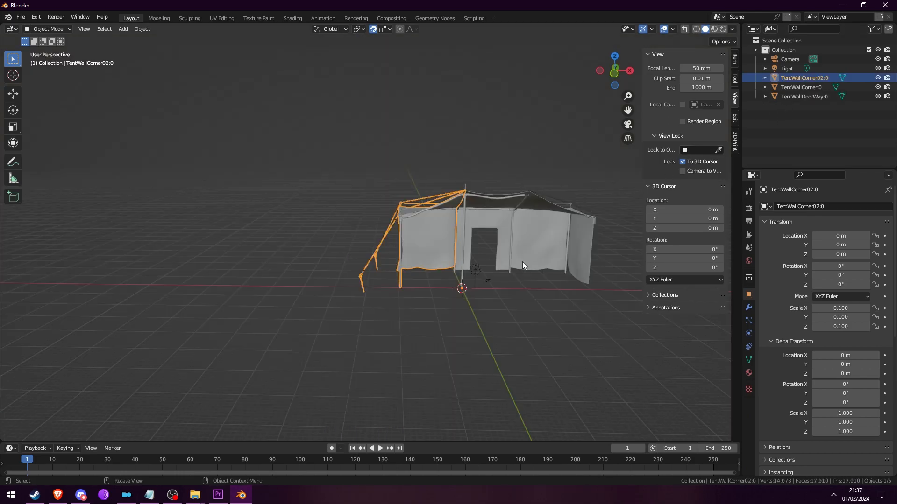
- Duplicate the TentWallCorner02 piece by copy and paste, and rotate the copy 90° about the Z axis
{"action": "key", "text": "ctrl+c"}
{"action": "left_click", "coordinate": [452, 341]}
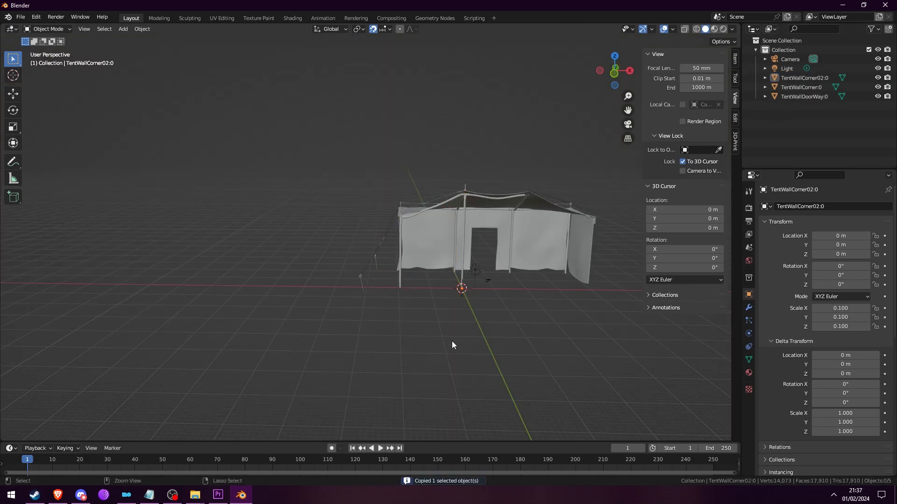
{"action": "key", "text": "ctrl+v"}
{"action": "type", "text": "r"}
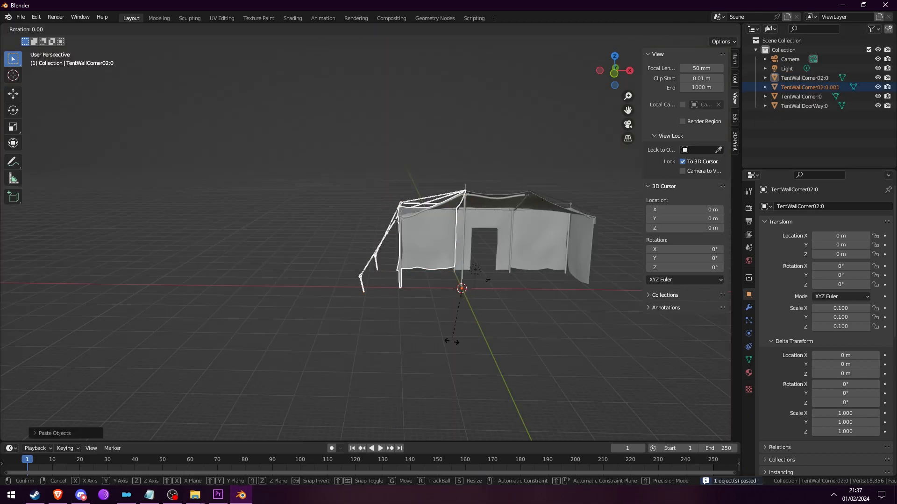
{"action": "type", "text": "90z"}
{"action": "key", "text": "Return"}
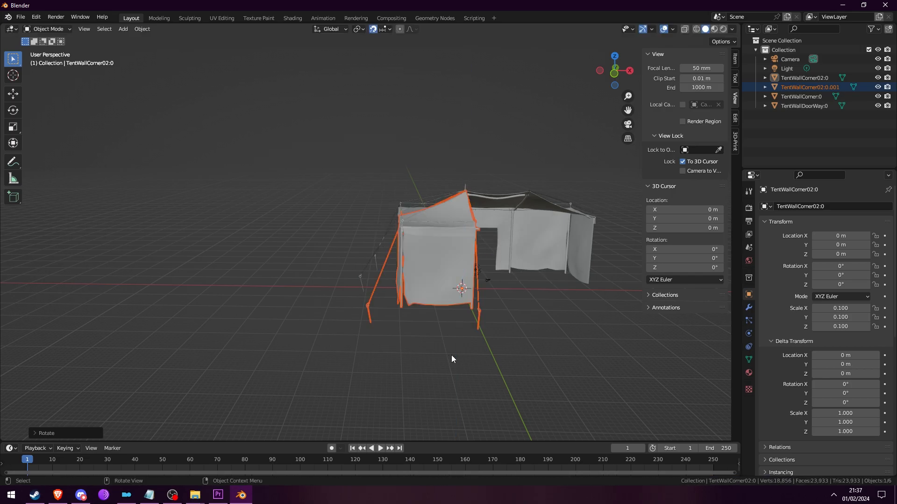
{"action": "middle_click_drag", "start_coordinate": [547, 211], "coordinate": [405, 371]}
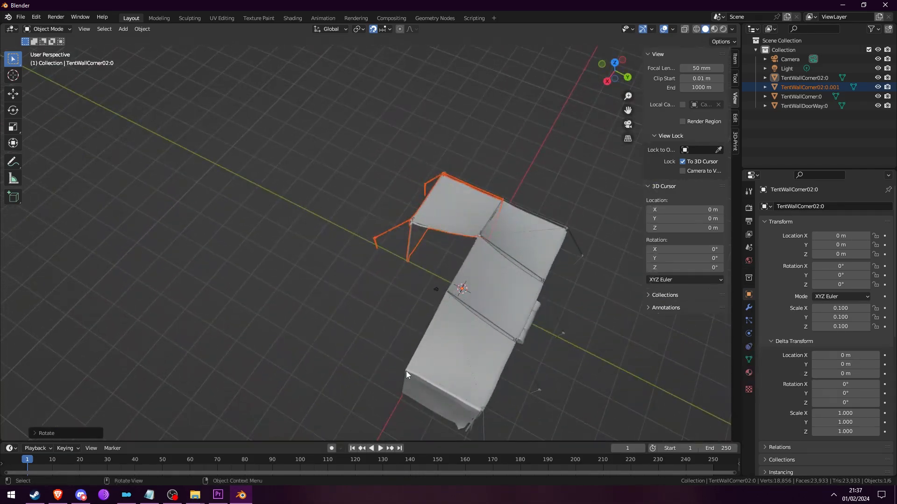
{"action": "left_click", "coordinate": [434, 340]}
{"action": "key", "text": "r"}
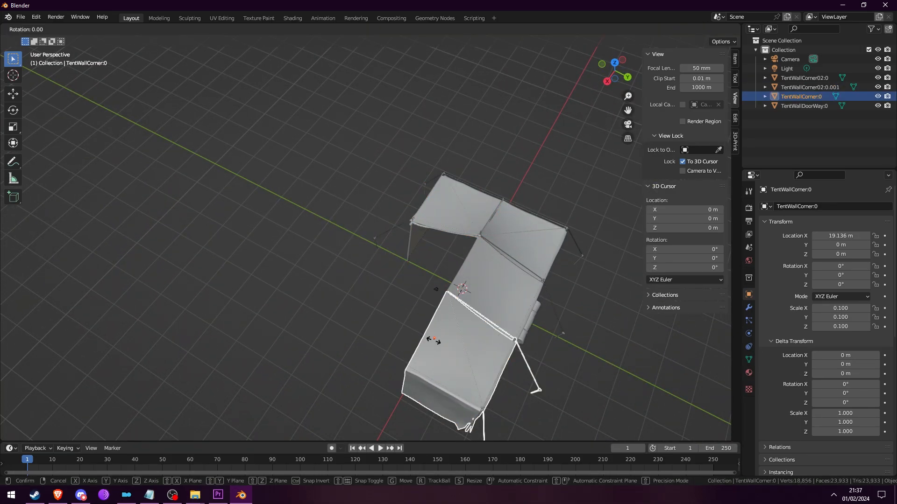
{"action": "type", "text": "r"}
{"action": "type", "text": "-90"}
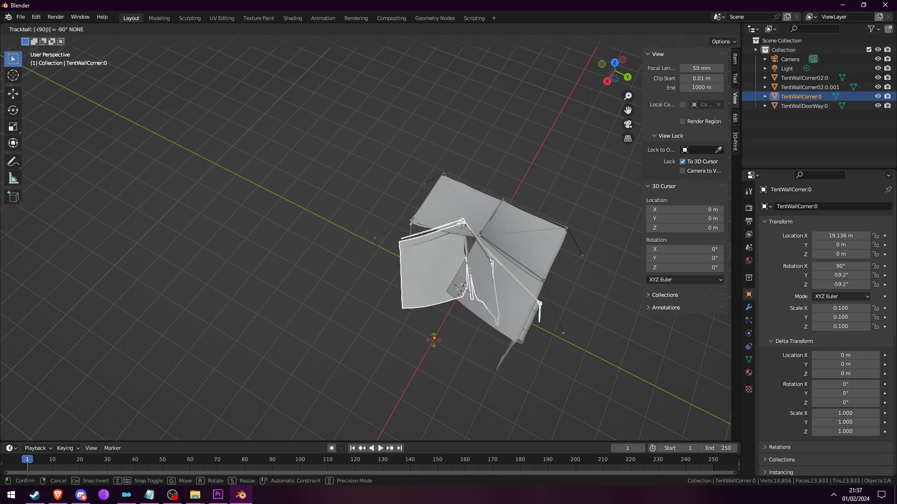
{"action": "key", "text": "Escape"}
{"action": "key", "text": "r"}
{"action": "key", "text": "z"}
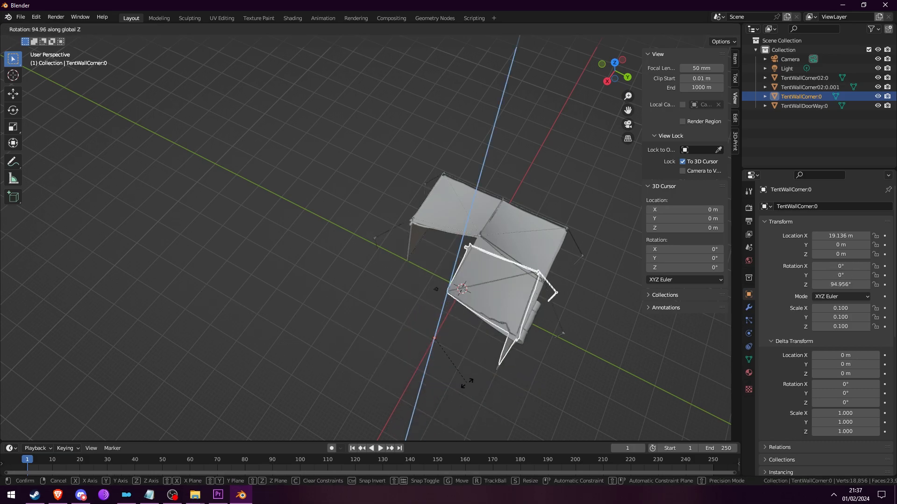
{"action": "key", "text": "Escape"}
- Duplicate the TentWallCorner piece by copy and paste, and rotate the copy -90° about the Z axis
{"action": "key", "text": "ctrl+c"}
{"action": "left_click", "coordinate": [809, 115]}
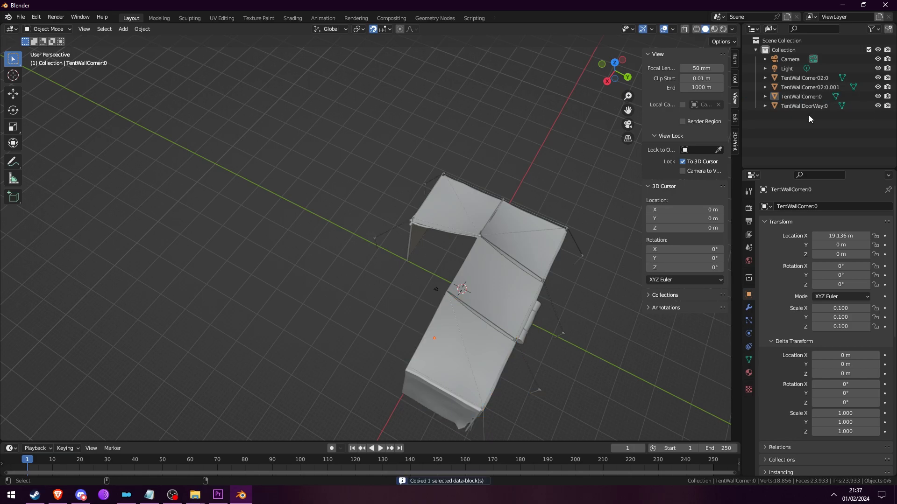
{"action": "key", "text": "ctrl+v"}
{"action": "type", "text": "rz"}
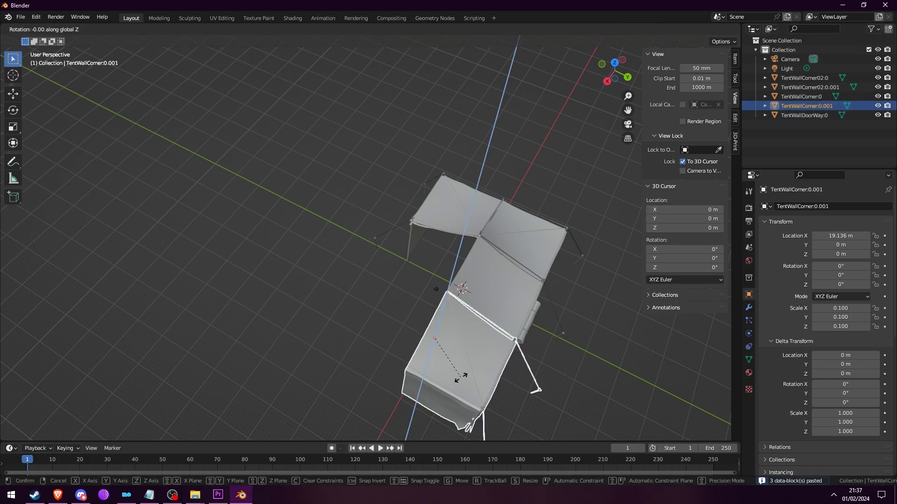
{"action": "type", "text": "90"}
{"action": "key", "text": "minus"}
{"action": "key", "text": "Return"}
{"action": "scroll", "coordinate": [505, 293], "scroll_direction": "up", "scroll_amount": 4}
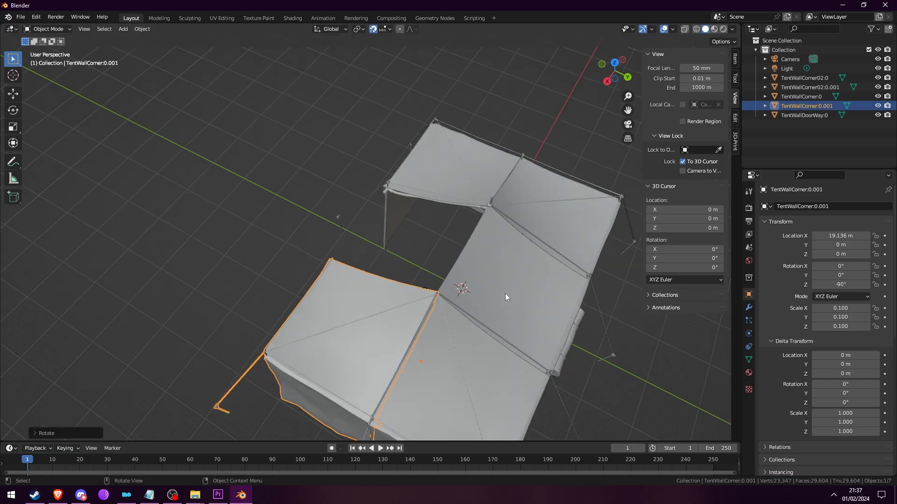
{"action": "middle_click_drag", "start_coordinate": [505, 293], "coordinate": [485, 308]}
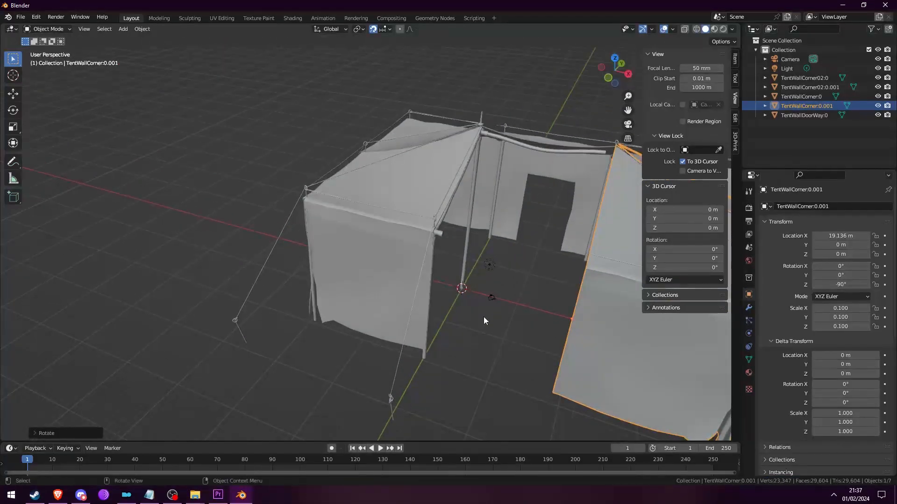
{"action": "left_click", "coordinate": [486, 335]}
- Import TentWall01.nif from the TentKit folder with the pyNifly importer
{"action": "left_click", "coordinate": [21, 17]}
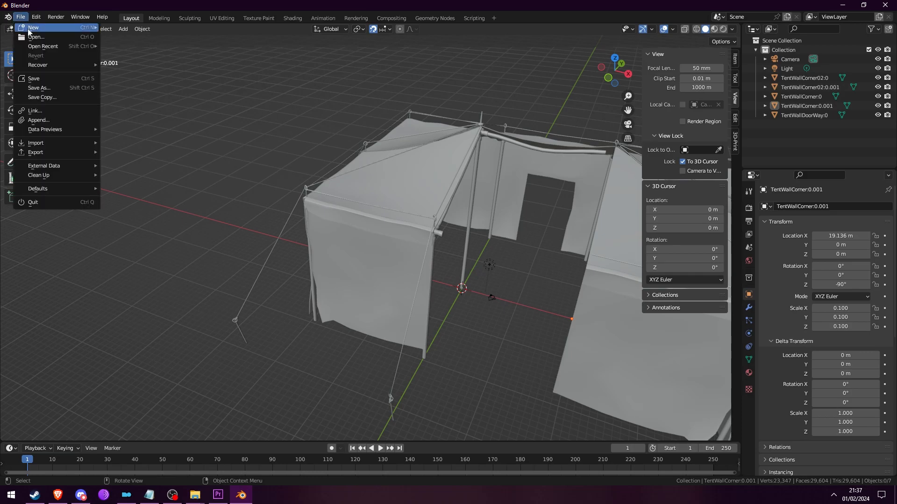
{"action": "mouse_move", "coordinate": [70, 143]}
{"action": "left_click", "coordinate": [178, 282]}
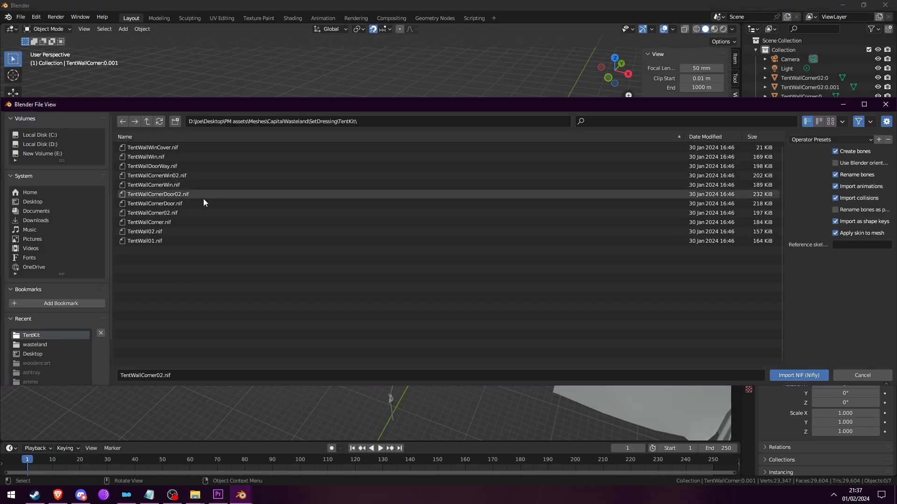
{"action": "left_click", "coordinate": [159, 242]}
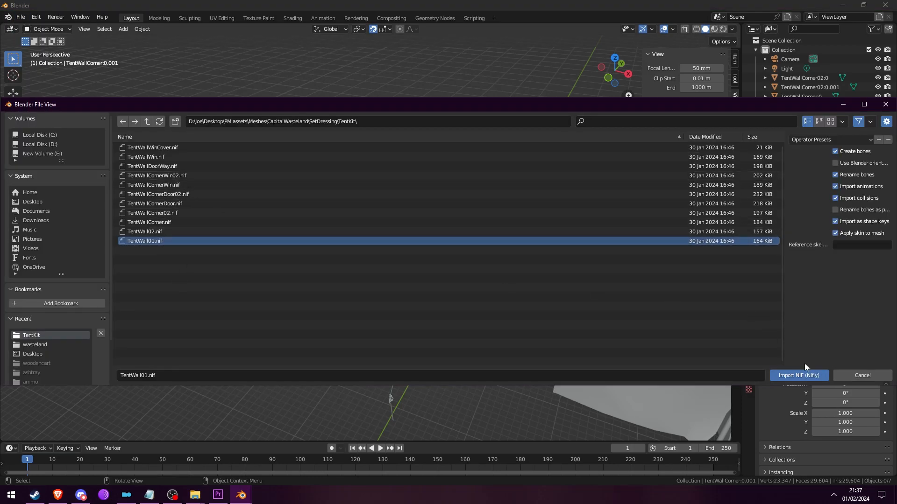
{"action": "left_click", "coordinate": [804, 375]}
- Rotate the TentWall01 piece 180° about the Z axis and move it 19 m along X to close the gap opposite the doorway
{"action": "type", "text": "rz1"}
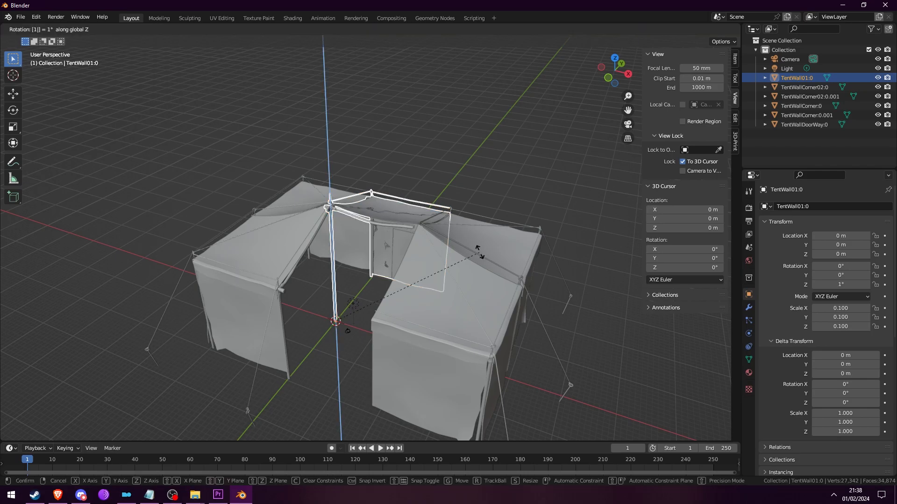
{"action": "type", "text": "80"}
{"action": "key", "text": "Return"}
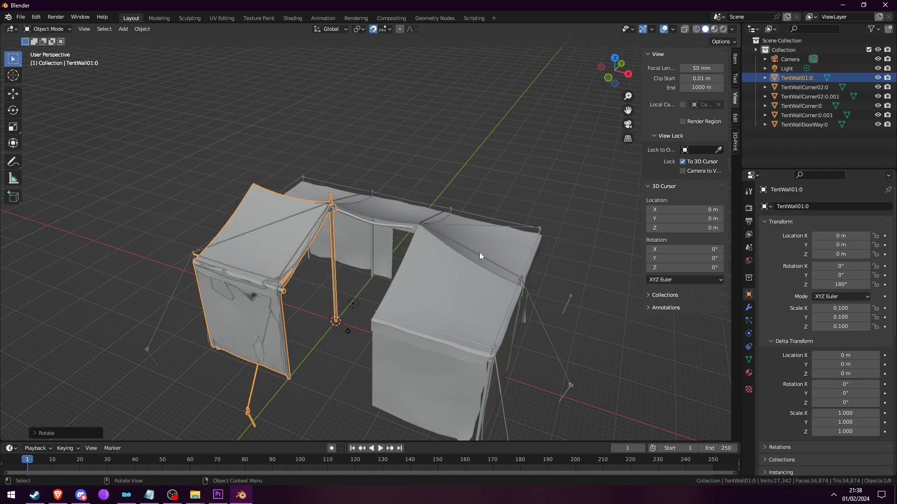
{"action": "left_click", "coordinate": [615, 58]}
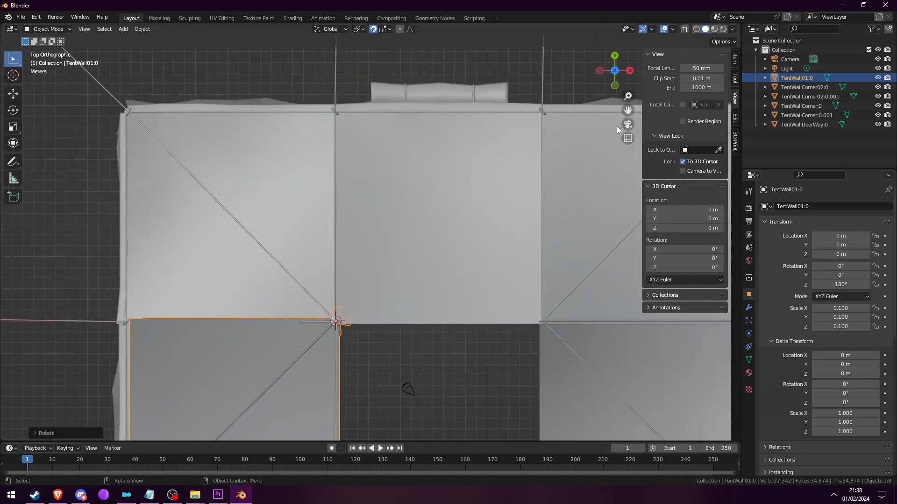
{"action": "left_click_drag", "start_coordinate": [628, 110], "coordinate": [547, 22]}
{"action": "type", "text": "gx7"}
{"action": "key", "text": "BackSpace"}
{"action": "type", "text": "19"}
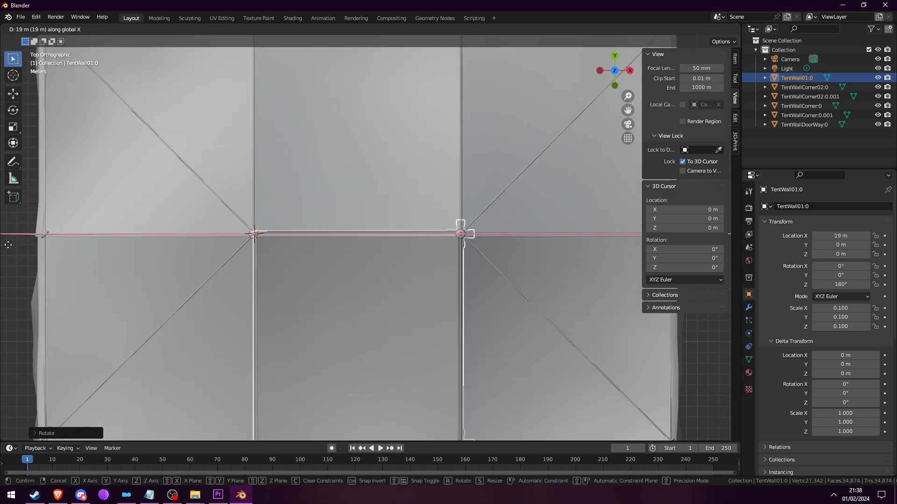
{"action": "key", "text": "Return"}
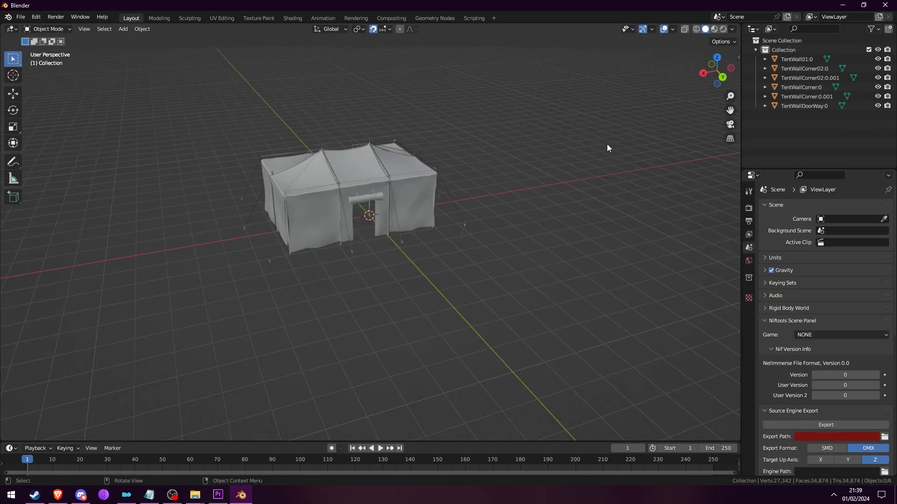
- Import wastelandmarquee01.nif from the meshes\architecture\wasteland folder with the pyNifly importer
{"action": "scroll", "coordinate": [606, 143], "scroll_direction": "up", "scroll_amount": 2}
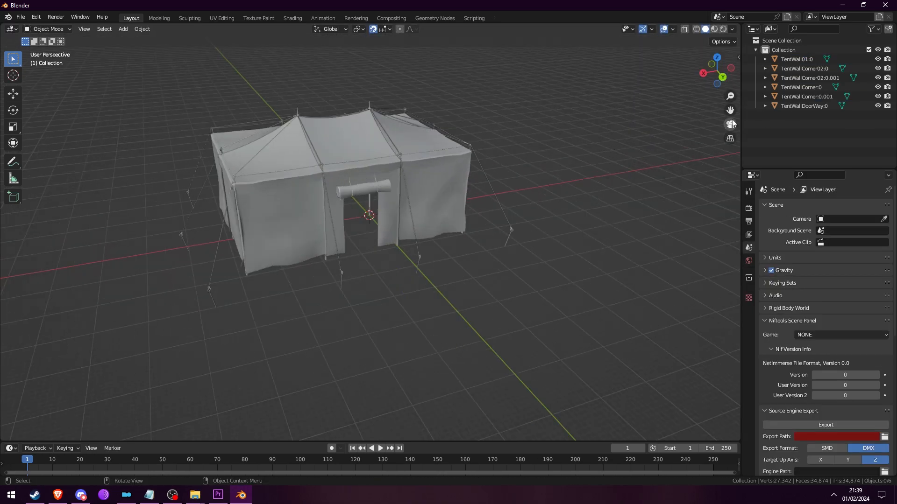
{"action": "left_click_drag", "start_coordinate": [730, 110], "coordinate": [729, 123]}
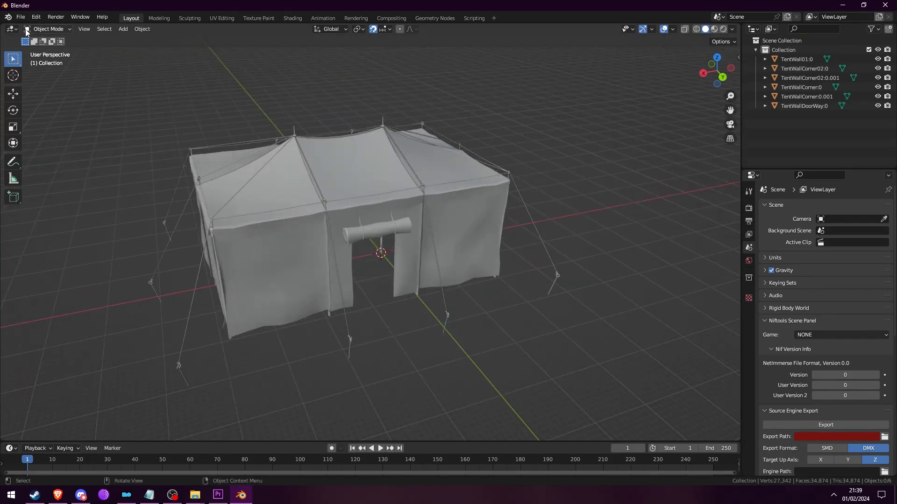
{"action": "left_click", "coordinate": [21, 17]}
{"action": "mouse_move", "coordinate": [89, 147]}
{"action": "left_click", "coordinate": [167, 282]}
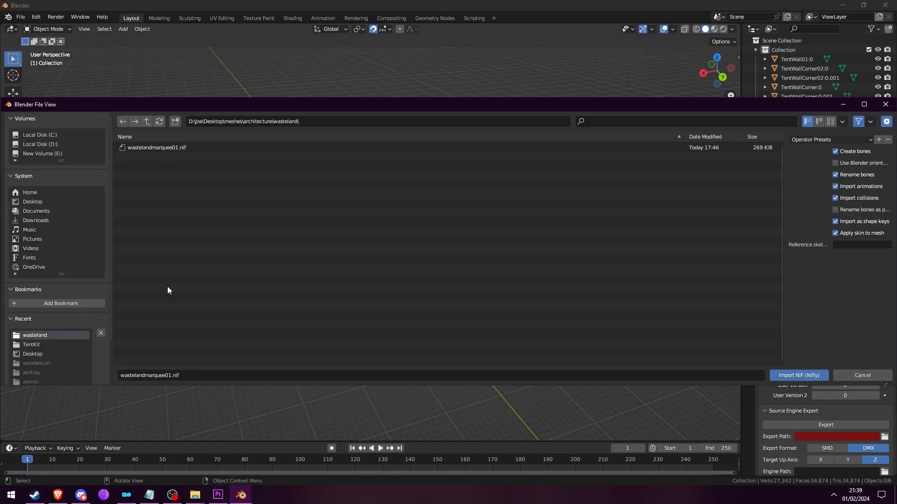
{"action": "left_click", "coordinate": [189, 150]}
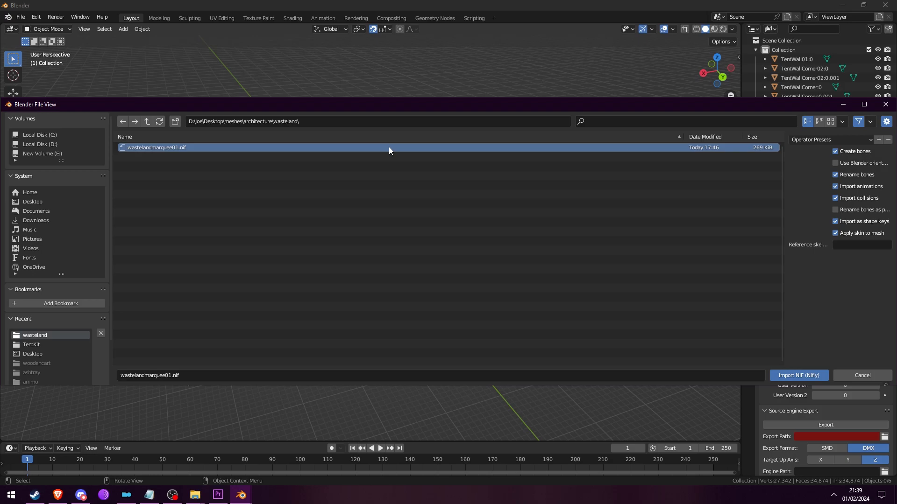
{"action": "left_click", "coordinate": [794, 377]}
{"action": "scroll", "coordinate": [396, 251], "scroll_direction": "up", "scroll_amount": 4}
{"action": "scroll", "coordinate": [366, 254], "scroll_direction": "down", "scroll_amount": 2}
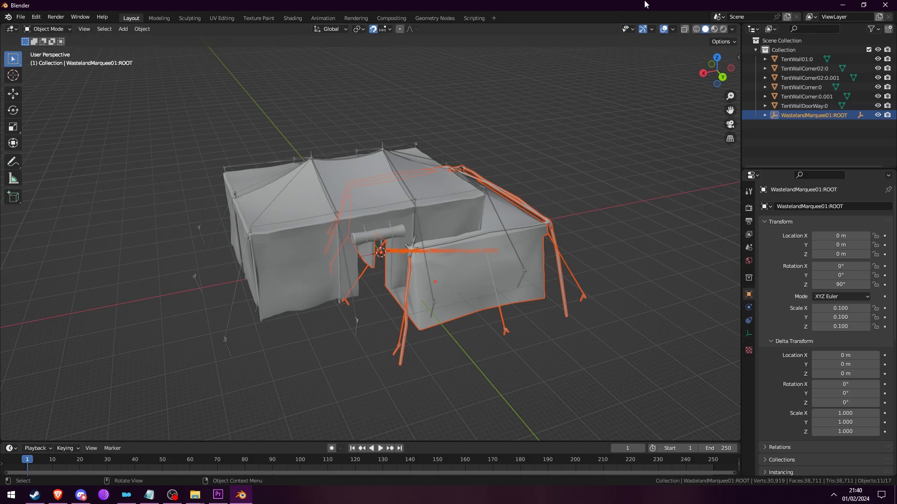
- Select all six tent wall pieces, from TentWall01 to TentWallDoorWay, and rotate them together -90° about the Z axis
{"action": "left_click", "coordinate": [799, 105]}
{"action": "left_click", "coordinate": [798, 59], "text": "shift"}
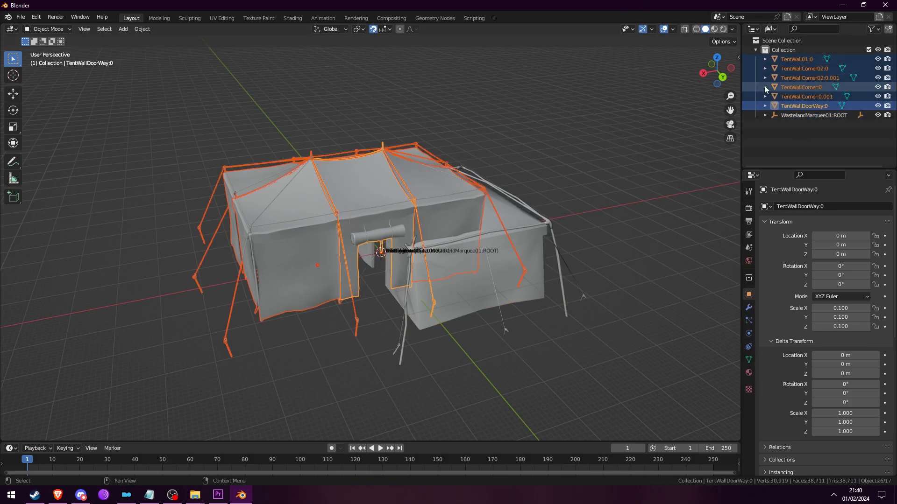
{"action": "key", "text": "r"}
{"action": "key", "text": "Escape"}
{"action": "key", "text": "r"}
{"action": "key", "text": "z"}
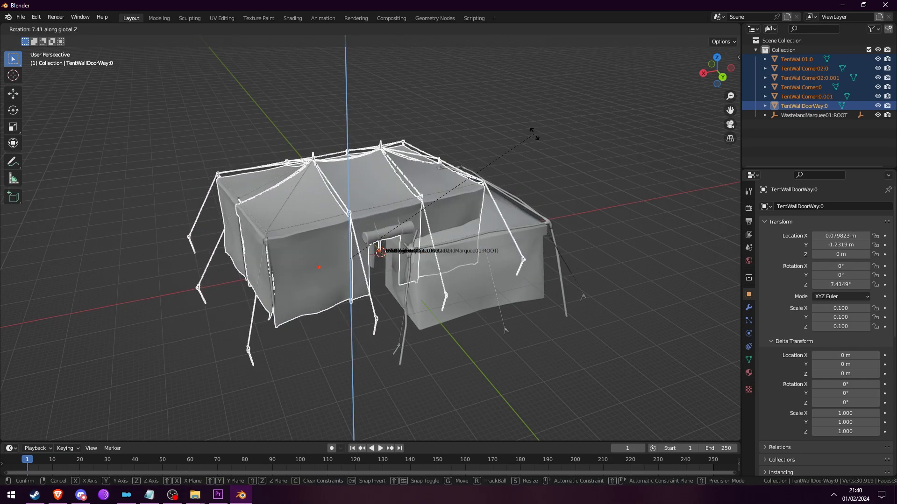
{"action": "type", "text": "90"}
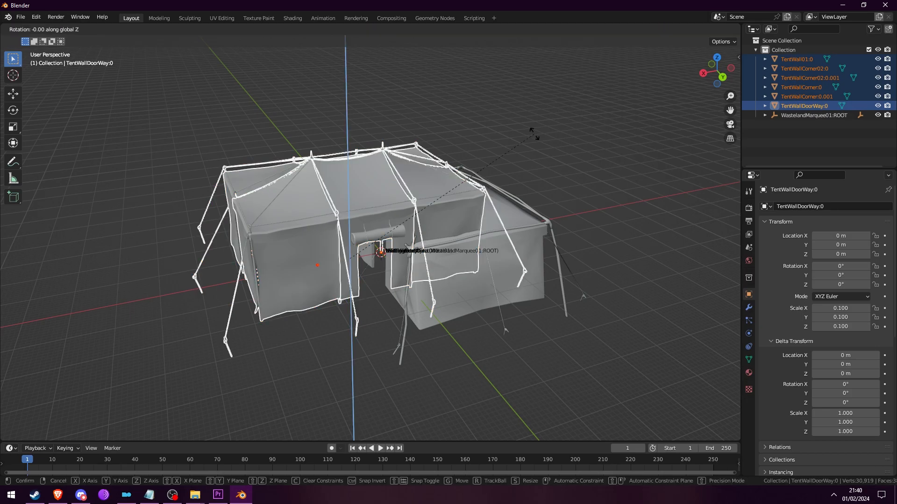
{"action": "key", "text": "minus"}
{"action": "key", "text": "Return"}
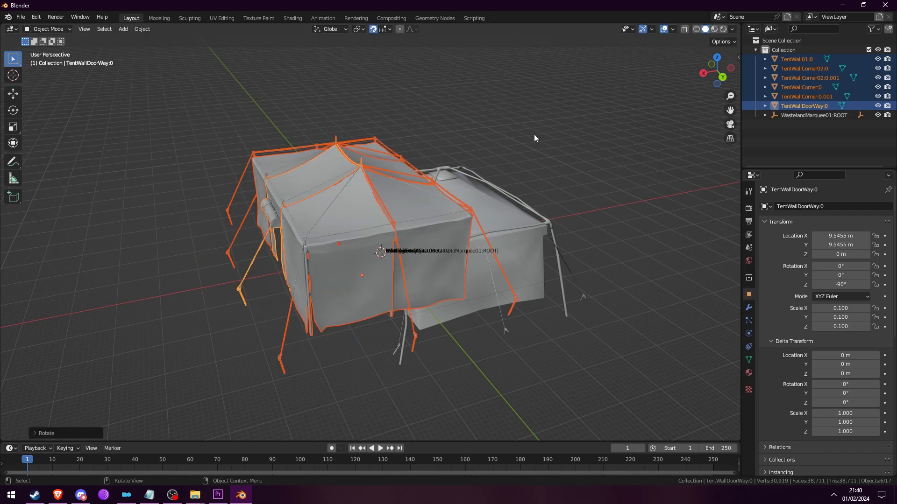
- Move the six tent wall pieces about 28.4 m in the negative X direction so they overlap the marquee
{"action": "left_click", "coordinate": [717, 57]}
{"action": "scroll", "coordinate": [603, 139], "scroll_direction": "up", "scroll_amount": 3}
{"action": "key", "text": "g"}
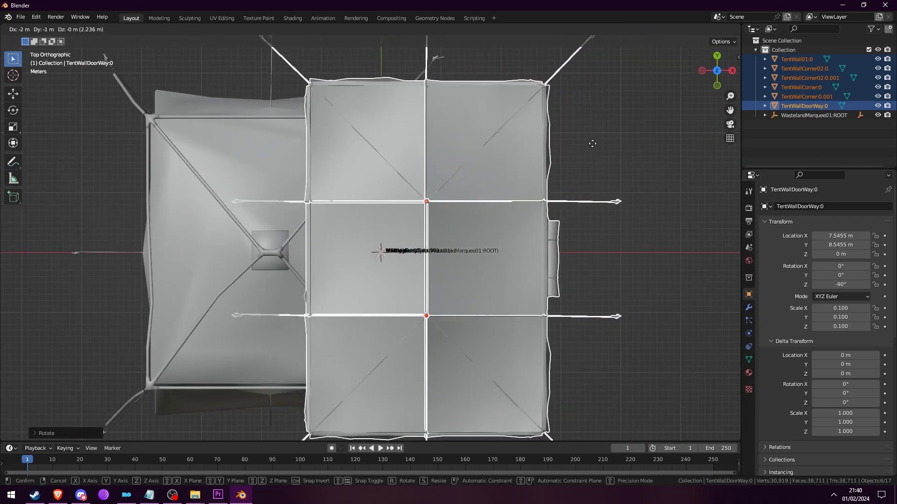
{"action": "right_click", "coordinate": [596, 142]}
{"action": "key", "text": "g"}
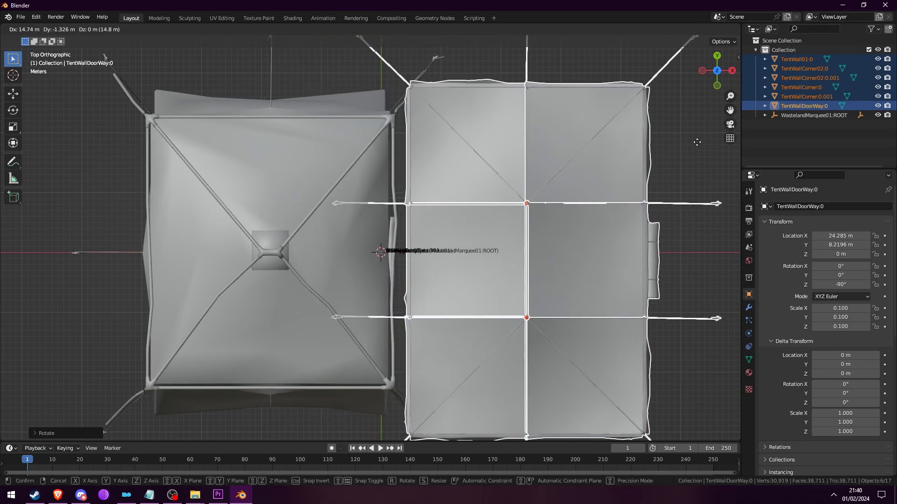
{"action": "key", "text": "x"}
{"action": "left_click", "coordinate": [438, 139]}
{"action": "middle_click_drag", "start_coordinate": [439, 138], "coordinate": [341, 61]}
{"action": "key", "text": "g"}
{"action": "key", "text": "z"}
{"action": "right_click", "coordinate": [610, 162]}
- Lower the six tent wall pieces about 9.1 m along the Z axis to match the marquee's height
{"action": "left_click", "coordinate": [717, 71]}
{"action": "middle_click_drag", "start_coordinate": [700, 112], "coordinate": [701, 196], "text": "shift"}
{"action": "scroll", "coordinate": [718, 98], "scroll_direction": "up", "scroll_amount": 1}
{"action": "key", "text": "g"}
{"action": "key", "text": "z"}
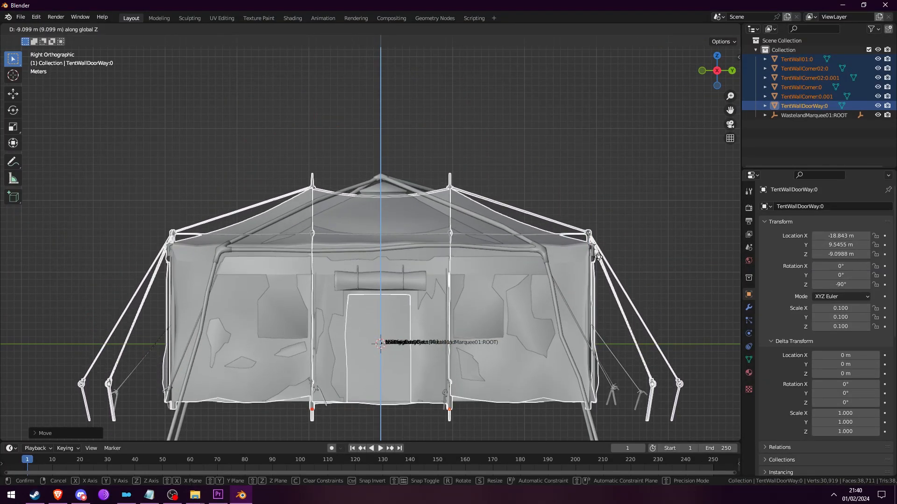
{"action": "left_click", "coordinate": [592, 256]}
{"action": "left_click_drag", "start_coordinate": [709, 63], "coordinate": [761, 86]}
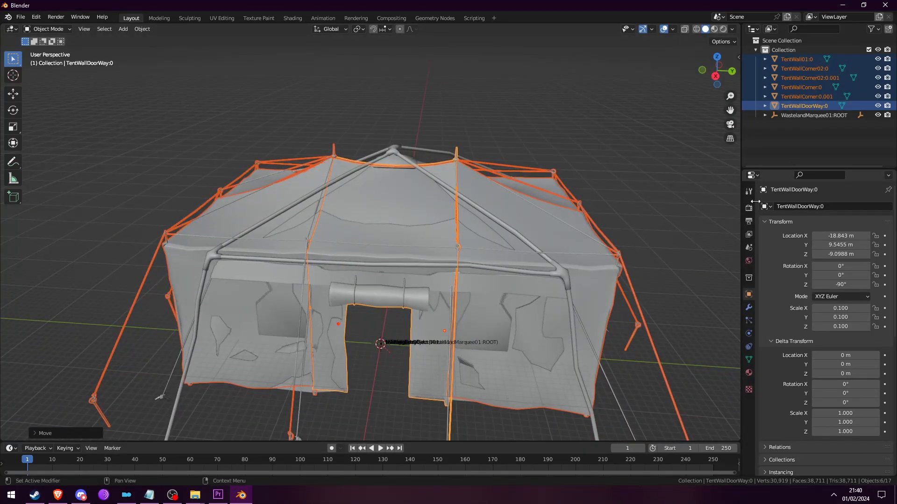
- Expand the WastelandMarquee01:ROOT hierarchy and select its WastelandMarquee01:0 mesh
{"action": "left_click", "coordinate": [813, 115]}
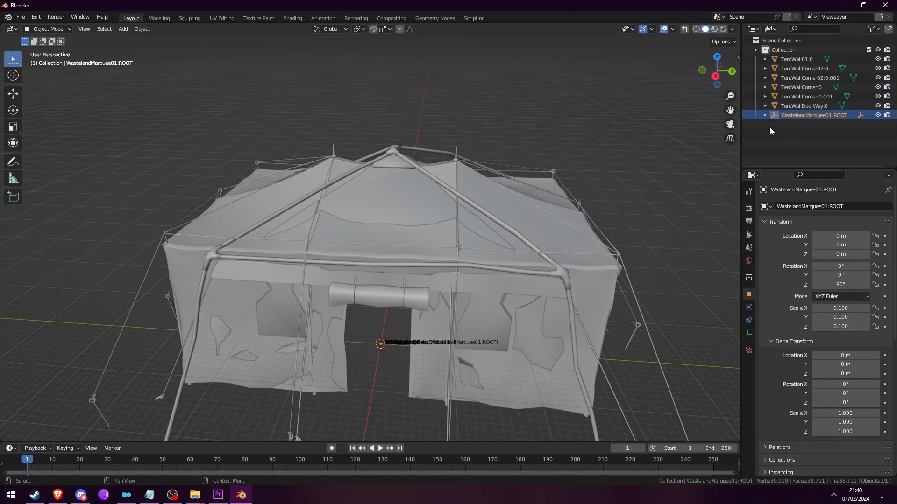
{"action": "left_click", "coordinate": [765, 115]}
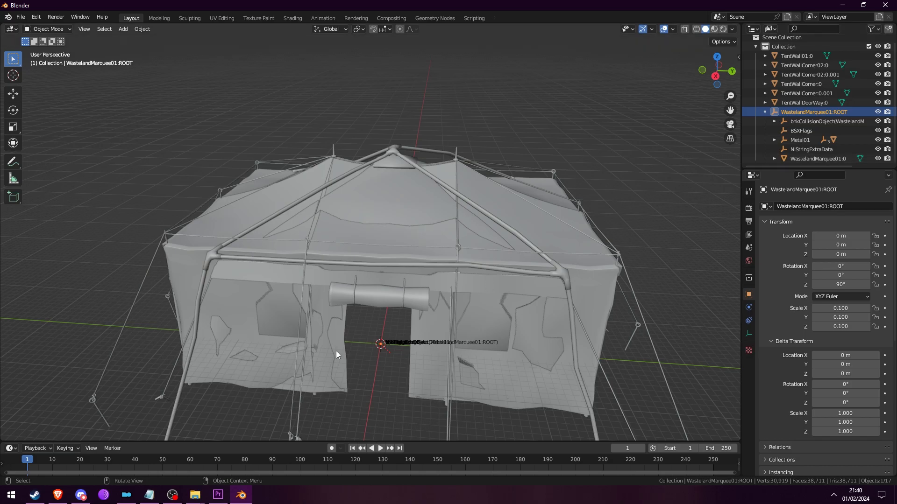
{"action": "scroll", "coordinate": [438, 297], "scroll_direction": "up", "scroll_amount": 5}
{"action": "left_click", "coordinate": [467, 320]}
{"action": "scroll", "coordinate": [467, 321], "scroll_direction": "down", "scroll_amount": 5}
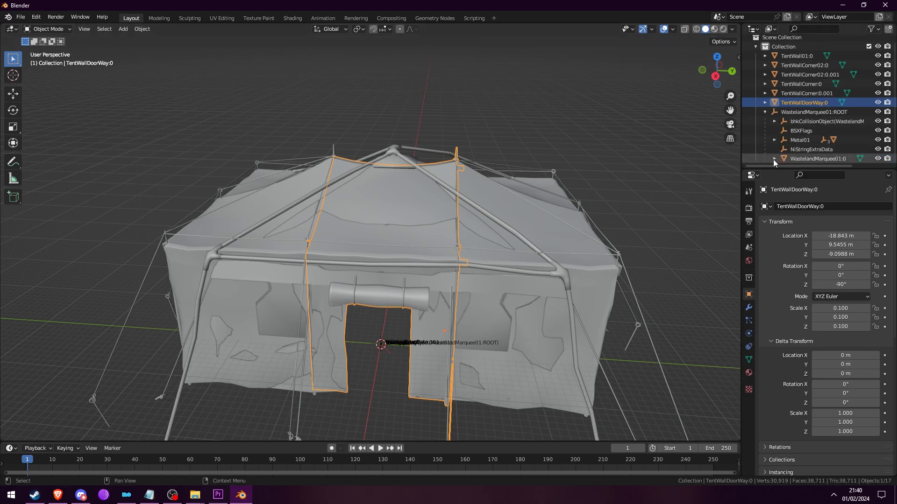
{"action": "scroll", "coordinate": [786, 148], "scroll_direction": "down", "scroll_amount": 1}
{"action": "scroll", "coordinate": [775, 151], "scroll_direction": "up", "scroll_amount": 1}
{"action": "left_click", "coordinate": [802, 159]}
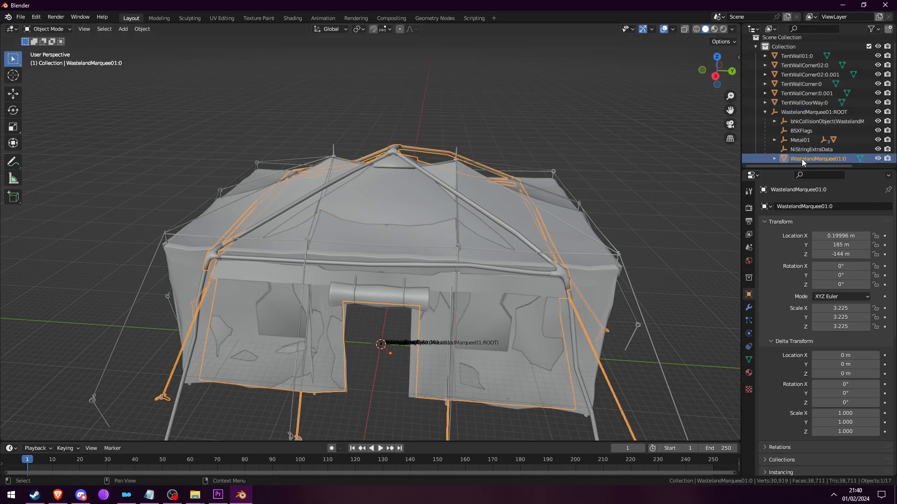
- Snap the 3D cursor to the active WastelandMarquee01:0 mesh's origin
{"action": "scroll", "coordinate": [561, 222], "scroll_direction": "up", "scroll_amount": 9}
{"action": "middle_click_drag", "start_coordinate": [391, 287], "coordinate": [391, 286]}
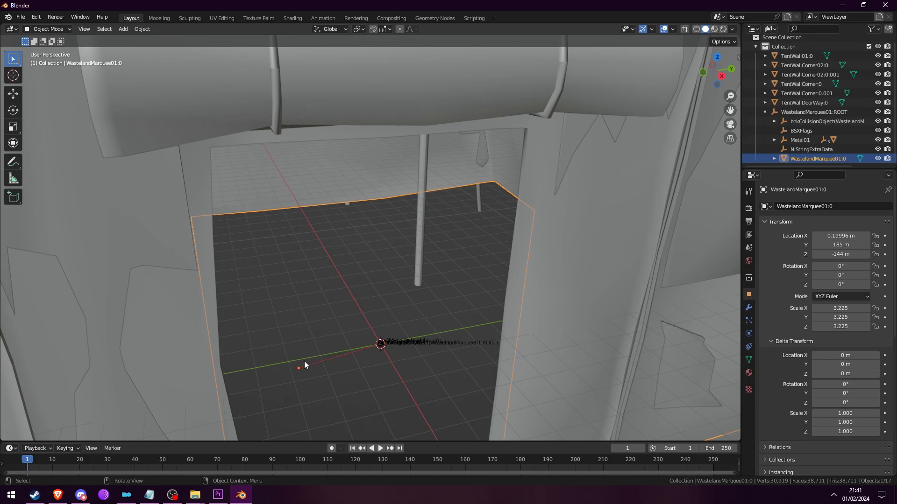
{"action": "key", "text": "shift+s"}
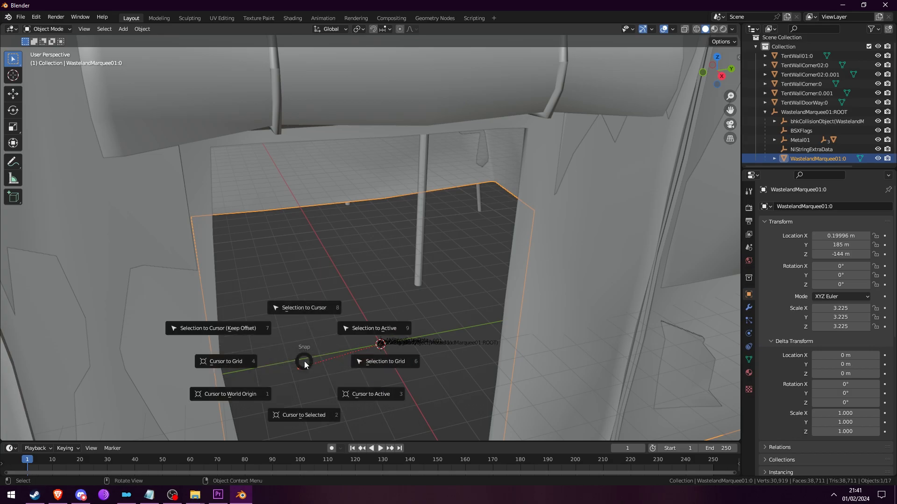
{"action": "left_click", "coordinate": [358, 393]}
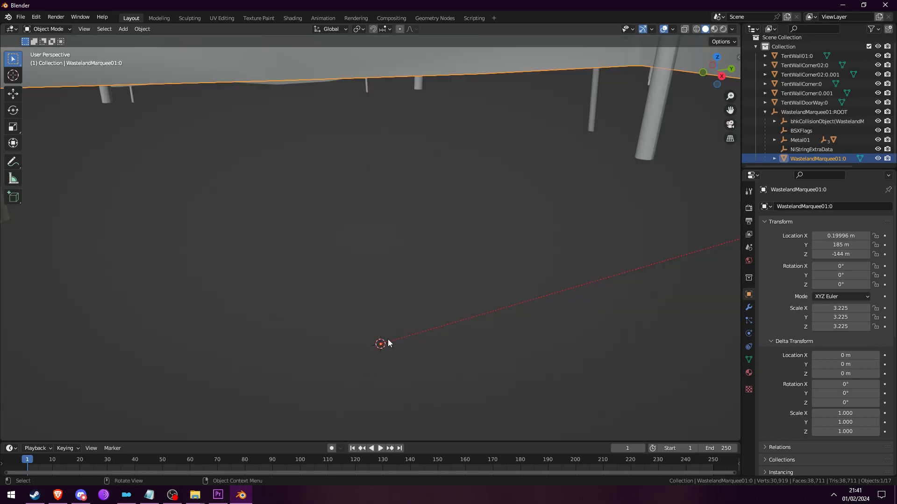
{"action": "scroll", "coordinate": [387, 339], "scroll_direction": "down", "scroll_amount": 5}
{"action": "left_click_drag", "start_coordinate": [725, 66], "coordinate": [711, 62]}
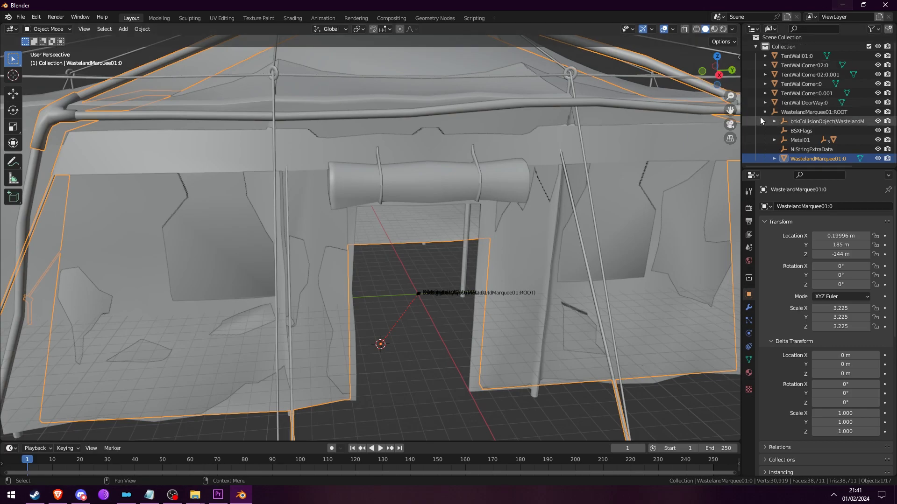
- Set the origins of the six tent wall pieces and the WastelandMarquee01:ROOT object to the 3D cursor
{"action": "left_click", "coordinate": [807, 109]}
{"action": "scroll", "coordinate": [807, 109], "scroll_direction": "up", "scroll_amount": 1}
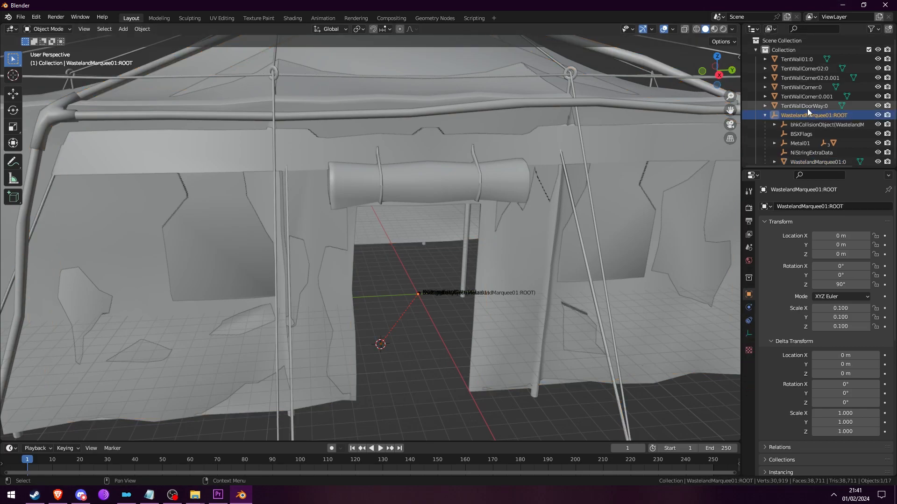
{"action": "left_click", "coordinate": [795, 57], "text": "shift"}
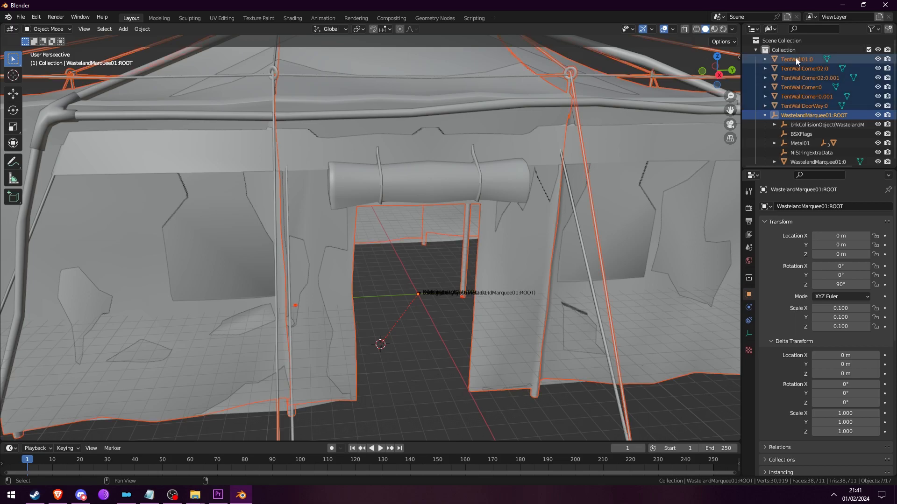
{"action": "left_click", "coordinate": [142, 29]}
{"action": "mouse_move", "coordinate": [182, 49]}
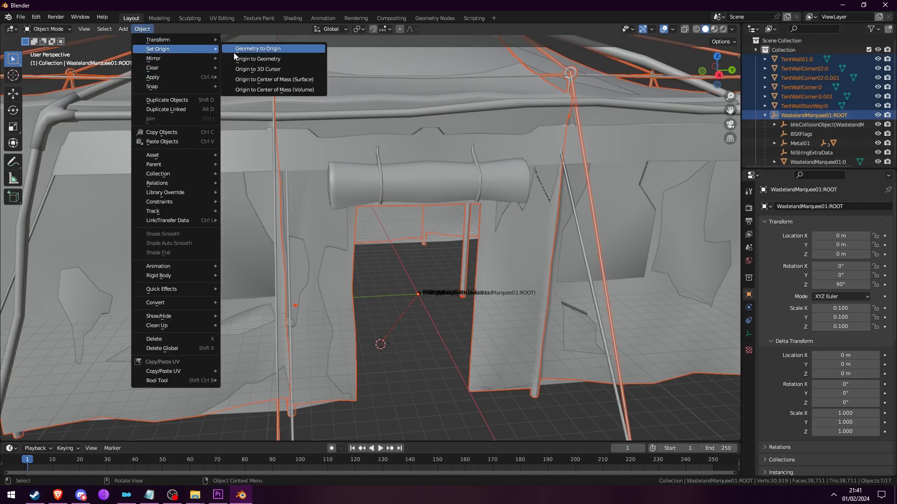
{"action": "left_click", "coordinate": [278, 69]}
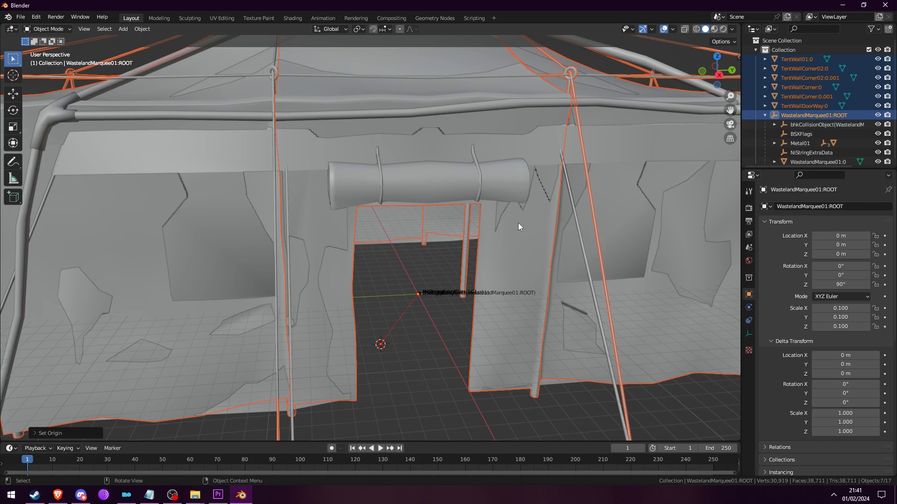
- Delete the WastelandMarquee01:ROOT object and its collision, BSXFlags, Metal01 and extra-data children, keeping only the WastelandMarquee01:0 mesh
{"action": "left_click", "coordinate": [800, 116]}
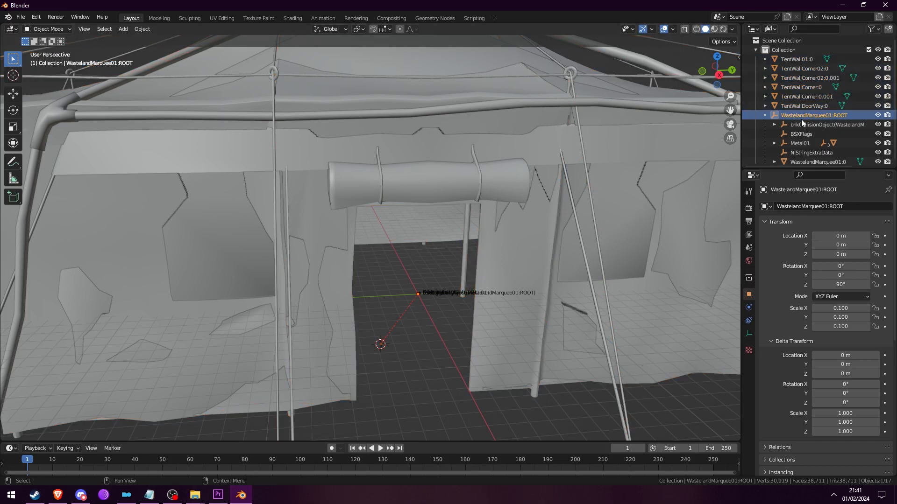
{"action": "key", "text": "Delete"}
{"action": "left_click", "coordinate": [805, 91]}
{"action": "key", "text": "Delete"}
{"action": "left_click", "coordinate": [799, 79]}
{"action": "key", "text": "Delete"}
{"action": "left_click", "coordinate": [798, 76]}
{"action": "key", "text": "Delete"}
{"action": "left_click", "coordinate": [798, 76]}
{"action": "key", "text": "Delete"}
{"action": "left_click", "coordinate": [798, 76]}
{"action": "key", "text": "Delete"}
{"action": "left_click", "coordinate": [800, 64]}
{"action": "key", "text": "Delete"}
{"action": "left_click", "coordinate": [800, 63]}
{"action": "key", "text": "Delete"}
{"action": "left_click", "coordinate": [800, 61]}
{"action": "key", "text": "Delete"}
{"action": "left_click", "coordinate": [801, 61]}
{"action": "key", "text": "Delete"}
- Delete the remaining WastelandMarquee01:0 mesh so only the six tent pieces are left in the scene
{"action": "middle_click_drag", "start_coordinate": [724, 162], "coordinate": [580, 239]}
{"action": "scroll", "coordinate": [580, 238], "scroll_direction": "down", "scroll_amount": 5}
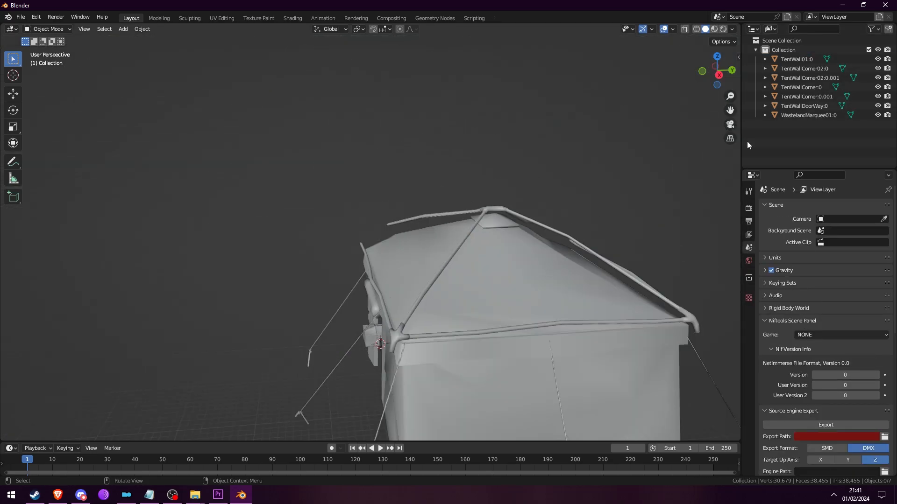
{"action": "left_click", "coordinate": [496, 284]}
{"action": "right_click", "coordinate": [497, 284]}
{"action": "left_click", "coordinate": [482, 283]}
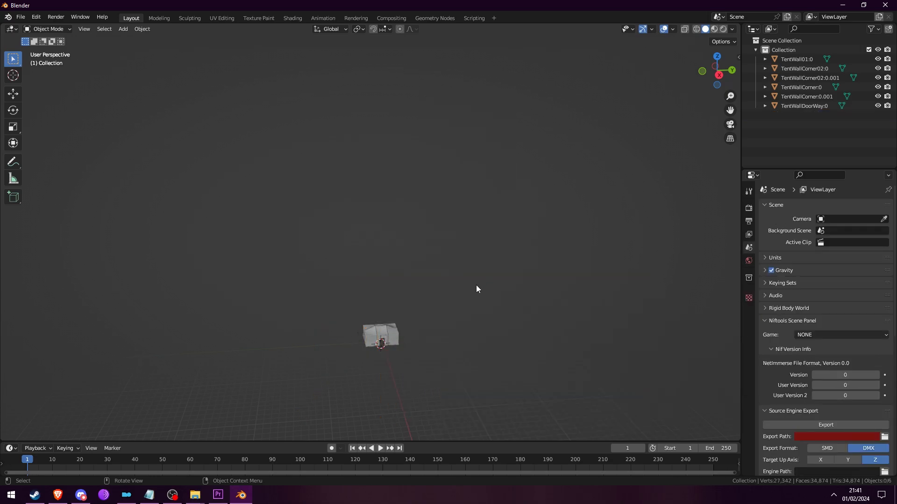
- Apply the rotation and scale of all six tent pieces, then deselect them
{"action": "scroll", "coordinate": [456, 330], "scroll_direction": "up", "scroll_amount": 10}
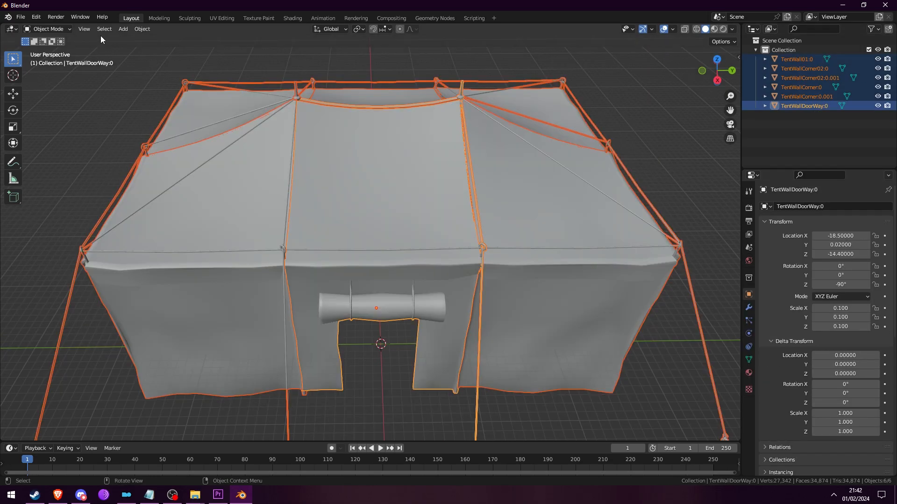
{"action": "left_click", "coordinate": [142, 28]}
{"action": "mouse_move", "coordinate": [186, 68]}
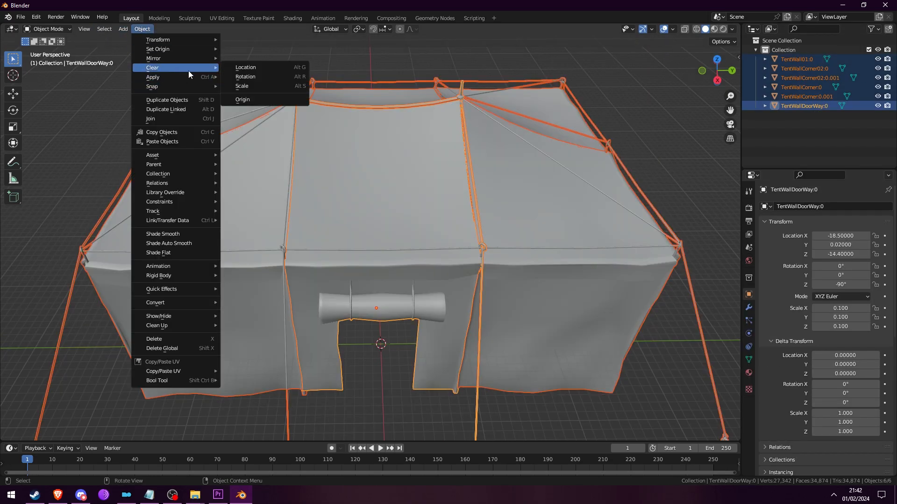
{"action": "left_click", "coordinate": [259, 111]}
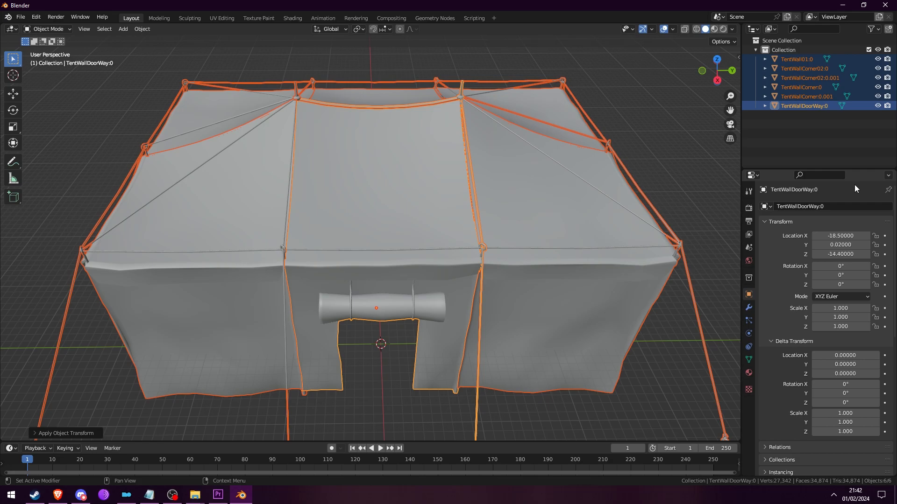
{"action": "left_click", "coordinate": [687, 202]}
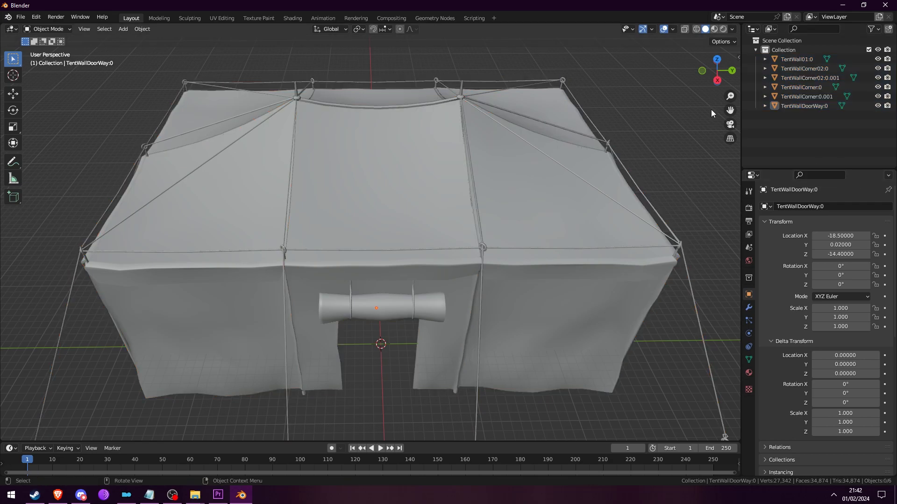
- Select all six tent pieces and open the pyNifly NIF export with the Desktop folder as destination
{"action": "left_click", "coordinate": [717, 80]}
{"action": "left_click", "coordinate": [717, 56]}
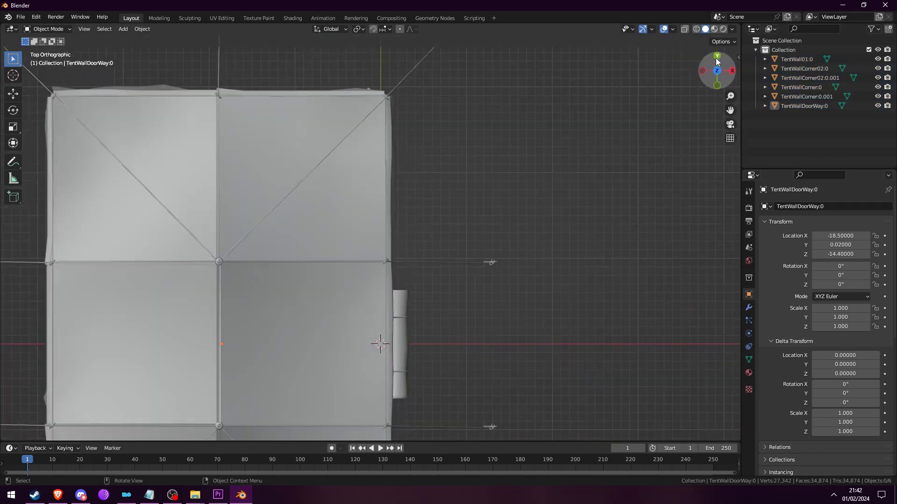
{"action": "scroll", "coordinate": [473, 134], "scroll_direction": "down", "scroll_amount": 1}
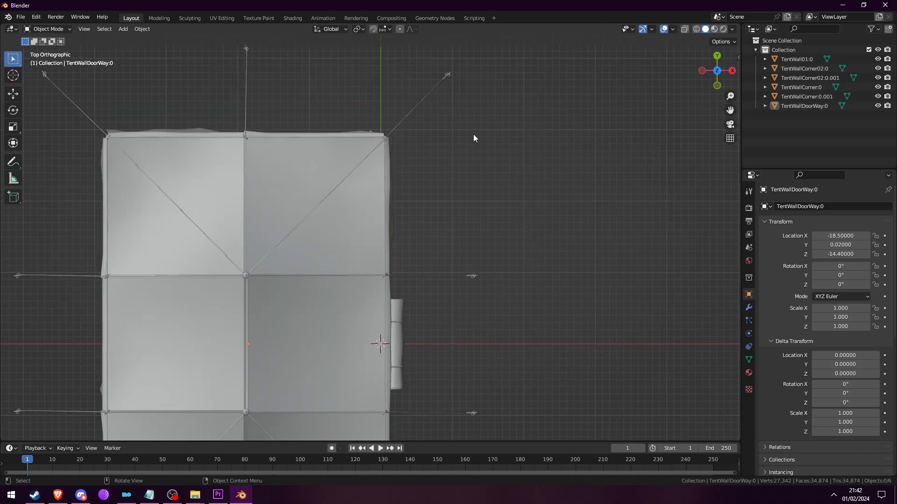
{"action": "left_click_drag", "start_coordinate": [711, 77], "coordinate": [611, 28]}
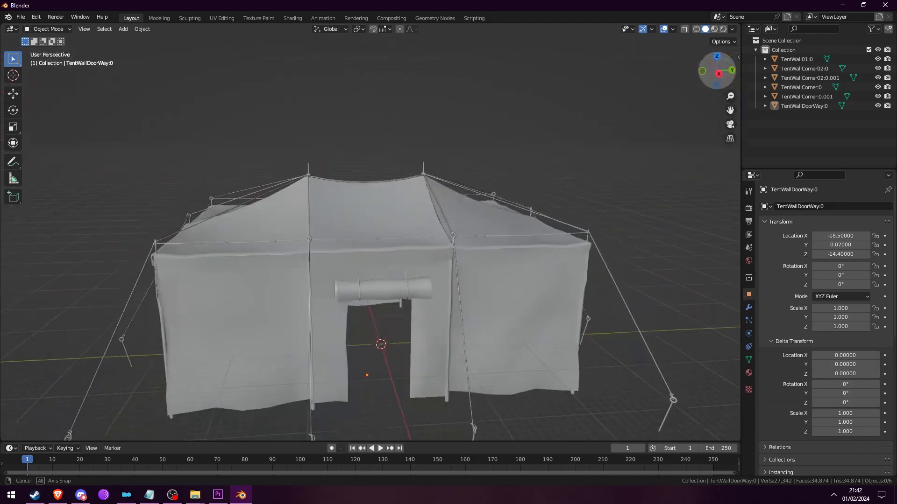
{"action": "left_click_drag", "start_coordinate": [726, 111], "coordinate": [787, 96]}
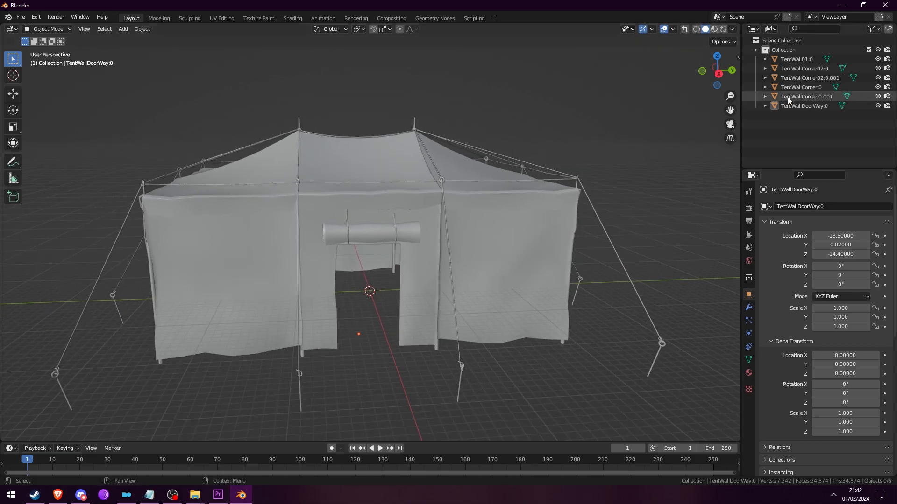
{"action": "key", "text": "a"}
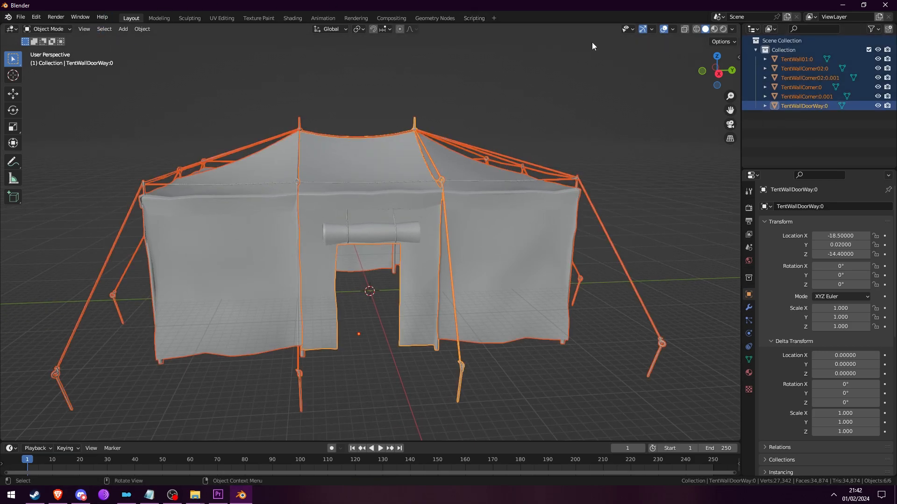
{"action": "left_click", "coordinate": [20, 17]}
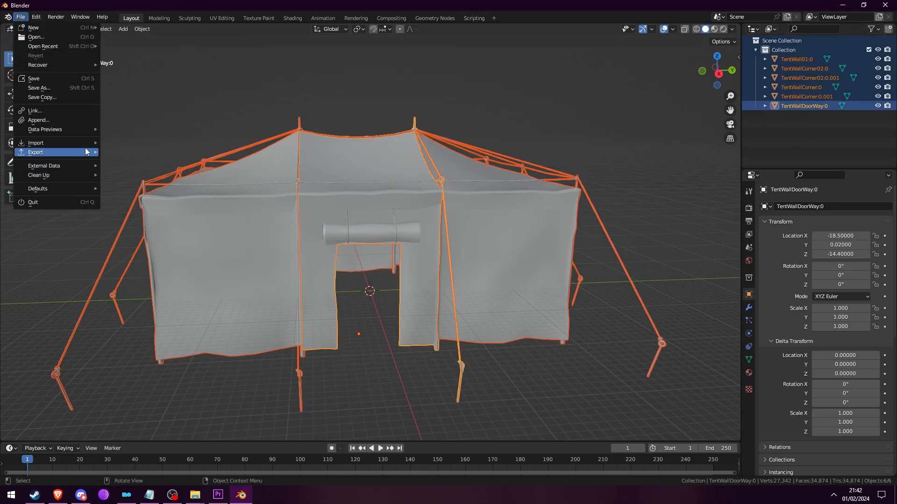
{"action": "mouse_move", "coordinate": [85, 152]}
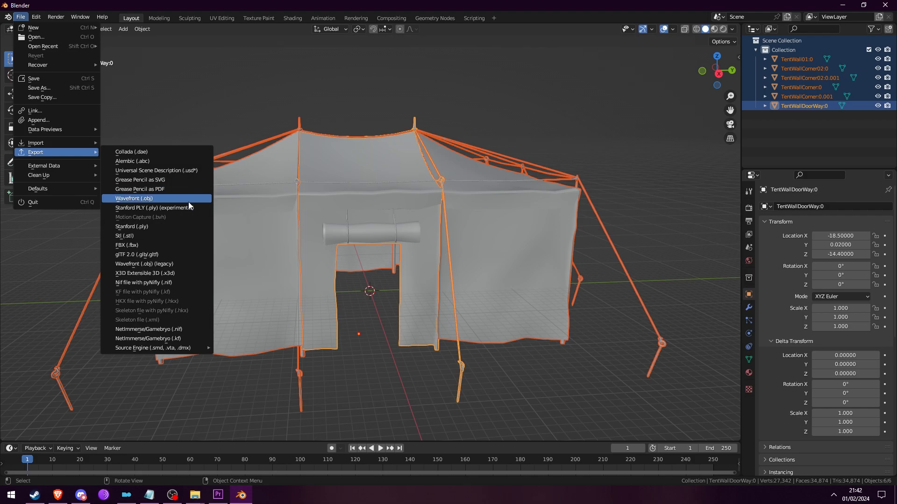
{"action": "left_click", "coordinate": [163, 281]}
{"action": "left_click", "coordinate": [33, 202]}
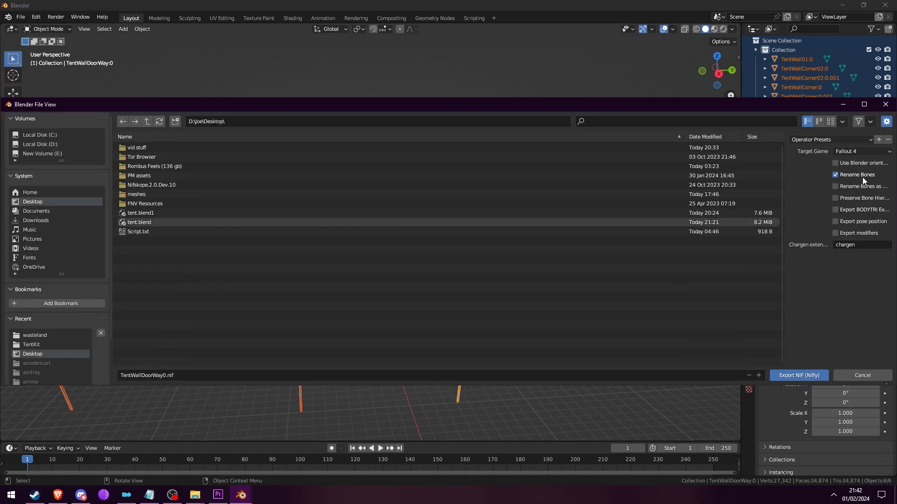
- Export the tent as CombinedTent with Fallout New Vegas as the target game and Rename Bones disabled
{"action": "left_click", "coordinate": [837, 174]}
{"action": "left_click", "coordinate": [847, 153]}
{"action": "left_click", "coordinate": [834, 204]}
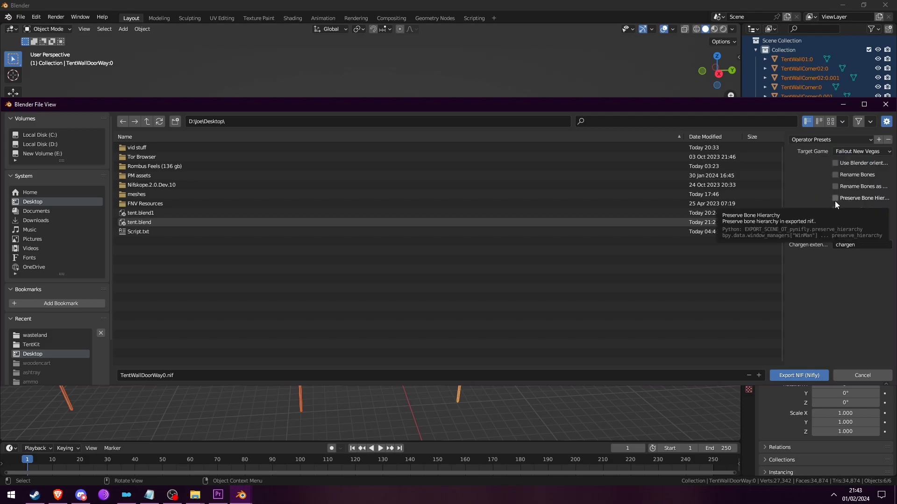
{"action": "left_click", "coordinate": [221, 375]}
{"action": "type", "text": "CombinedTent"}
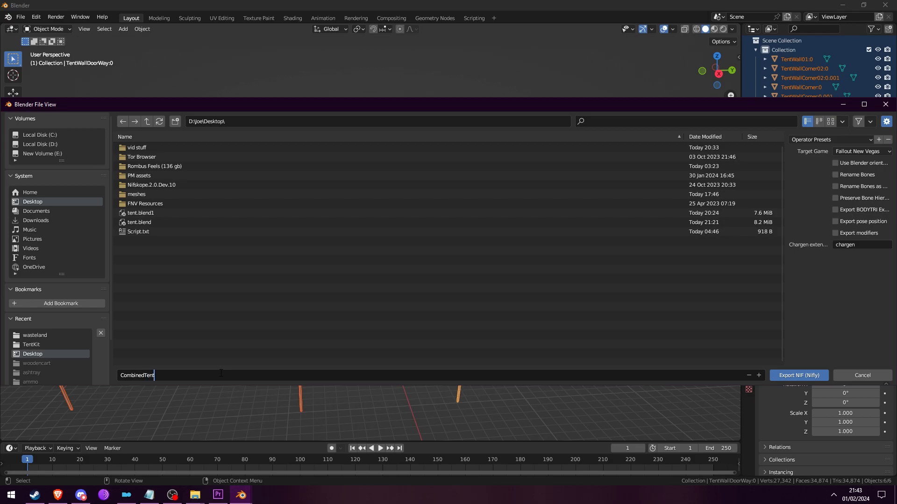
{"action": "left_click", "coordinate": [788, 379]}
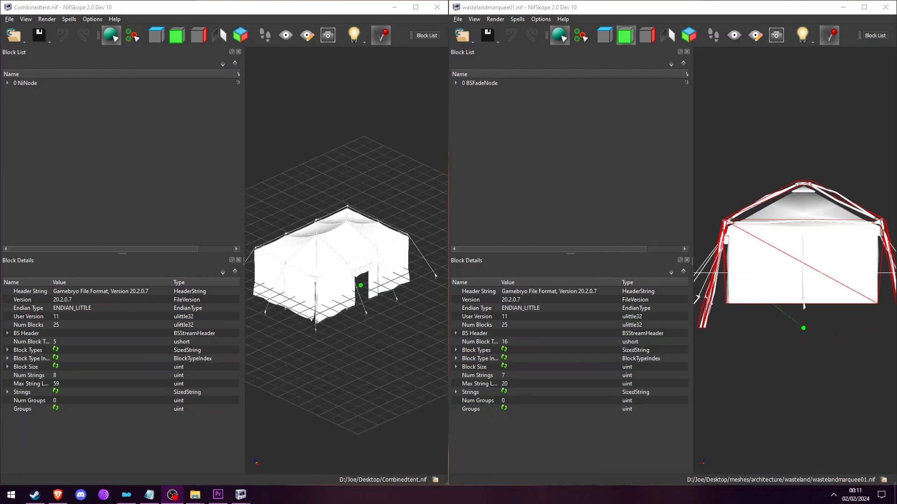
- In NifSkope, expand the marquee's Metal01 NiNode and select its NiTriStrips block in wastelandmarquee01.nif
{"action": "left_click", "coordinate": [101, 169]}
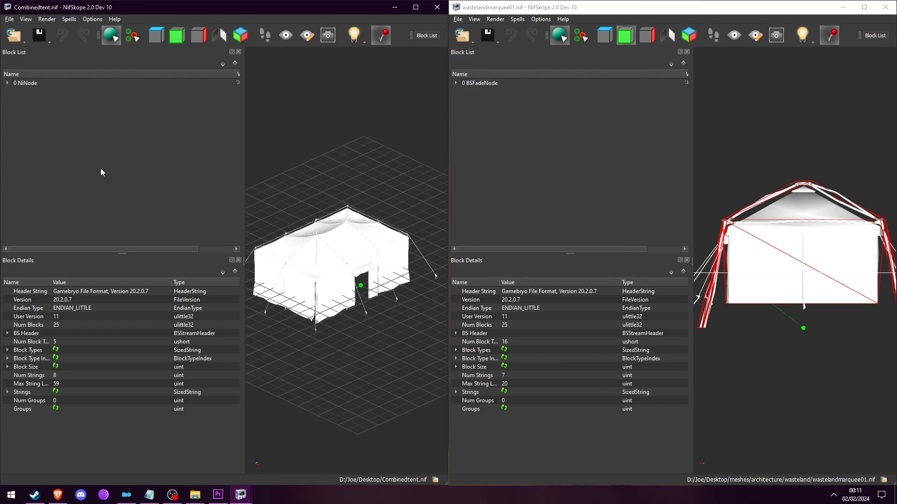
{"action": "left_click_drag", "start_coordinate": [727, 166], "coordinate": [600, 190]}
{"action": "left_click_drag", "start_coordinate": [793, 266], "coordinate": [749, 259]}
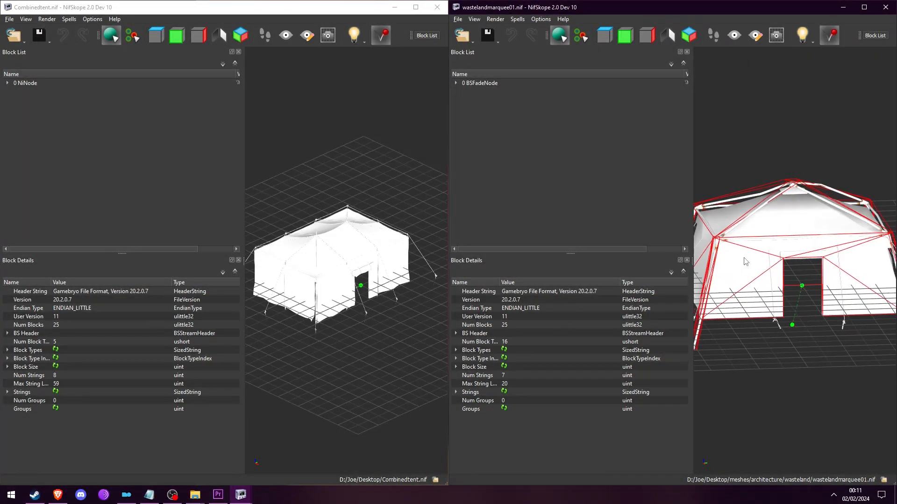
{"action": "left_click", "coordinate": [708, 260]}
{"action": "left_click", "coordinate": [466, 117]}
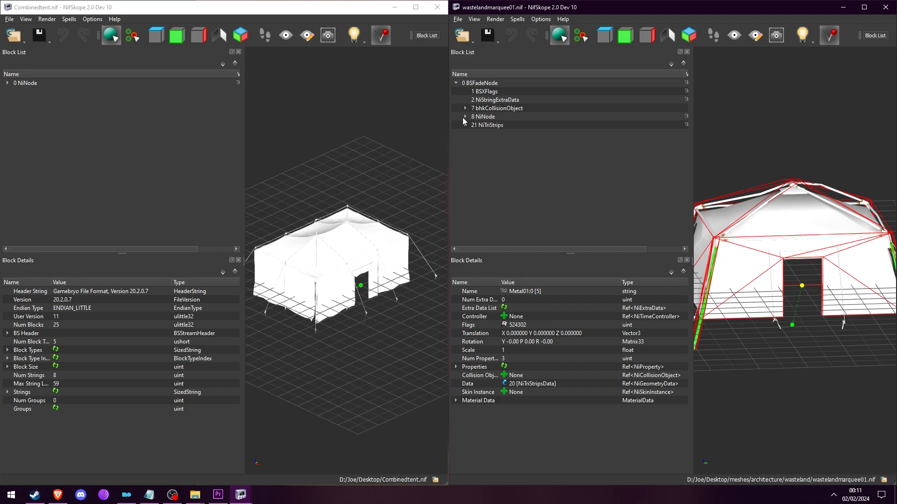
{"action": "left_click", "coordinate": [479, 117]}
{"action": "left_click", "coordinate": [466, 117]}
{"action": "left_click", "coordinate": [500, 142]}
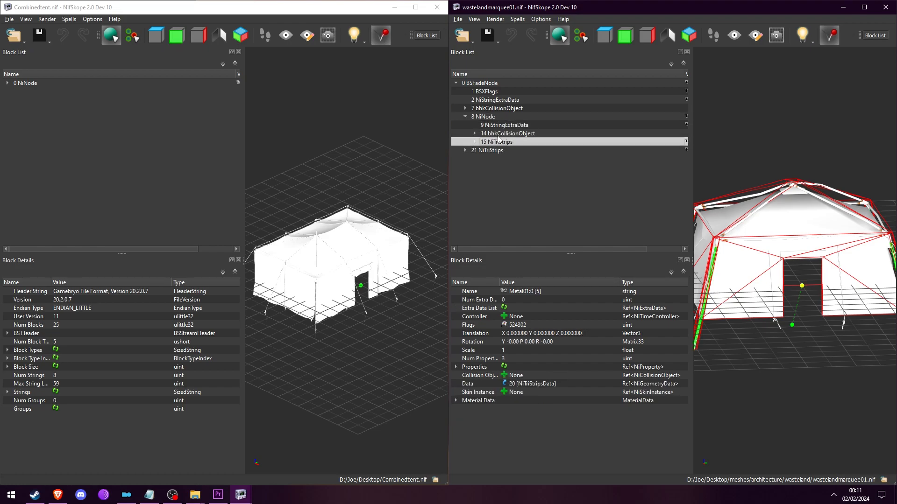
- Remove the bhkCollisionObject branch under the Metal01 NiNode in wastelandmarquee01.nif
{"action": "left_click", "coordinate": [498, 134]}
{"action": "right_click", "coordinate": [498, 133]}
{"action": "mouse_move", "coordinate": [531, 134]}
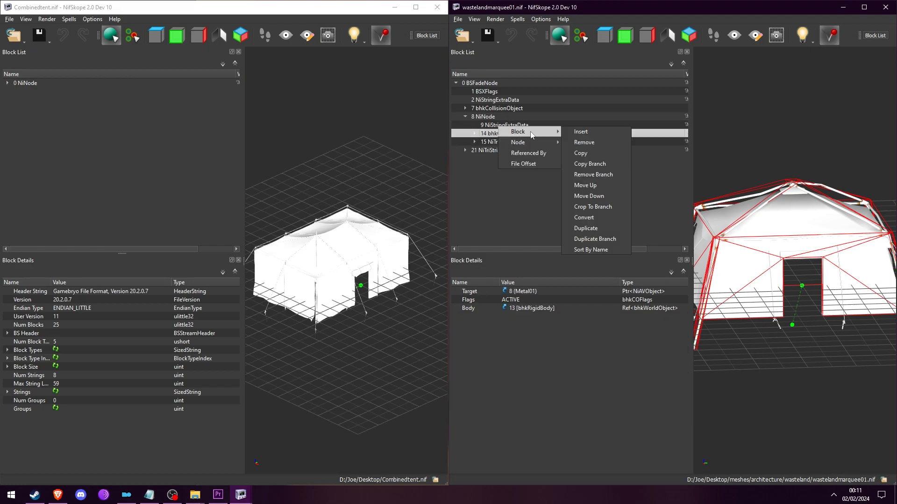
{"action": "left_click", "coordinate": [489, 134]}
{"action": "right_click", "coordinate": [505, 134]}
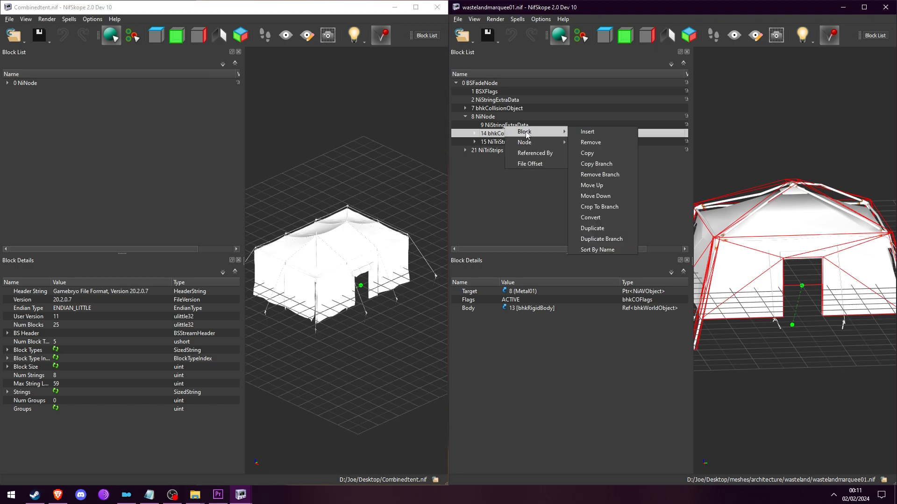
{"action": "left_click", "coordinate": [596, 174]}
- Inspect the Metal01:0 NiTriStrips block's children and remove that block from the Metal01 NiNode
{"action": "left_click", "coordinate": [500, 133]}
{"action": "left_click", "coordinate": [474, 134]}
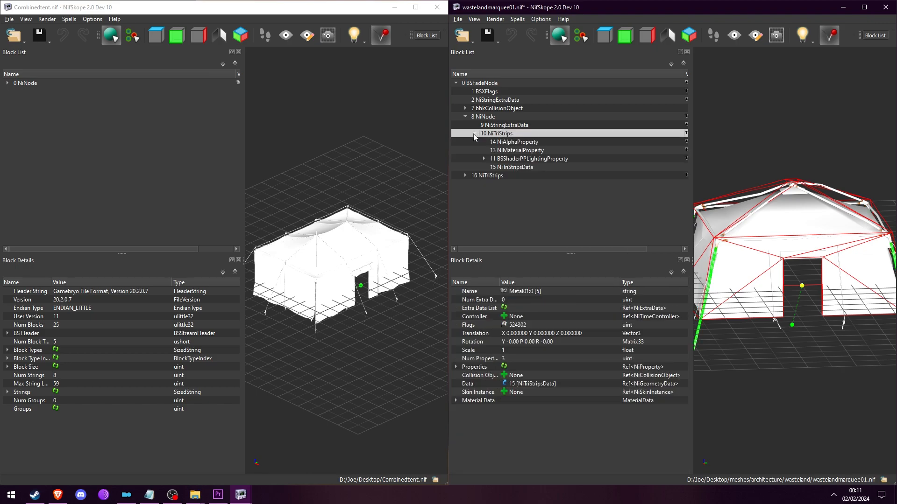
{"action": "left_click", "coordinate": [474, 134]}
{"action": "left_click", "coordinate": [474, 135]}
{"action": "left_click", "coordinate": [474, 134]}
{"action": "right_click", "coordinate": [491, 125]}
{"action": "mouse_move", "coordinate": [513, 130]}
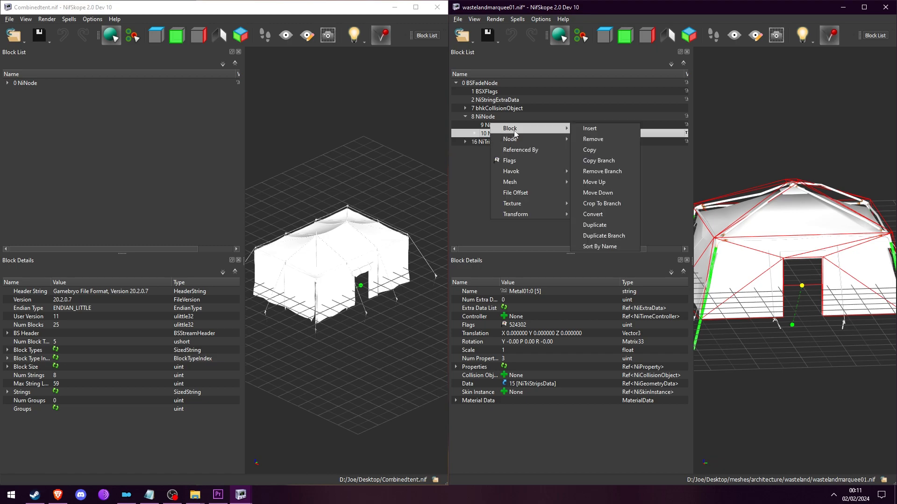
{"action": "left_click", "coordinate": [587, 140]}
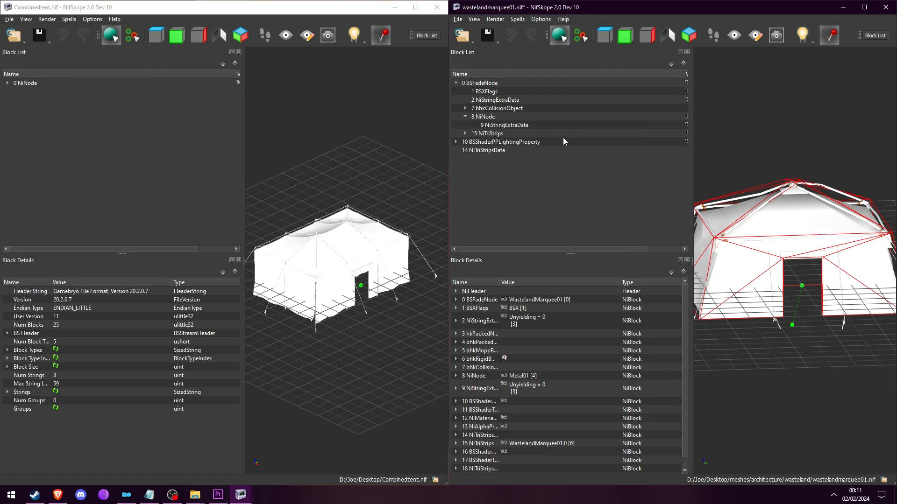
- Remove the orphaned NiTriStripsData block left at the root of the marquee's block list
{"action": "right_click", "coordinate": [486, 150]}
{"action": "mouse_move", "coordinate": [507, 148]}
{"action": "left_click", "coordinate": [468, 162]}
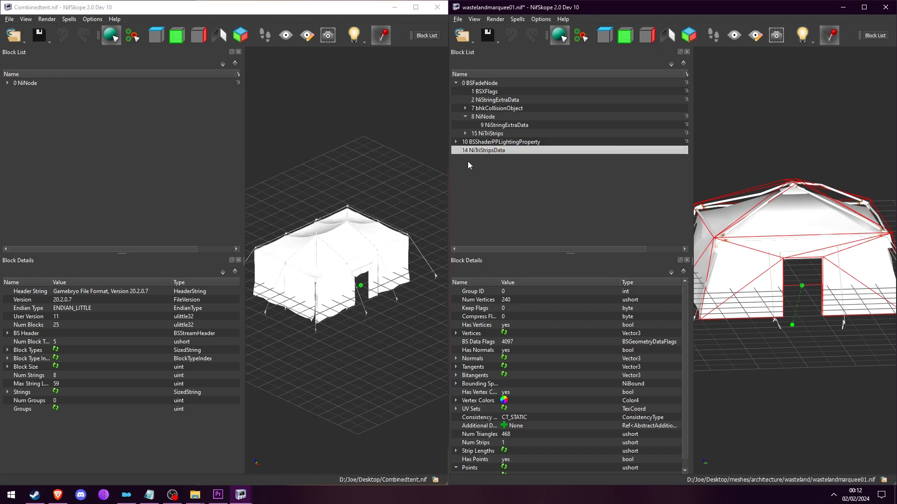
{"action": "right_click", "coordinate": [493, 150]}
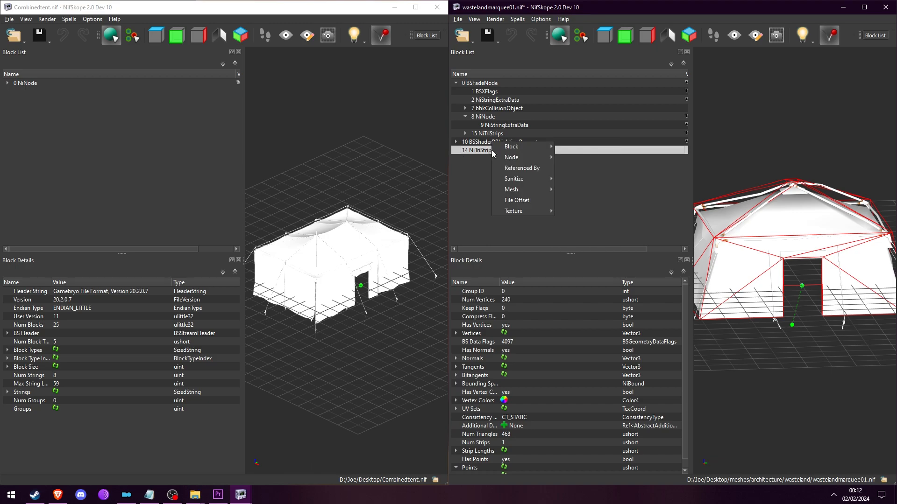
{"action": "mouse_move", "coordinate": [510, 147]}
{"action": "left_click", "coordinate": [589, 160]}
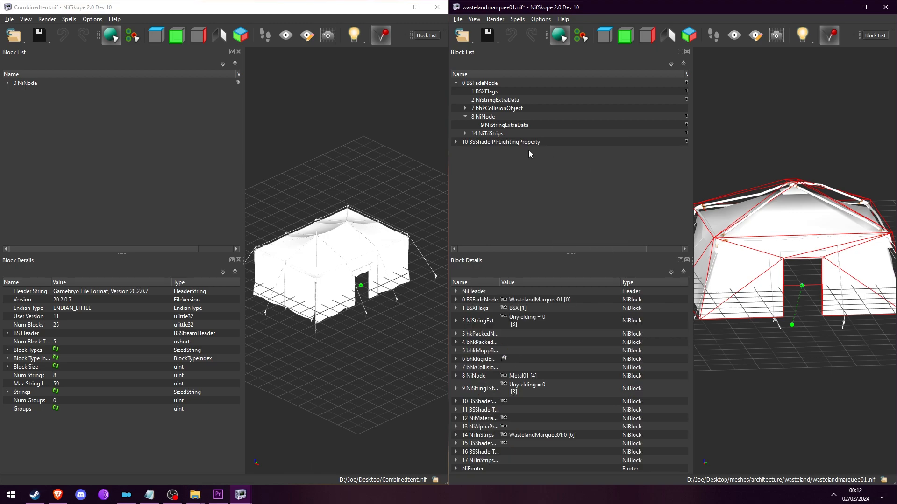
- Remove the orphaned BSShaderPPLightingProperty block and its BSShaderTextureSet block from the root of wastelandmarquee01.nif's block list
{"action": "double_click", "coordinate": [487, 135]}
{"action": "left_click", "coordinate": [465, 134]}
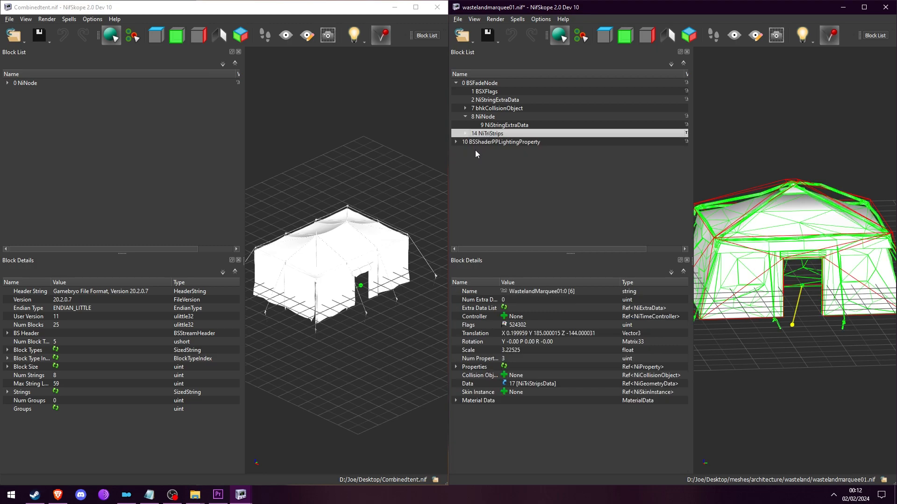
{"action": "left_click", "coordinate": [482, 142]}
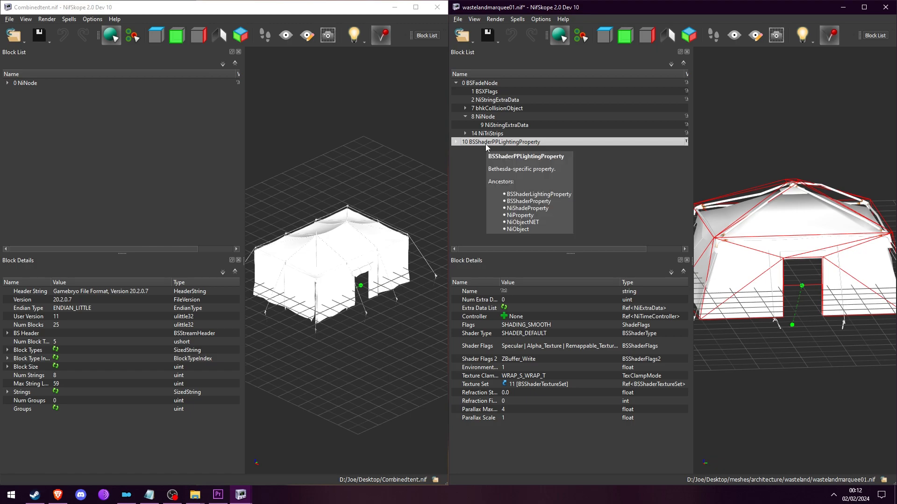
{"action": "right_click", "coordinate": [486, 142]}
{"action": "mouse_move", "coordinate": [528, 148]}
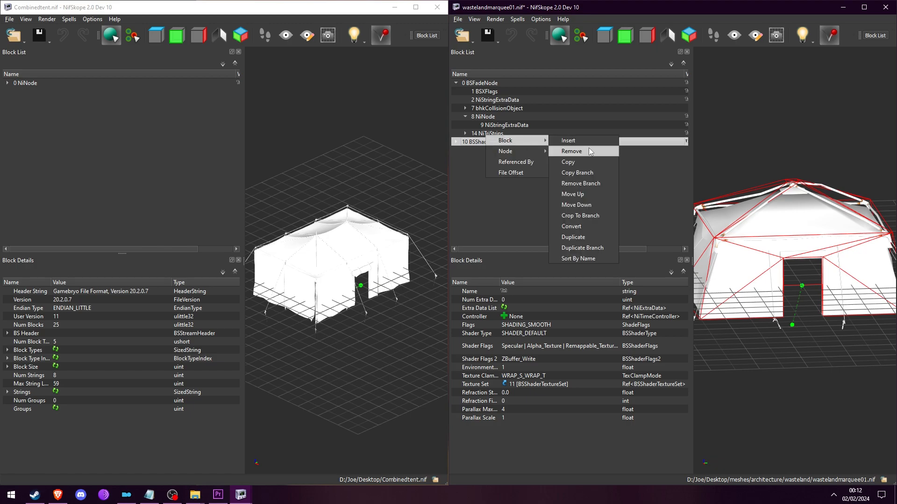
{"action": "left_click", "coordinate": [590, 152]}
{"action": "left_click", "coordinate": [497, 143]}
{"action": "right_click", "coordinate": [509, 142]}
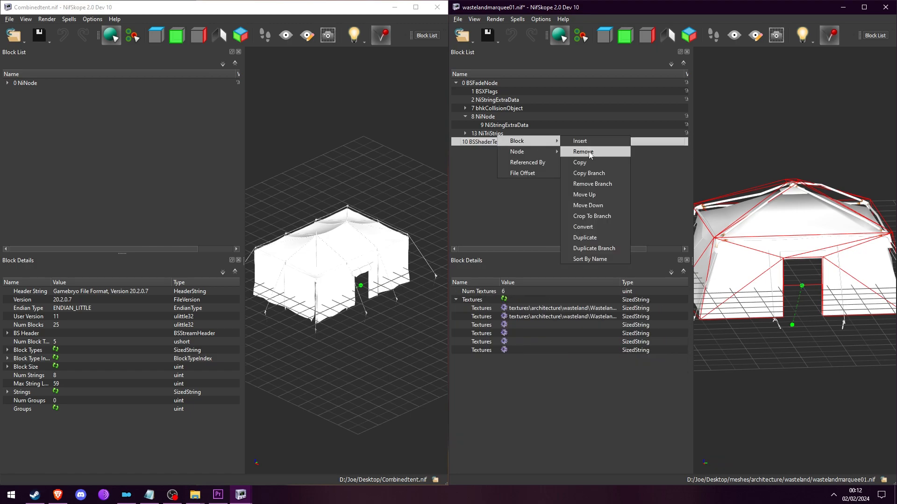
{"action": "left_click", "coordinate": [589, 153]}
- Remove the NiStringExtraData block under the Metal01 NiNode in wastelandmarquee01.nif
{"action": "left_click", "coordinate": [466, 117]}
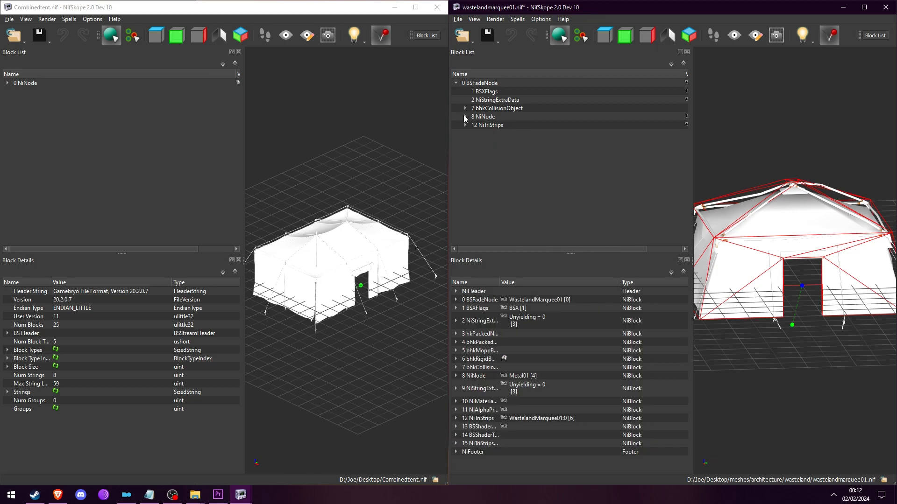
{"action": "left_click", "coordinate": [465, 125]}
{"action": "left_click", "coordinate": [465, 125]}
{"action": "left_click", "coordinate": [465, 116]}
{"action": "right_click", "coordinate": [514, 126]}
{"action": "mouse_move", "coordinate": [529, 126]}
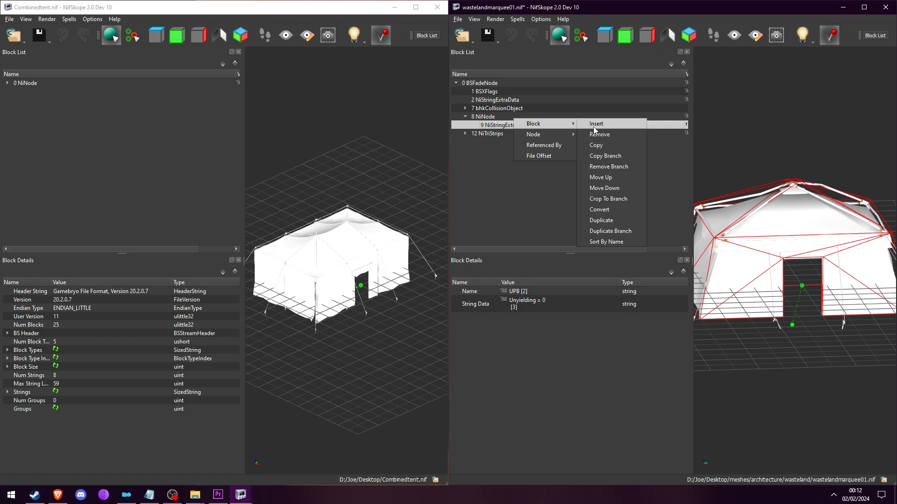
{"action": "left_click", "coordinate": [491, 126]}
{"action": "right_click", "coordinate": [498, 124]}
{"action": "mouse_move", "coordinate": [523, 119]}
{"action": "left_click", "coordinate": [581, 132]}
- Remove the emptied Metal01 NiNode from the marquee's BSFadeNode
{"action": "left_click", "coordinate": [488, 117]}
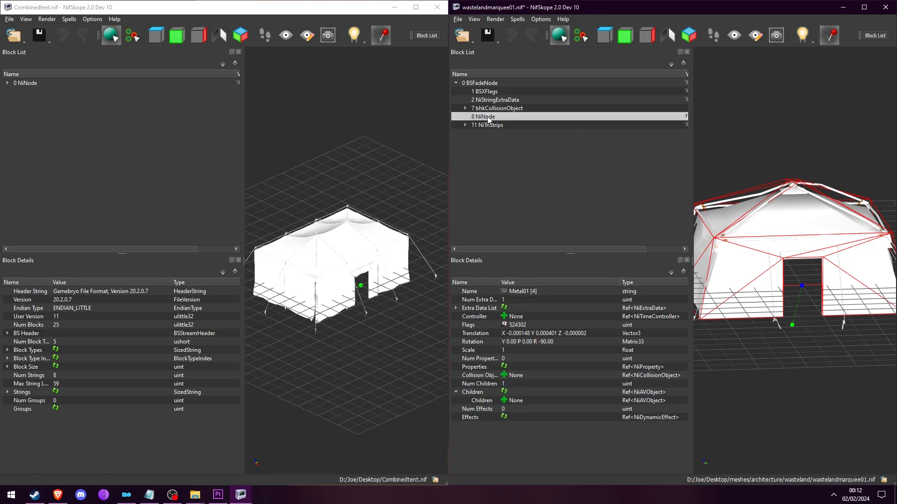
{"action": "right_click", "coordinate": [489, 117]}
{"action": "left_click", "coordinate": [590, 124]}
- Inspect the child blocks of the WastelandMarquee01:0 NiTriStrips and remove its NiAlphaProperty block
{"action": "left_click", "coordinate": [466, 117]}
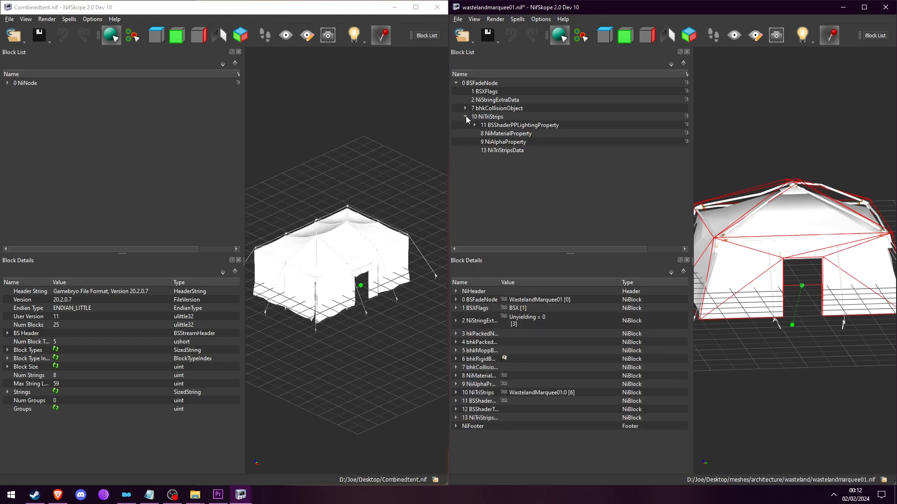
{"action": "left_click", "coordinate": [467, 126]}
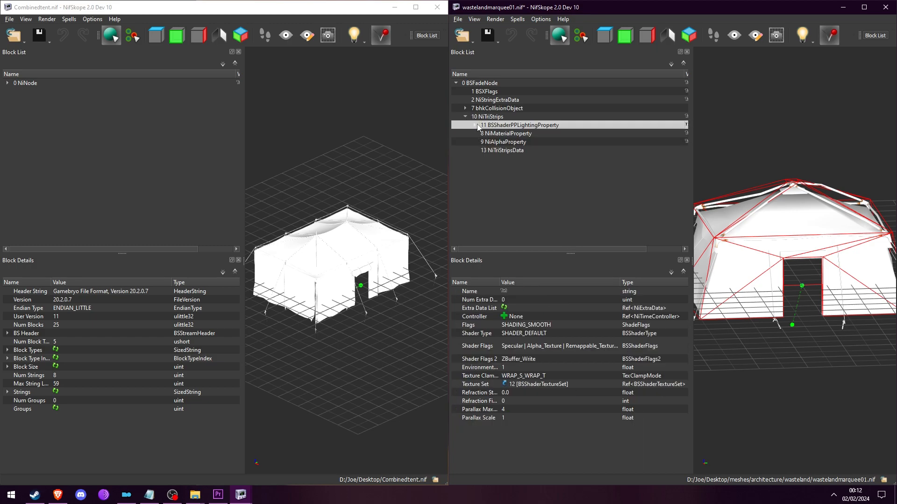
{"action": "left_click", "coordinate": [466, 117]}
{"action": "left_click", "coordinate": [466, 117]}
{"action": "left_click", "coordinate": [503, 143]}
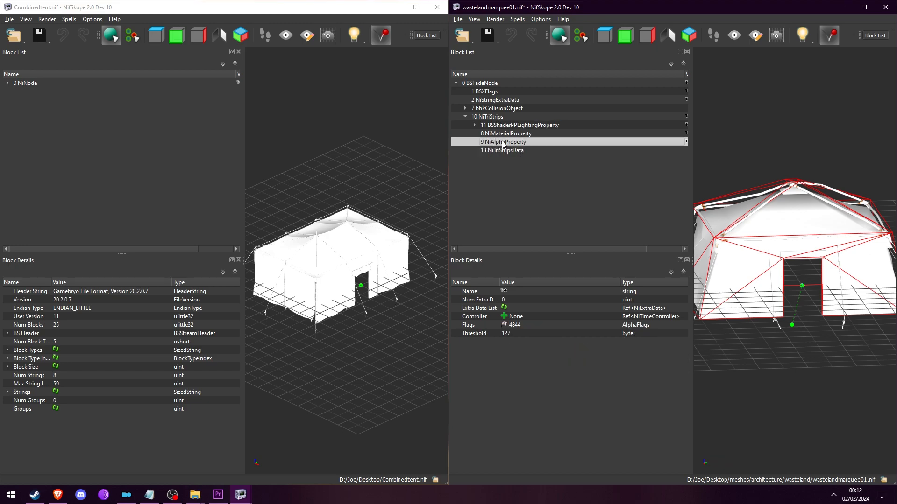
{"action": "left_click", "coordinate": [492, 150]}
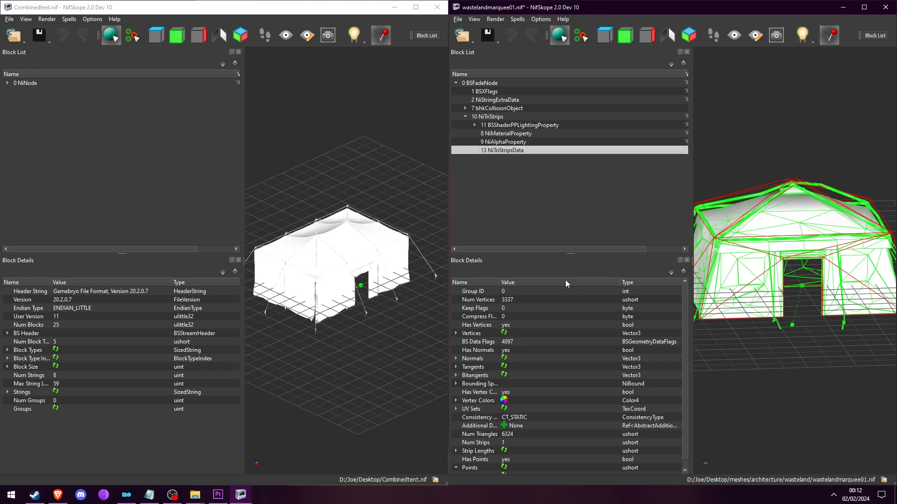
{"action": "scroll", "coordinate": [535, 385], "scroll_direction": "down", "scroll_amount": 1}
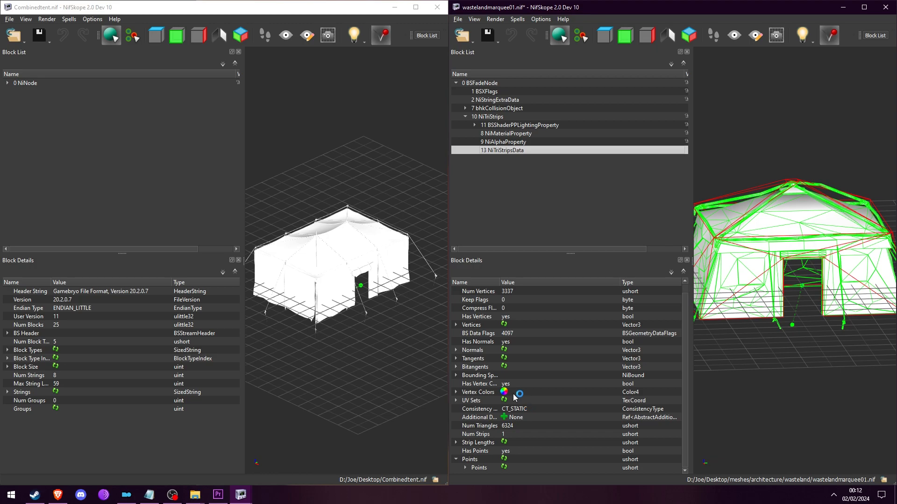
{"action": "left_click", "coordinate": [512, 143]}
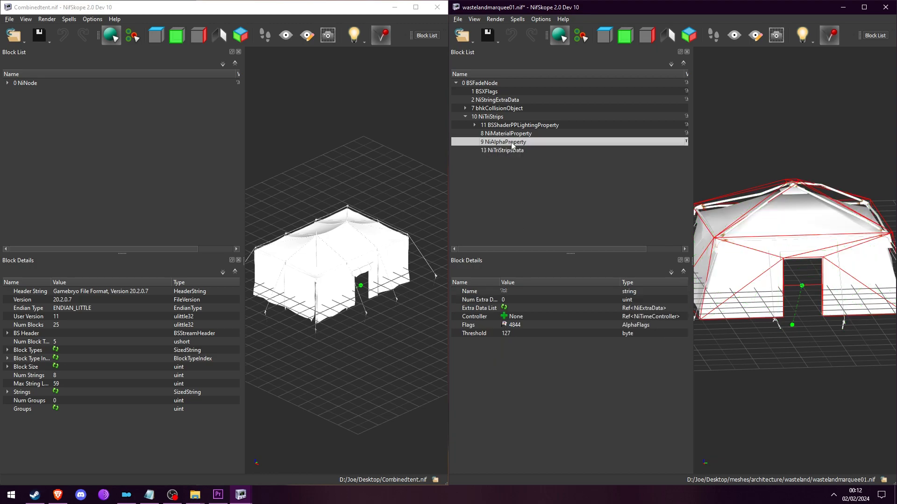
{"action": "right_click", "coordinate": [512, 144]}
{"action": "mouse_move", "coordinate": [556, 140]}
{"action": "left_click", "coordinate": [608, 148]}
- Disable the Alpha_Texture shader flag on the marquee's BSShaderPPLightingProperty and review the remaining NiTriStrips child blocks
{"action": "left_click", "coordinate": [459, 118]}
{"action": "left_click", "coordinate": [464, 116]}
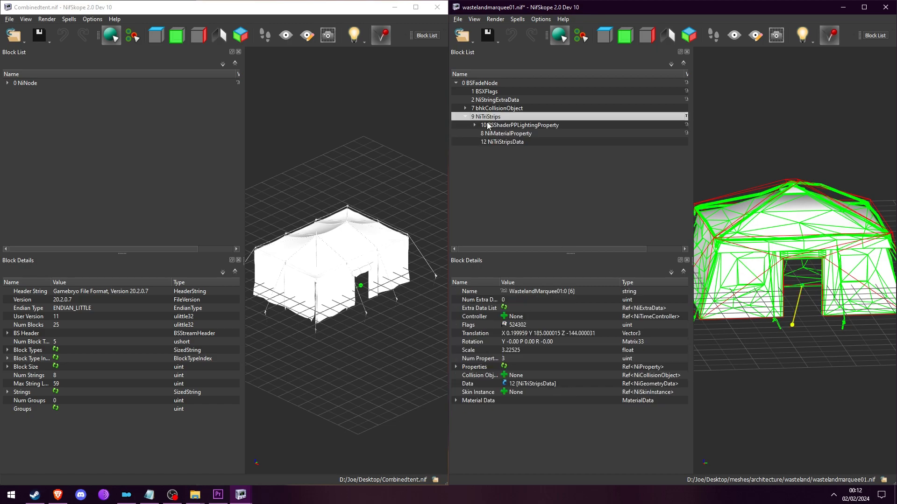
{"action": "left_click", "coordinate": [497, 126]}
{"action": "double_click", "coordinate": [577, 346]}
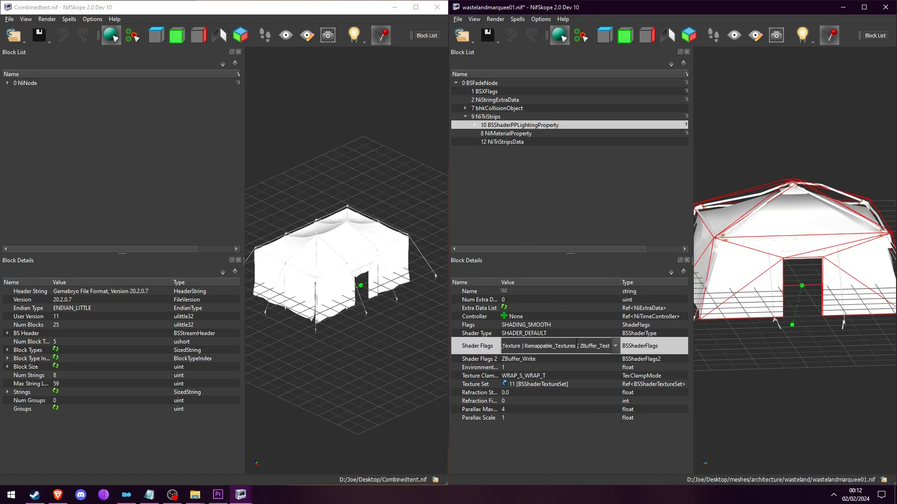
{"action": "left_click", "coordinate": [615, 346]}
{"action": "left_click", "coordinate": [521, 410]}
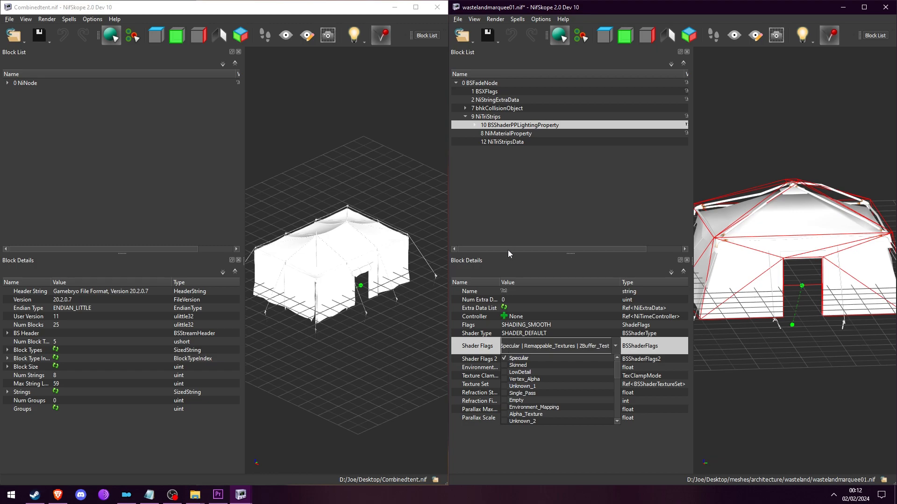
{"action": "left_click", "coordinate": [508, 252]}
{"action": "left_click", "coordinate": [507, 142]}
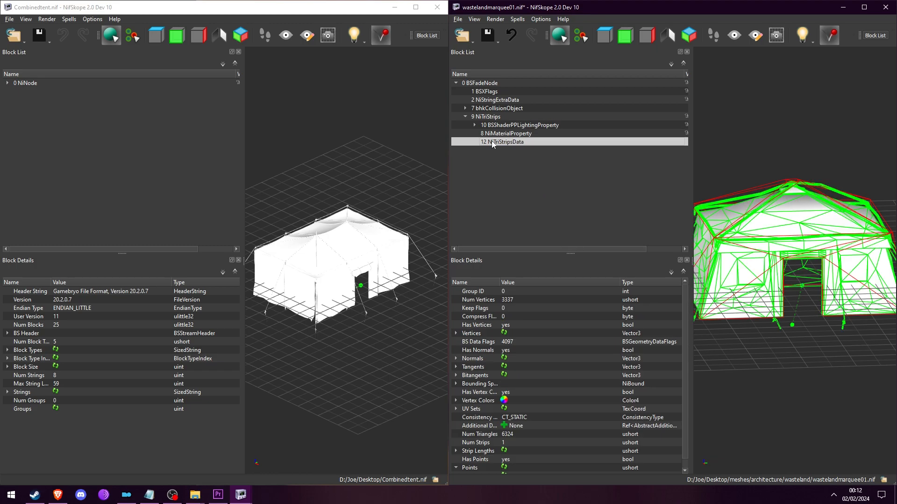
{"action": "left_click", "coordinate": [497, 133]}
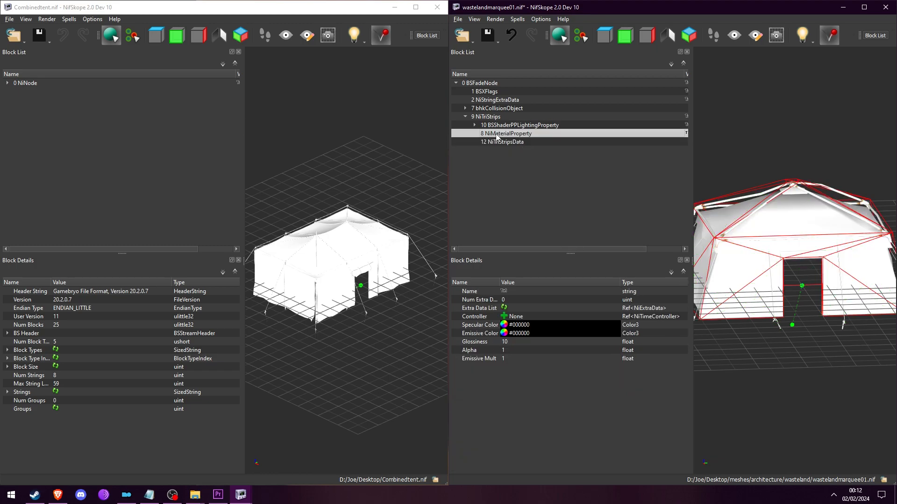
{"action": "left_click", "coordinate": [486, 125]}
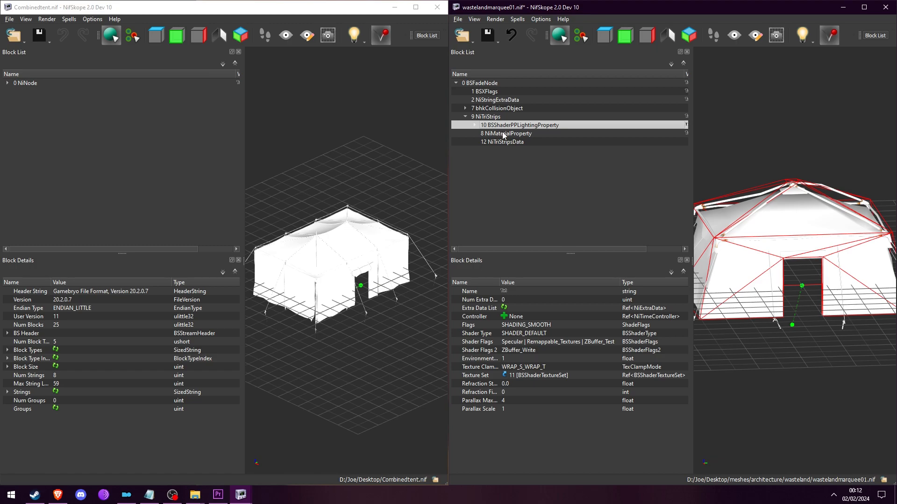
{"action": "left_click", "coordinate": [465, 117]}
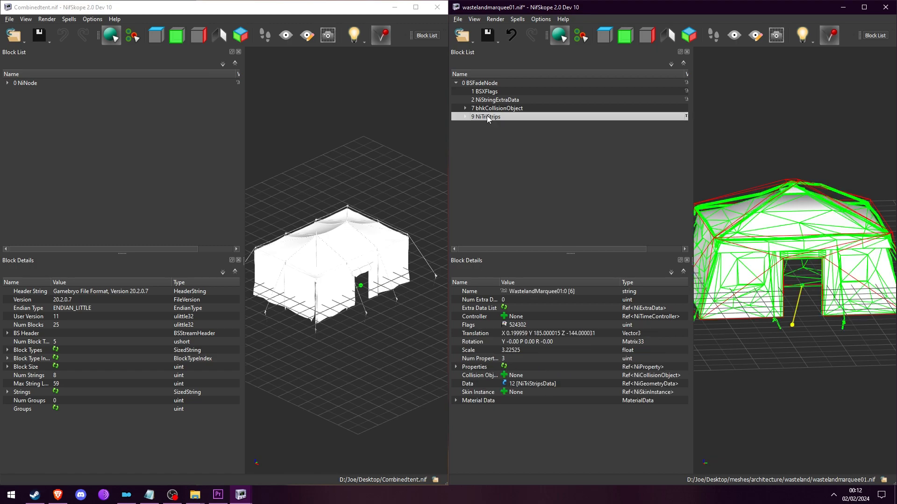
- In Combinedtent.nif, expand the Scene Root NiNode and convert all its shapes with Stripify all TriShapes
{"action": "left_click", "coordinate": [43, 106]}
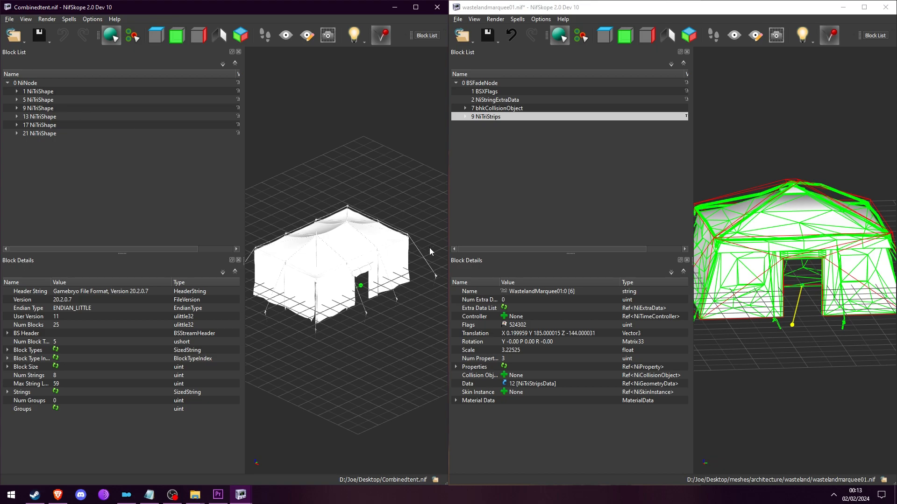
{"action": "left_click", "coordinate": [372, 256]}
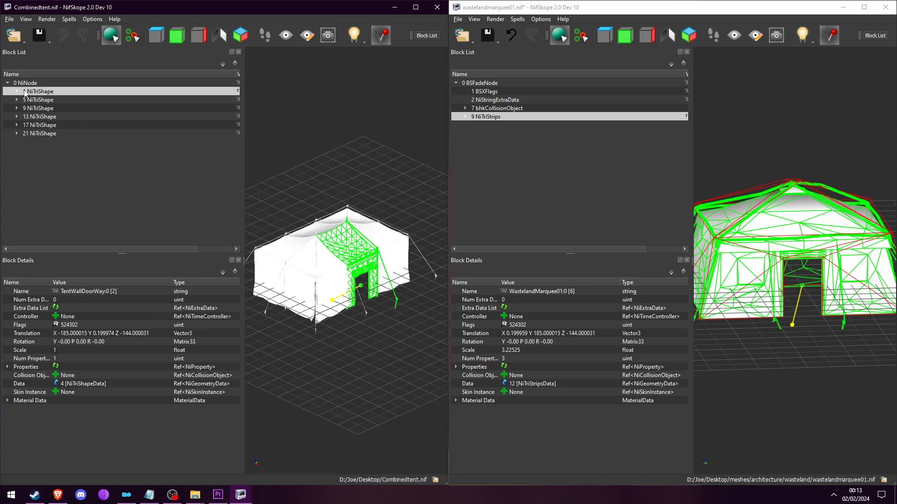
{"action": "left_click", "coordinate": [30, 83]}
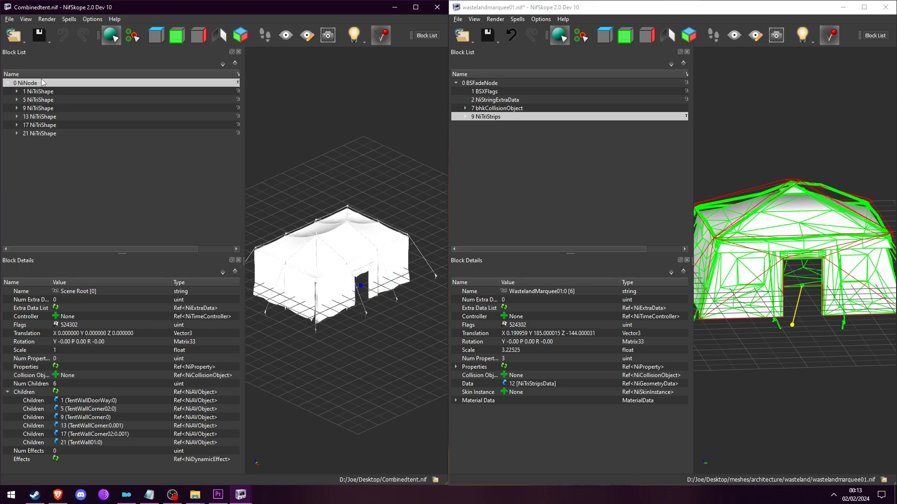
{"action": "left_click", "coordinate": [66, 20]}
{"action": "mouse_move", "coordinate": [96, 72]}
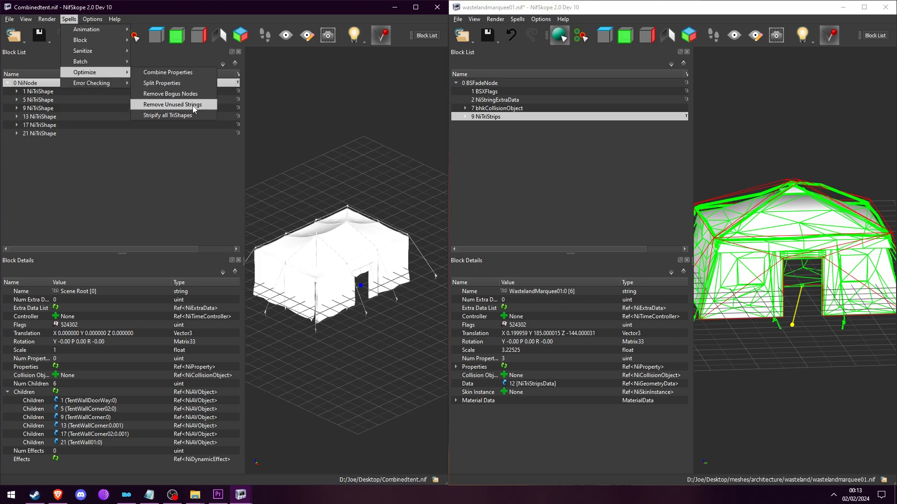
{"action": "left_click", "coordinate": [177, 116]}
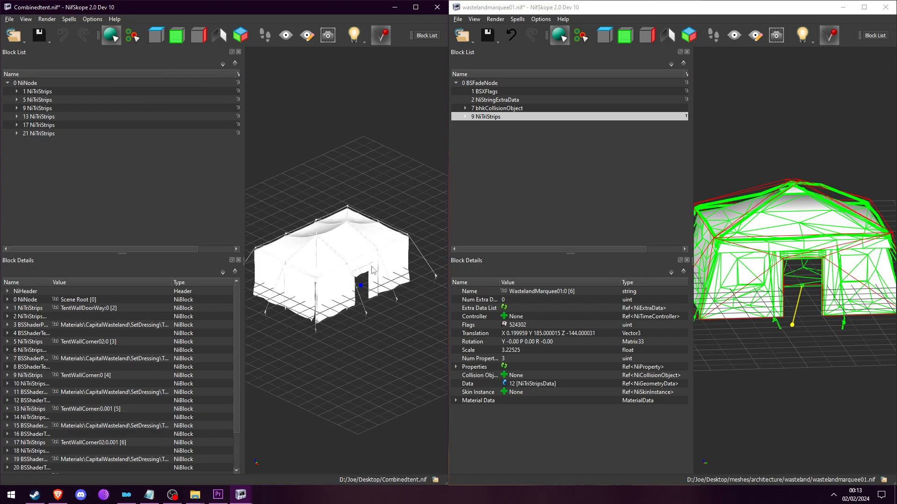
{"action": "left_click", "coordinate": [358, 260]}
- Copy the NiTriStripsData block of TentWallDoorWay:0 and paste it over the NiTriStripsData block in wastelandmarquee01.nif
{"action": "left_click", "coordinate": [17, 92]}
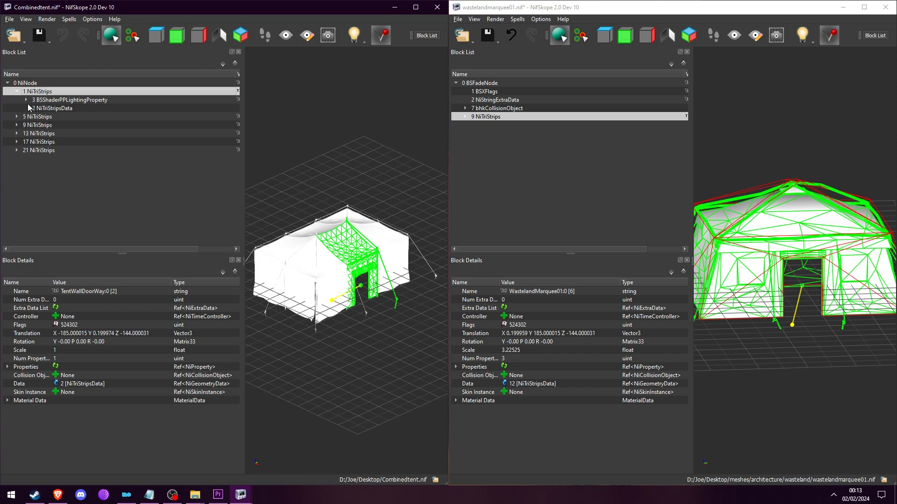
{"action": "left_click", "coordinate": [41, 109]}
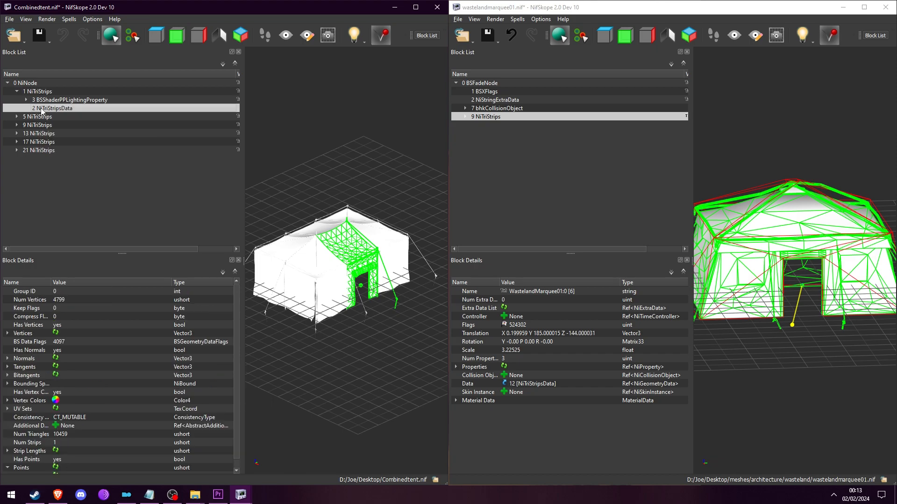
{"action": "right_click", "coordinate": [42, 108]}
{"action": "mouse_move", "coordinate": [73, 105]}
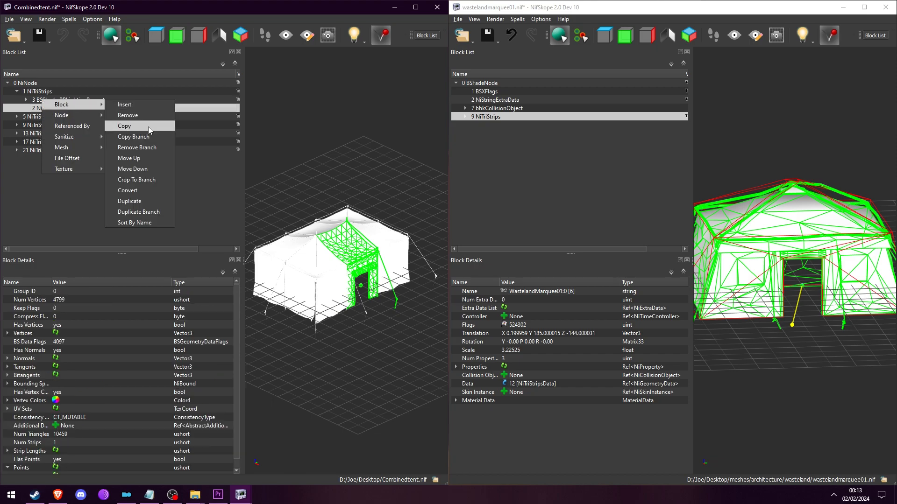
{"action": "left_click", "coordinate": [148, 127]}
{"action": "left_click", "coordinate": [465, 117]}
{"action": "left_click", "coordinate": [494, 142]}
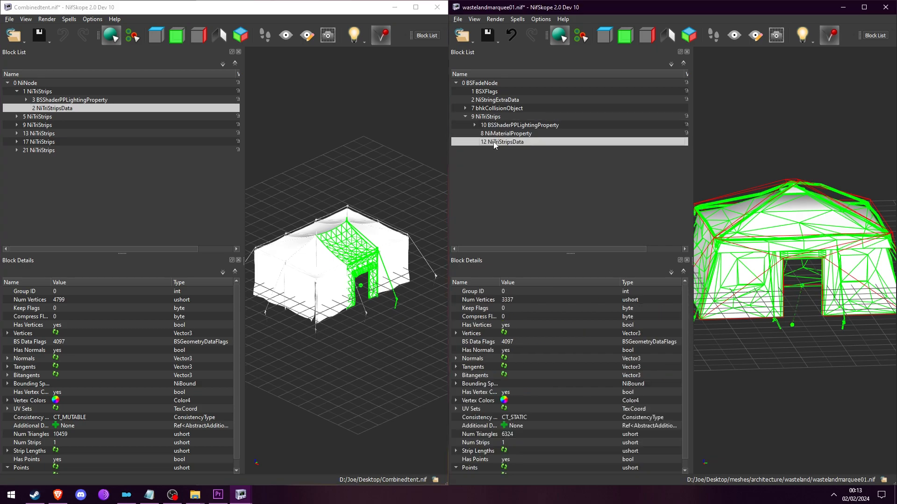
{"action": "right_click", "coordinate": [493, 142]}
{"action": "mouse_move", "coordinate": [538, 138]}
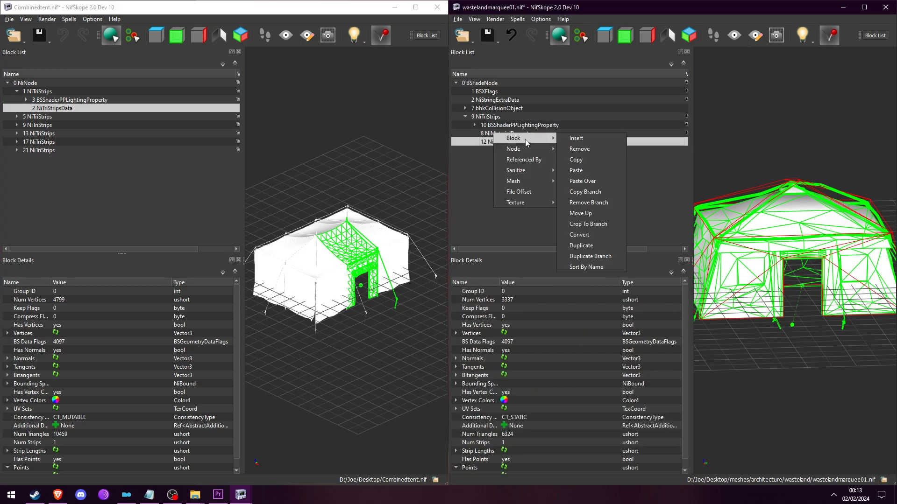
{"action": "left_click", "coordinate": [587, 178]}
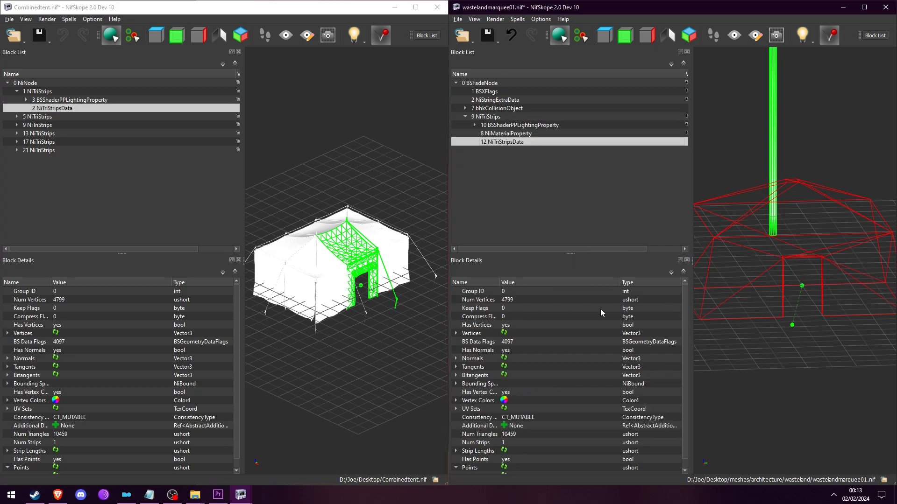
- On the pasted NiTriStripsData in wastelandmarquee01.nif, set Consistency Flags to CT_STATIC and Has Vertex Colors to no
{"action": "double_click", "coordinate": [534, 418]}
{"action": "left_click", "coordinate": [615, 418]}
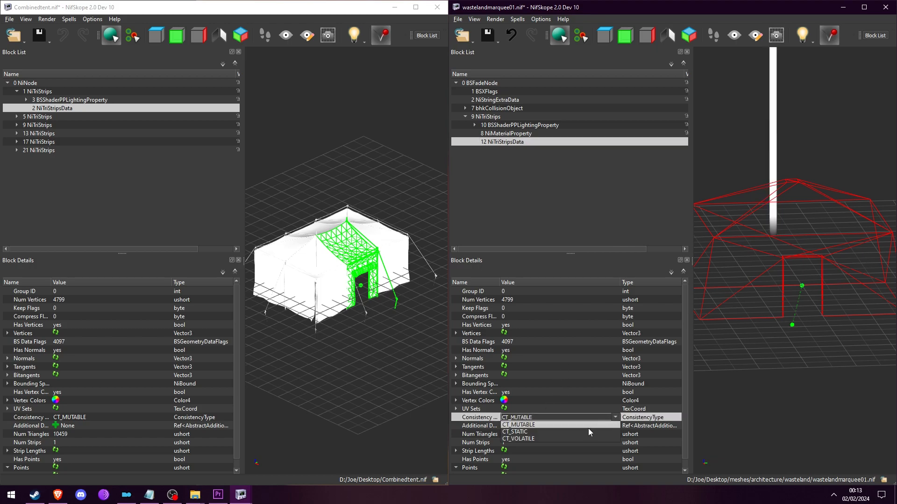
{"action": "left_click", "coordinate": [585, 432]}
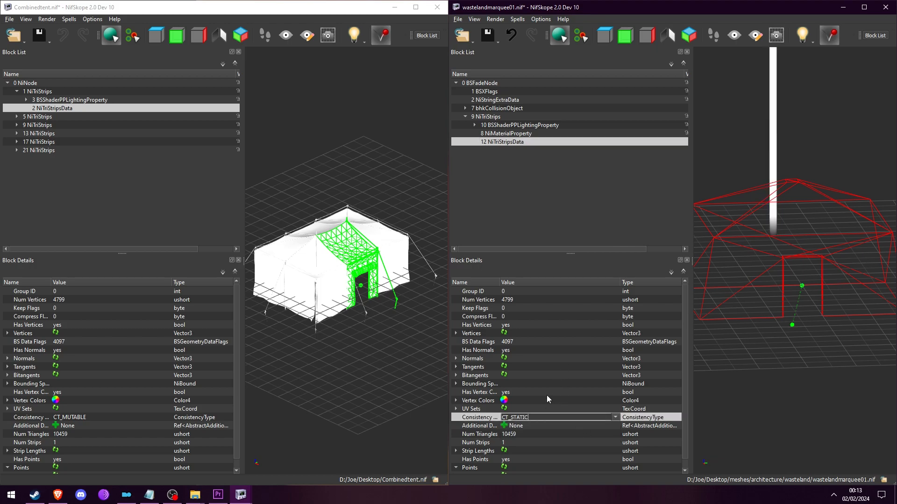
{"action": "double_click", "coordinate": [546, 395]}
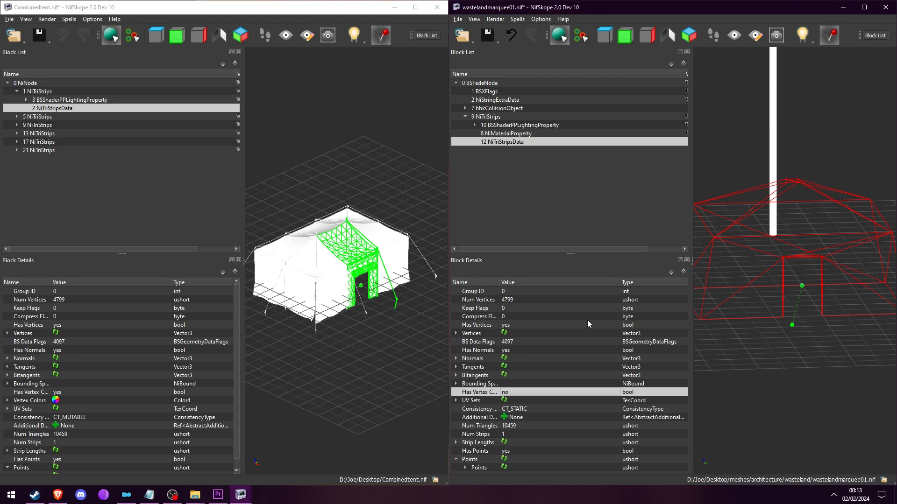
{"action": "left_click", "coordinate": [522, 135]}
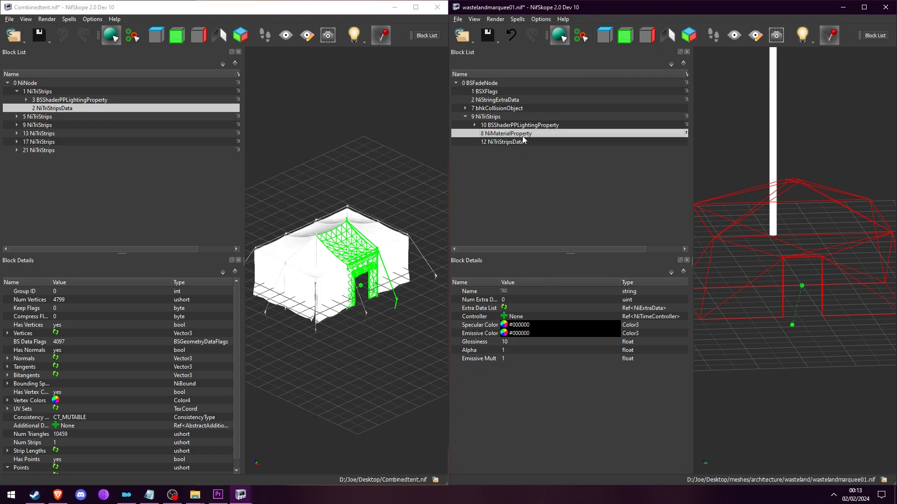
- Set the Glossiness of the marquee's NiMaterialProperty to 60 and review its BSShaderPPLightingProperty settings
{"action": "double_click", "coordinate": [521, 343]}
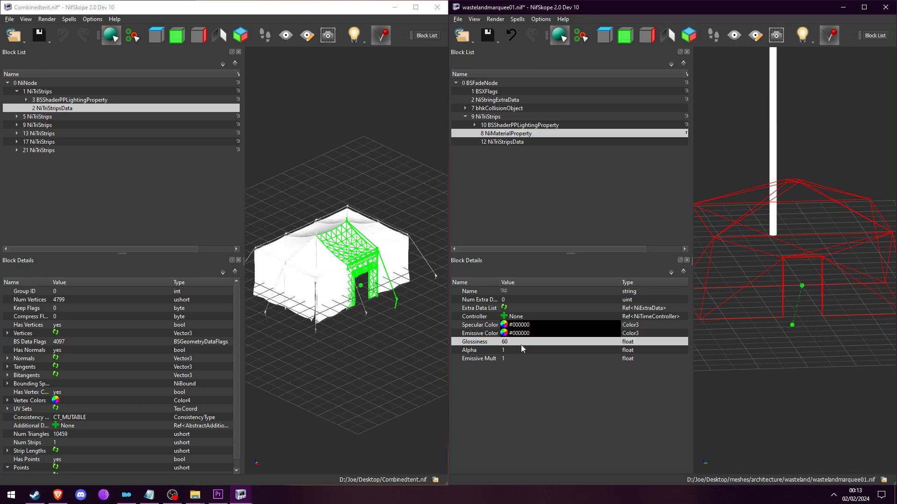
{"action": "left_click", "coordinate": [515, 126]}
{"action": "double_click", "coordinate": [515, 126]}
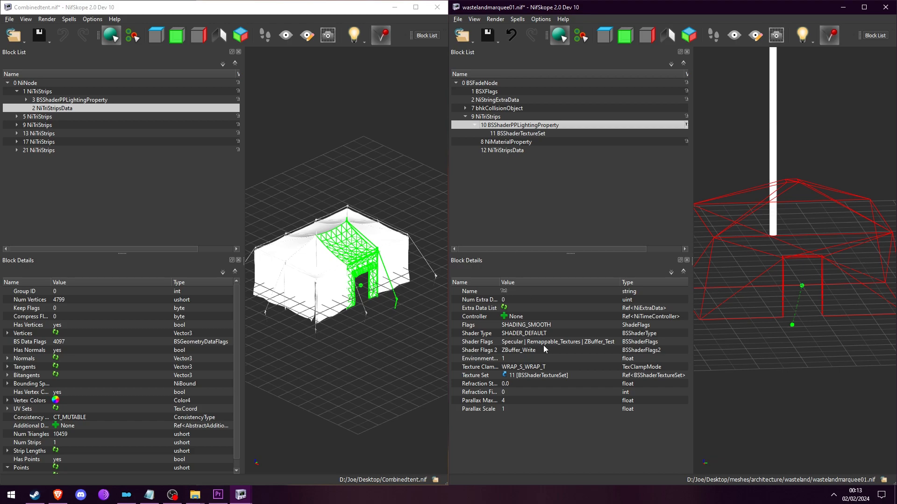
- On the NiTriStrips block holding the pasted doorway geometry, set Scale to 1 and Rotation R to -90
{"action": "left_click", "coordinate": [485, 117]}
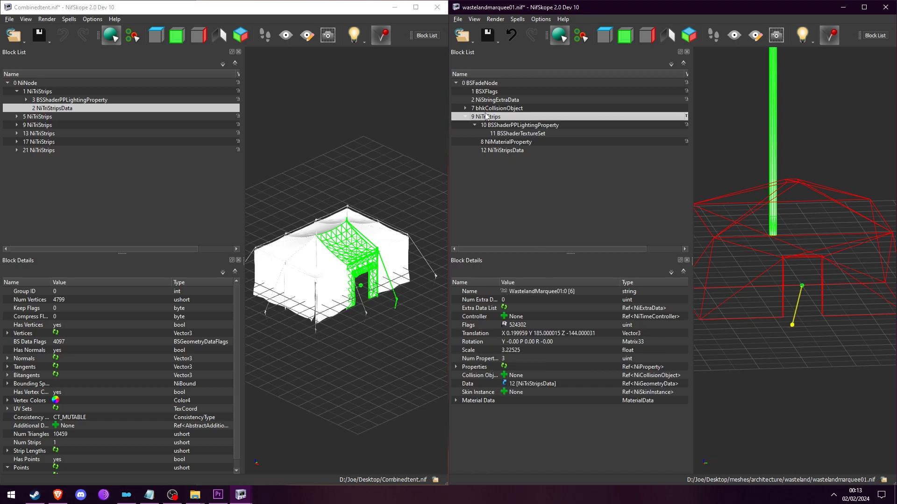
{"action": "double_click", "coordinate": [528, 349]}
{"action": "type", "text": "1"}
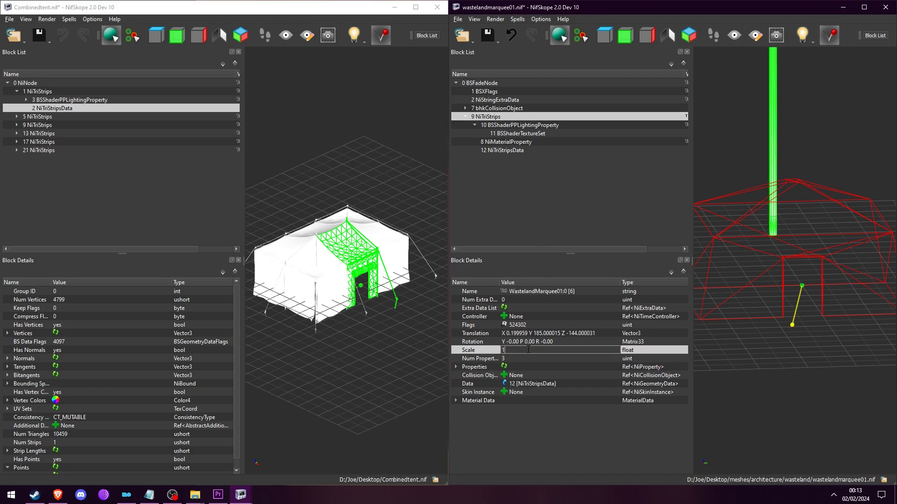
{"action": "left_click", "coordinate": [578, 344]}
{"action": "left_click", "coordinate": [578, 346]}
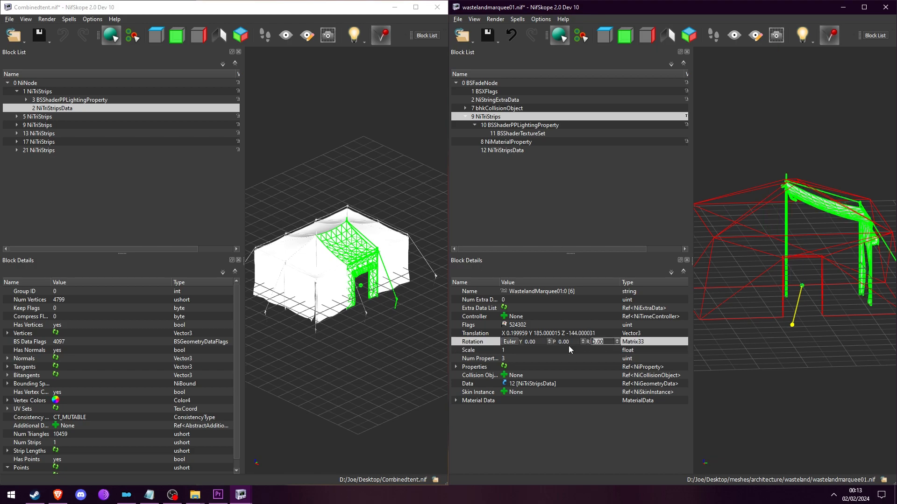
{"action": "type", "text": "-90"}
{"action": "key", "text": "Return"}
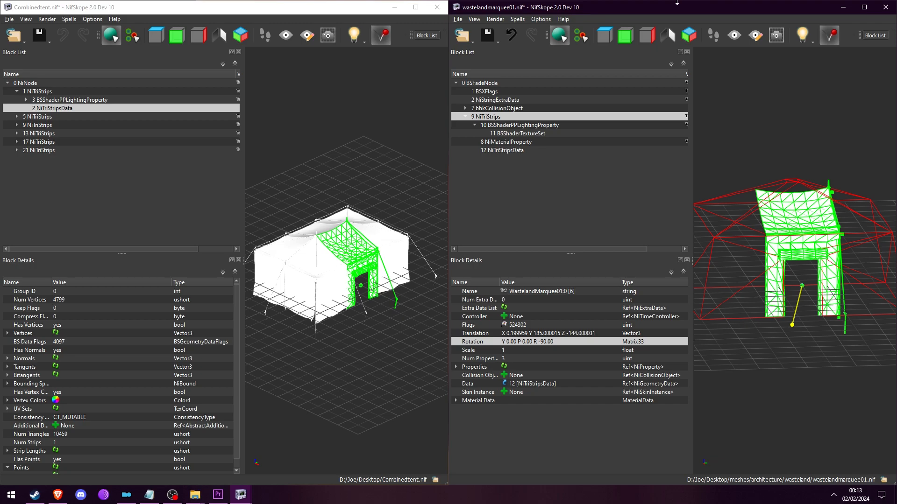
{"action": "left_click_drag", "start_coordinate": [780, 165], "coordinate": [780, 175]}
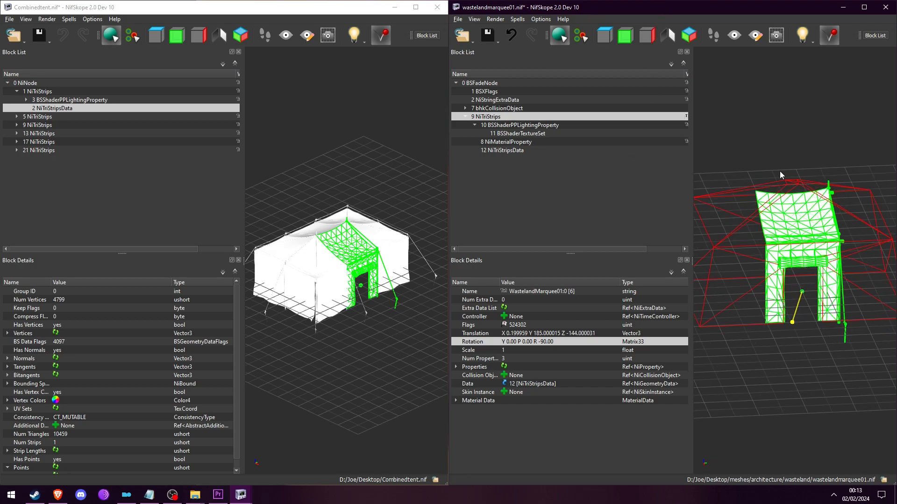
- Duplicate the configured NiTriStrips branch five times in wastelandmarquee01.nif, one copy for each remaining tent shape
{"action": "double_click", "coordinate": [489, 117]}
{"action": "right_click", "coordinate": [494, 115]}
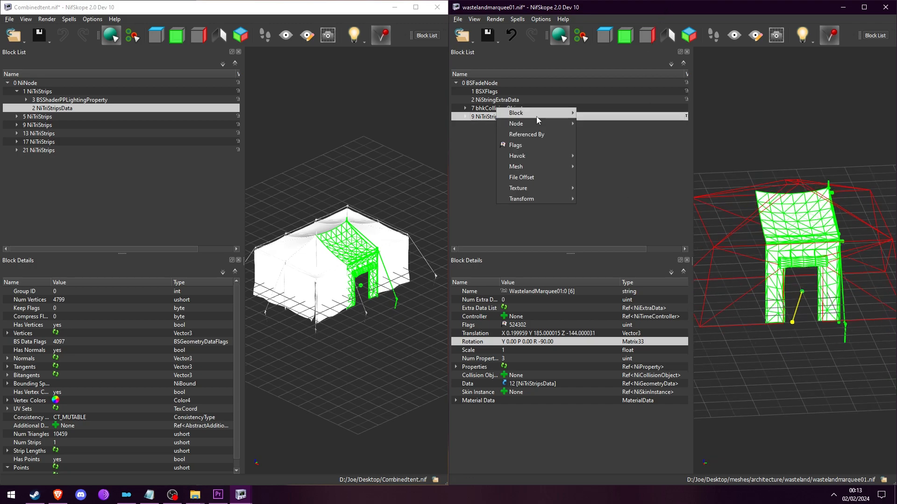
{"action": "mouse_move", "coordinate": [536, 114]}
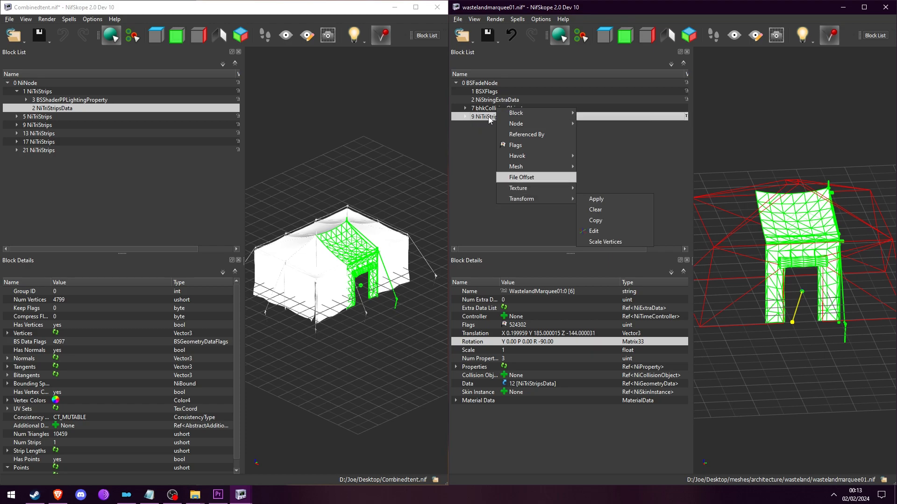
{"action": "left_click", "coordinate": [615, 225]}
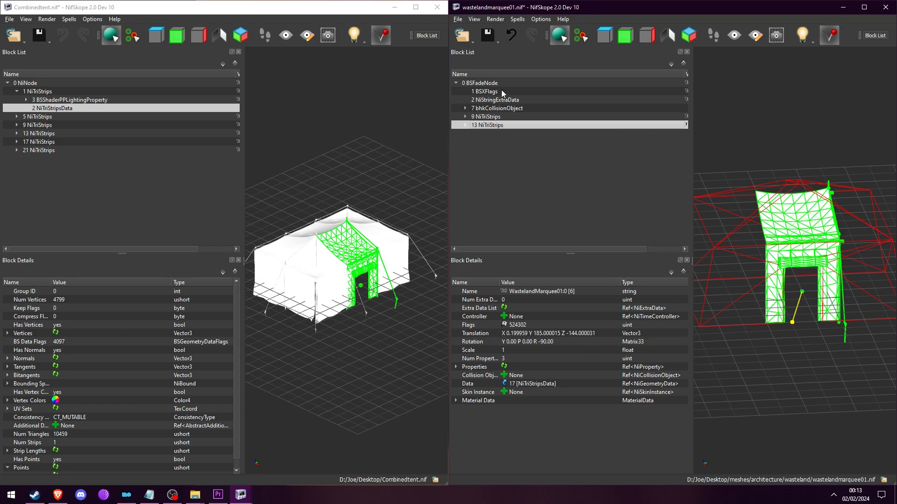
{"action": "right_click", "coordinate": [488, 114]}
{"action": "mouse_move", "coordinate": [567, 115]}
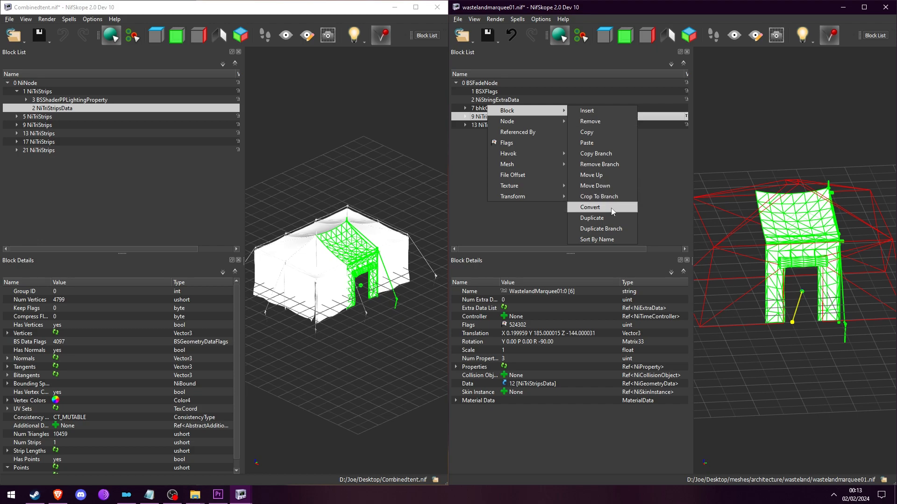
- Copy the NiTriStripsData of the second NiTriStrips in Combinedtent.nif and paste it over the first duplicated branch's NiTriStripsData in wastelandmarquee01.nif
{"action": "left_click", "coordinate": [18, 92]}
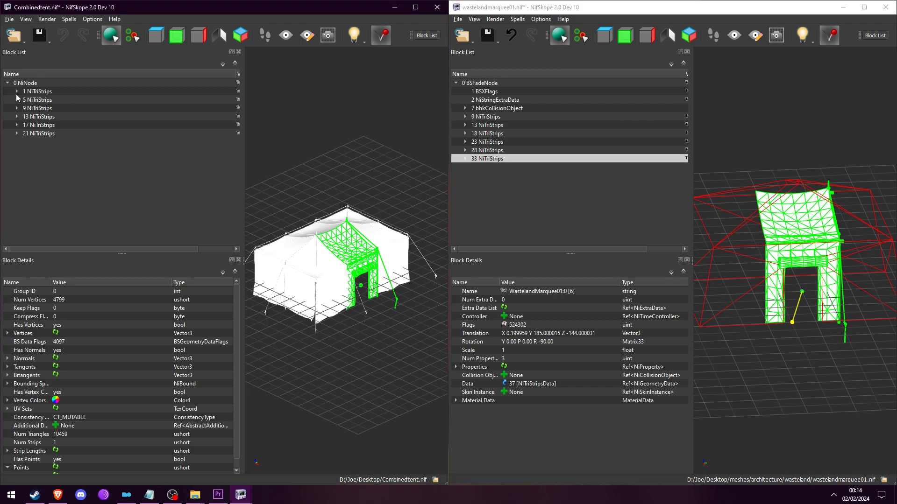
{"action": "left_click", "coordinate": [16, 99]}
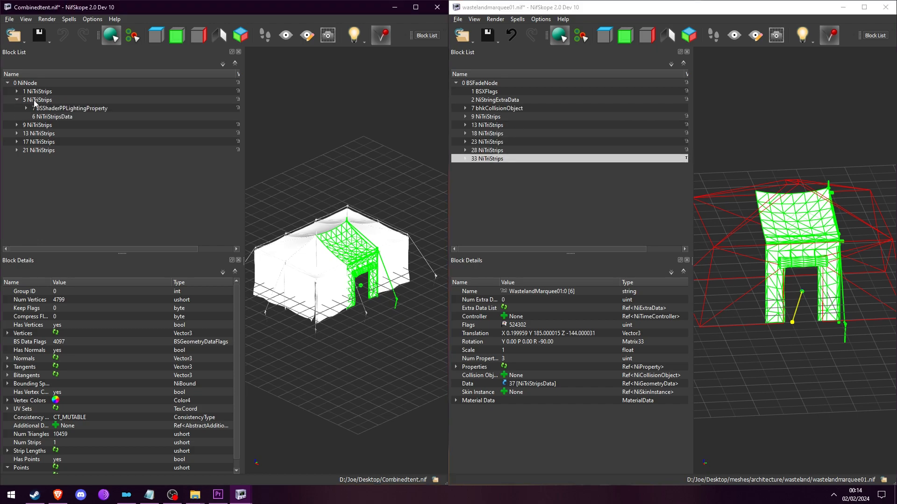
{"action": "left_click", "coordinate": [75, 115]}
{"action": "right_click", "coordinate": [76, 114]}
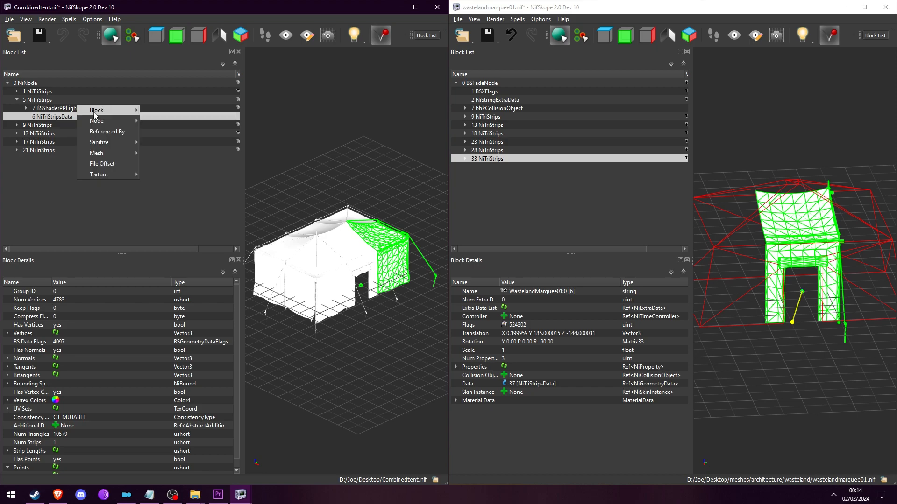
{"action": "mouse_move", "coordinate": [107, 110]}
{"action": "left_click", "coordinate": [175, 132]}
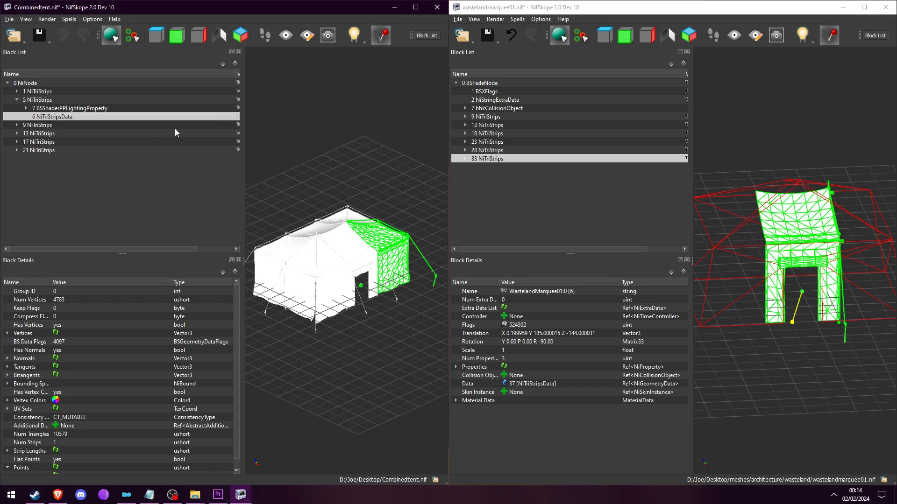
{"action": "left_click", "coordinate": [465, 124]}
{"action": "left_click", "coordinate": [508, 151]}
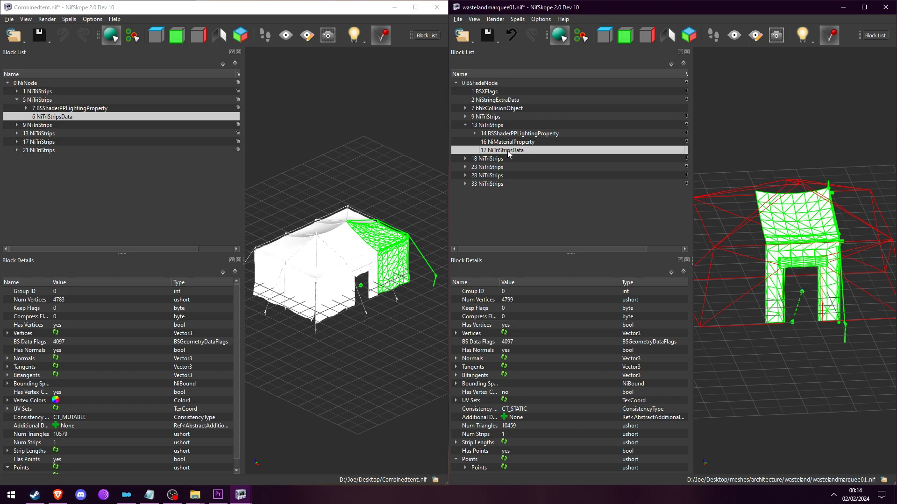
{"action": "right_click", "coordinate": [507, 150]}
{"action": "mouse_move", "coordinate": [528, 156]}
{"action": "left_click", "coordinate": [605, 190]}
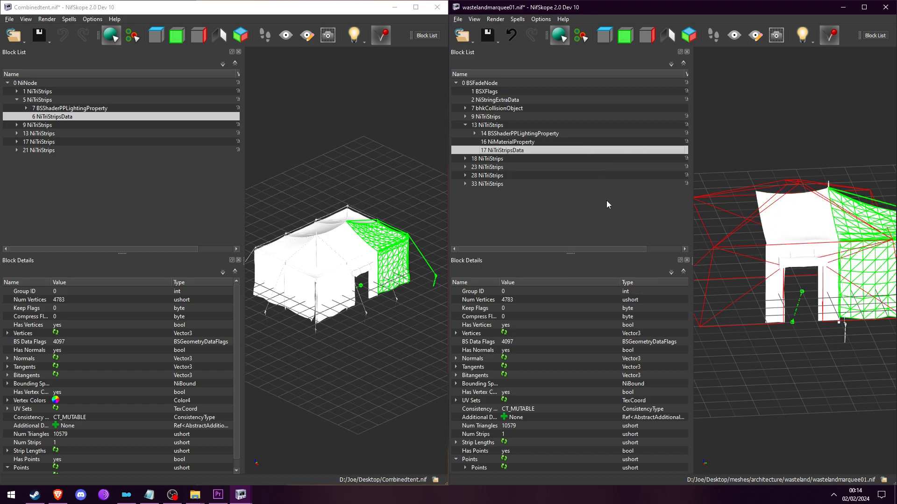
- On the pasted geometry in the first duplicated branch, set Consistency Flags to CT_STATIC and Has Vertex Colors to no
{"action": "double_click", "coordinate": [554, 409]}
{"action": "left_click", "coordinate": [615, 409]}
{"action": "left_click", "coordinate": [587, 419]}
{"action": "double_click", "coordinate": [587, 390]}
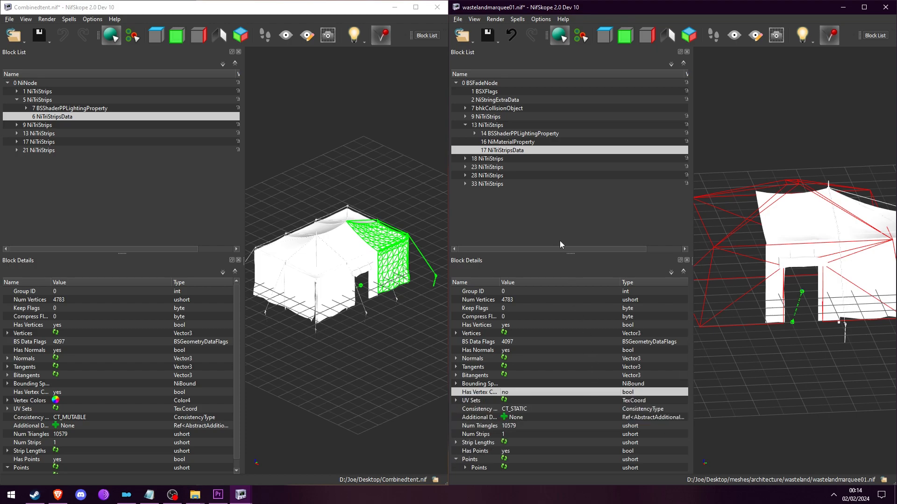
{"action": "left_click", "coordinate": [531, 134]}
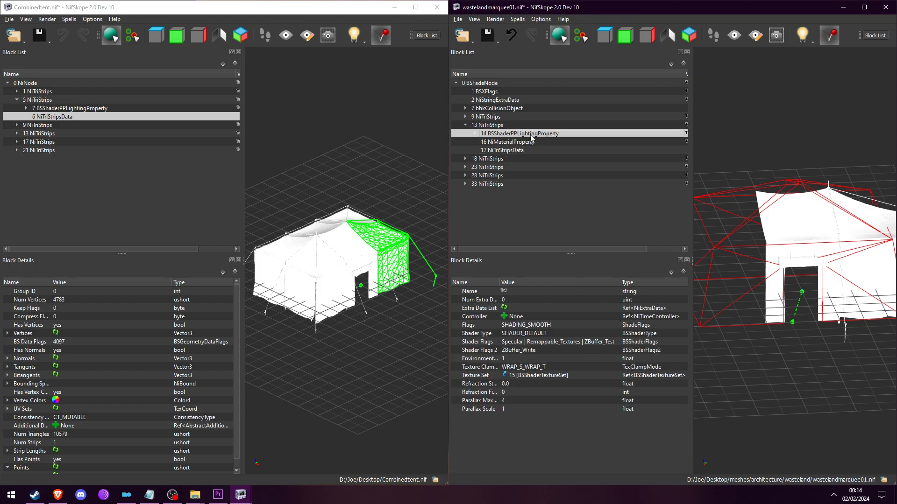
{"action": "left_click", "coordinate": [465, 125]}
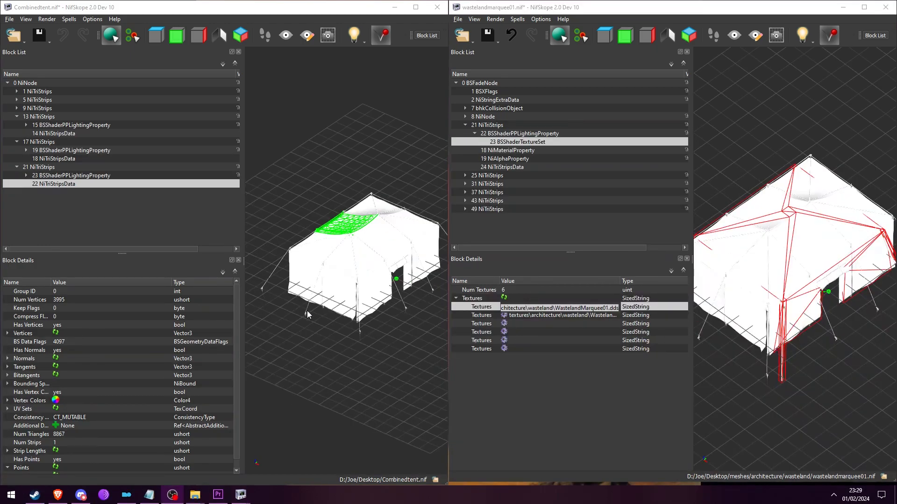
- Minimise both NIF windows, launch Adobe Photoshop 2020 and open tent_d.dds from the tentkit folder
{"action": "left_click", "coordinate": [394, 7]}
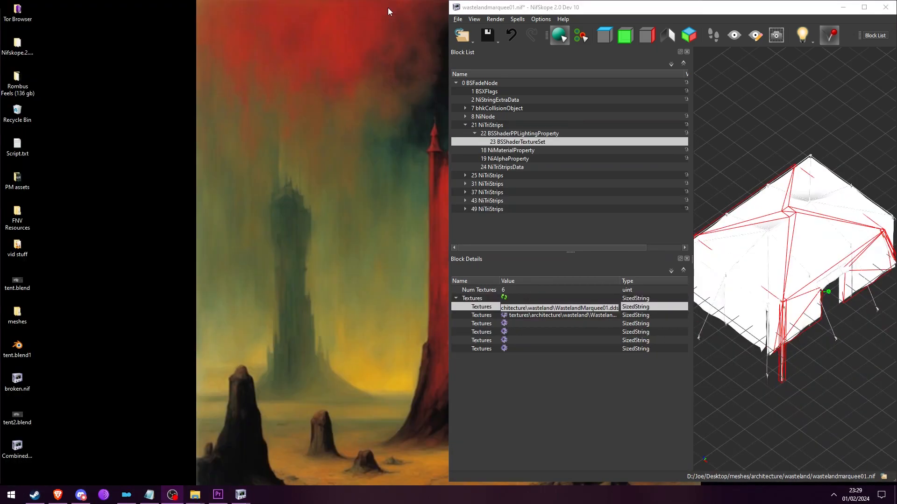
{"action": "left_click", "coordinate": [845, 7]}
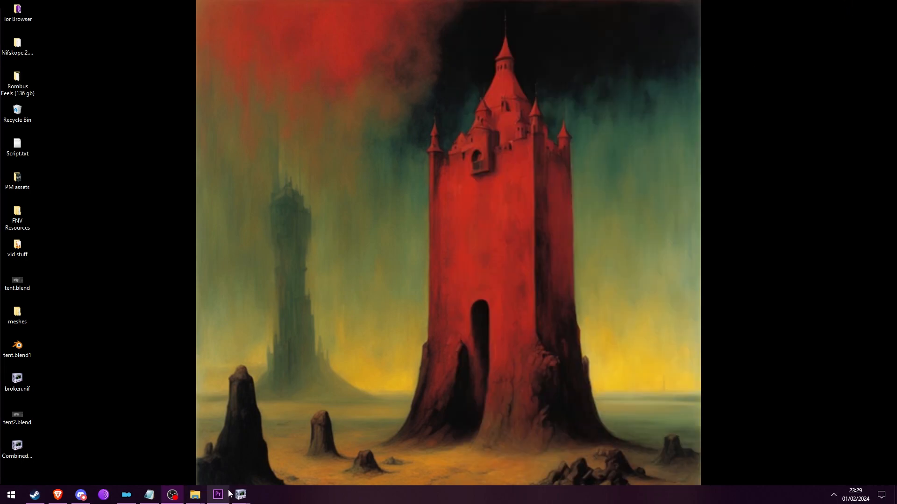
{"action": "left_click", "coordinate": [11, 495]}
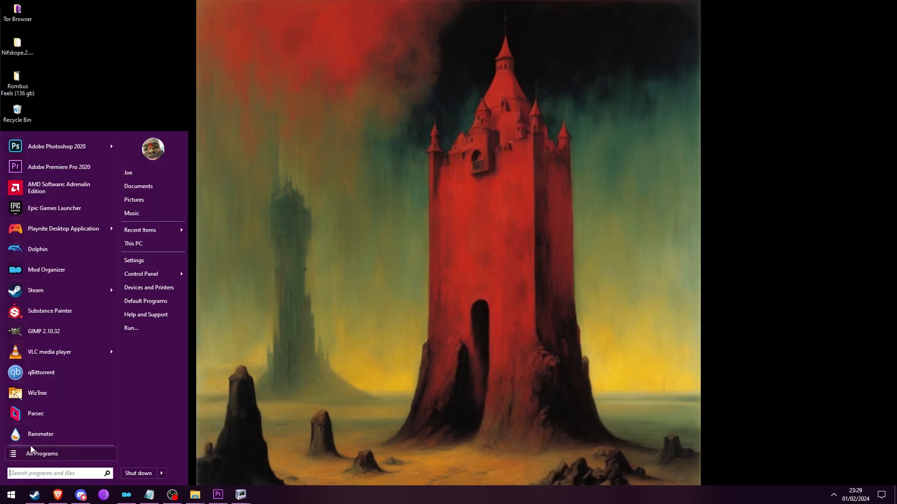
{"action": "left_click", "coordinate": [64, 146]}
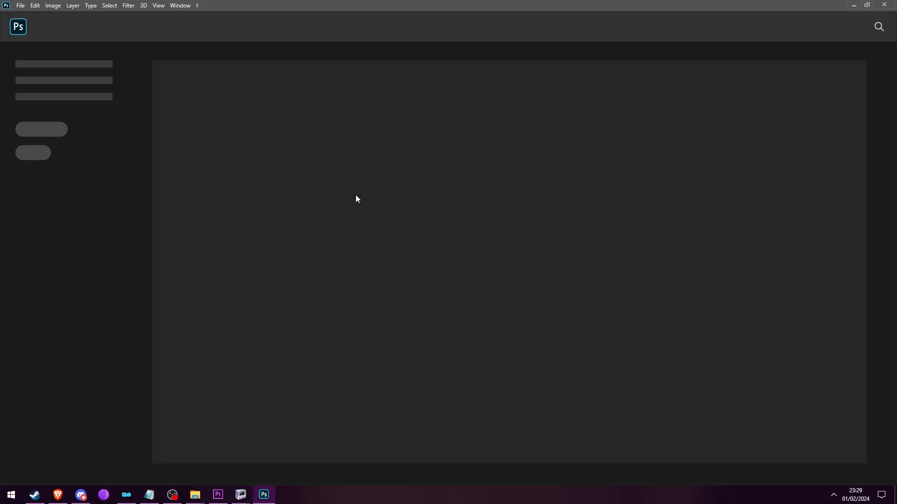
{"action": "mouse_move", "coordinate": [196, 495]}
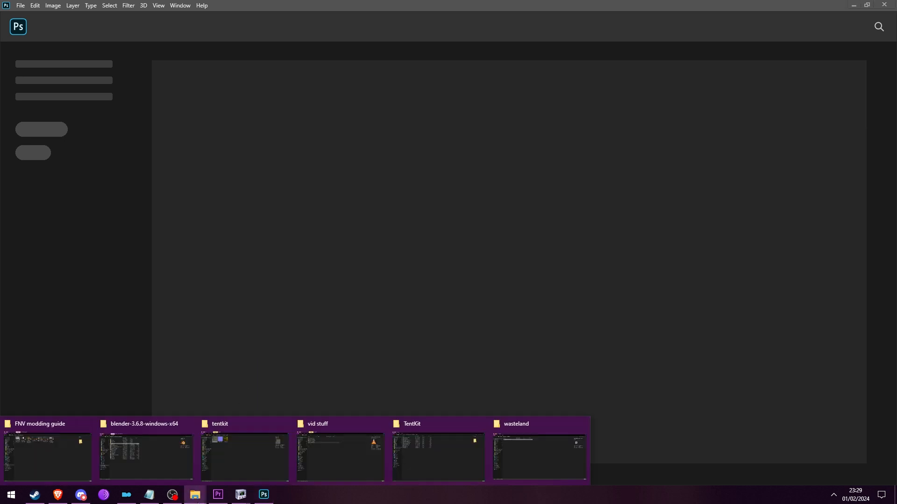
{"action": "left_click", "coordinate": [273, 459]}
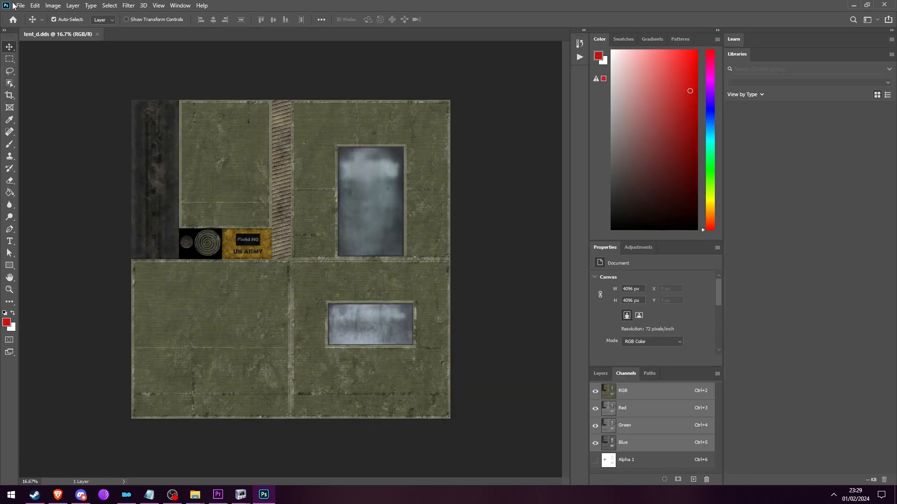
- Begin saving tent_d.dds under a new location and create a folder named Tent Mod on the Desktop
{"action": "left_click", "coordinate": [21, 5]}
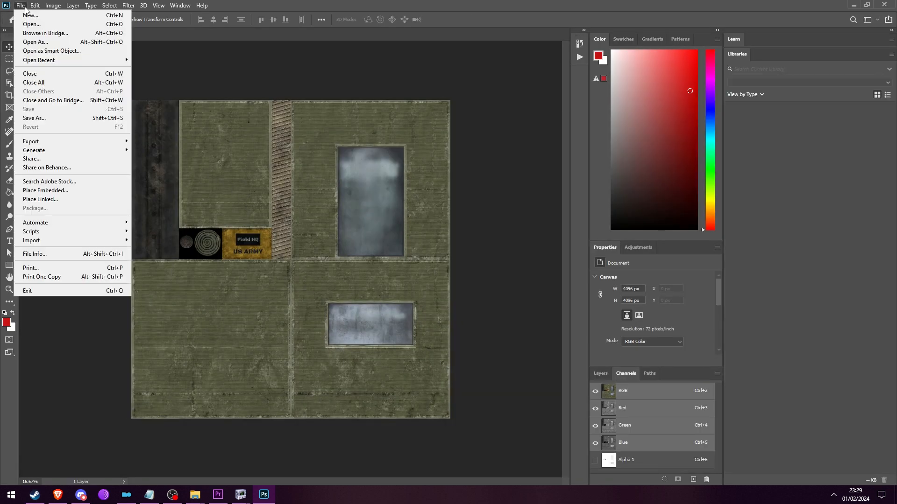
{"action": "left_click", "coordinate": [85, 122]}
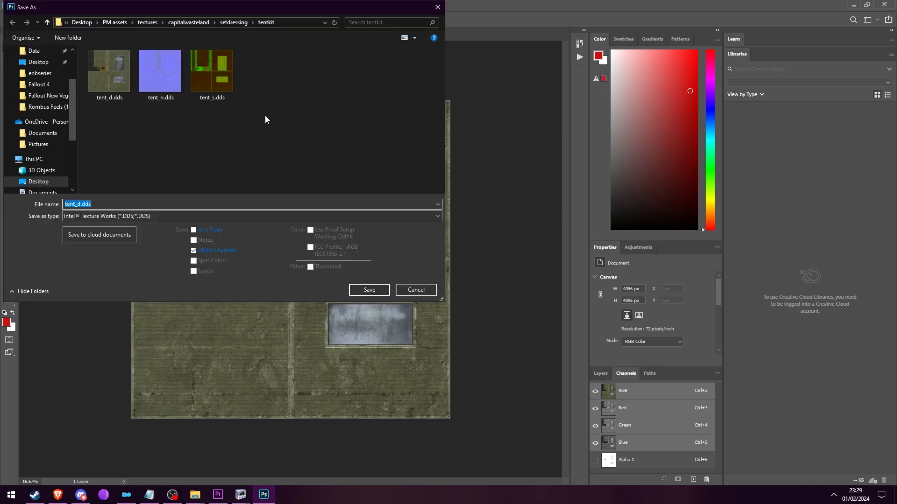
{"action": "left_click", "coordinate": [47, 62]}
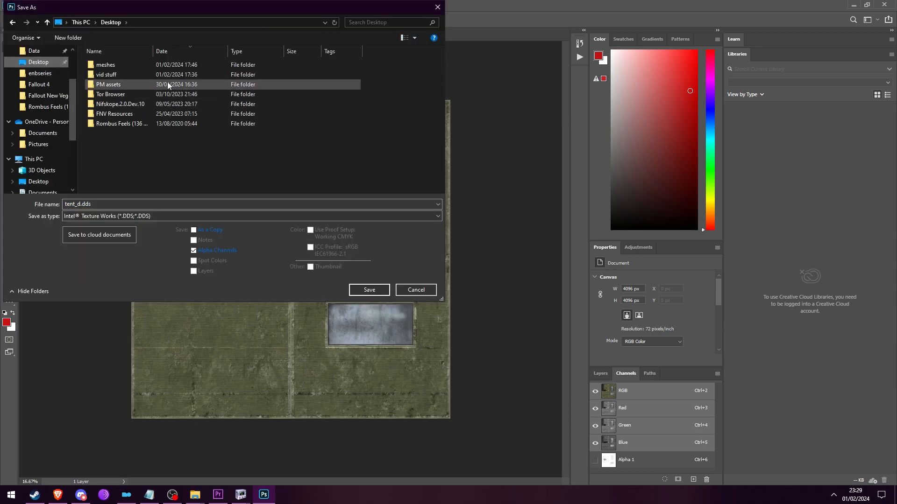
{"action": "right_click", "coordinate": [205, 154]}
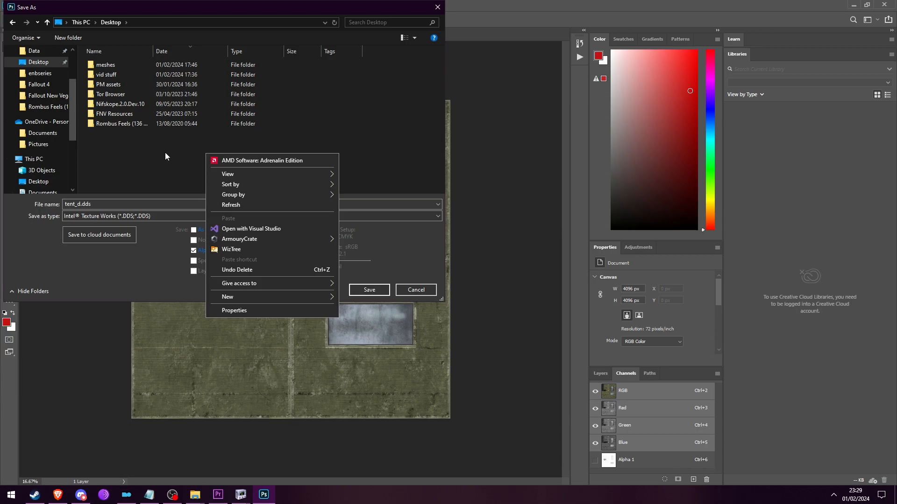
{"action": "mouse_move", "coordinate": [296, 297]}
{"action": "left_click", "coordinate": [360, 298]}
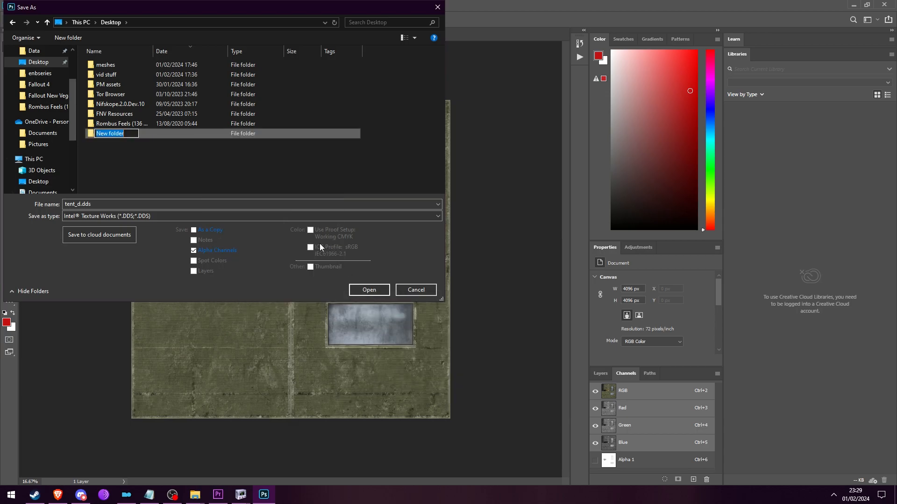
{"action": "type", "text": "Tent T"}
{"action": "type", "text": "e"}
{"action": "key", "text": "BackSpace"}
{"action": "key", "text": "BackSpace"}
{"action": "type", "text": "Mod"}
{"action": "left_click", "coordinate": [209, 134]}
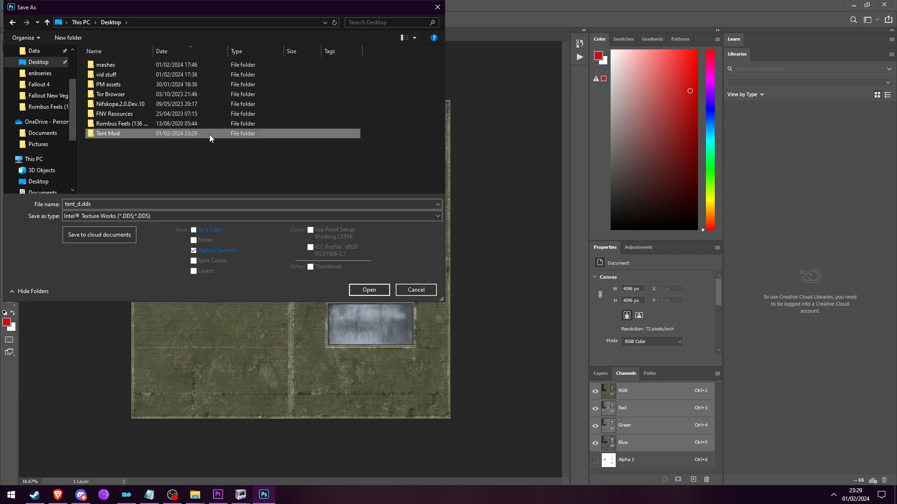
- Save tent_d.dds to the Desktop with the plain DDS (*.DDS) file type
{"action": "left_click", "coordinate": [228, 216]}
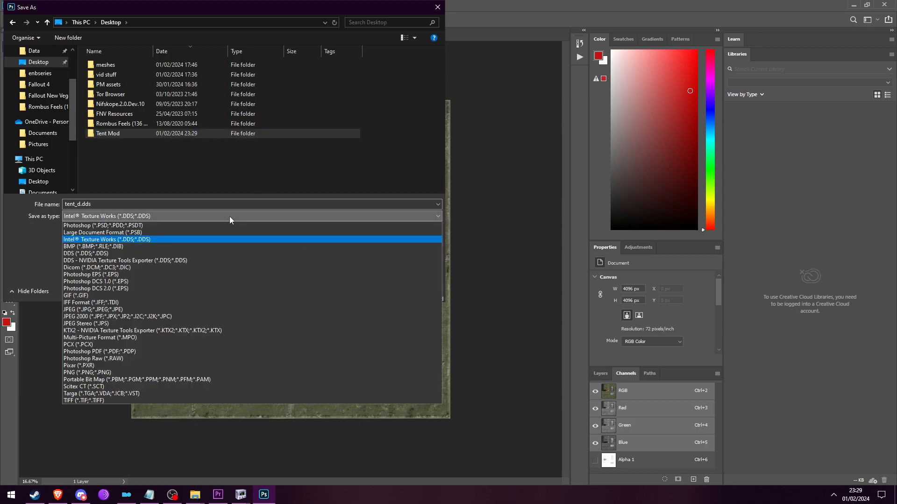
{"action": "left_click", "coordinate": [189, 254]}
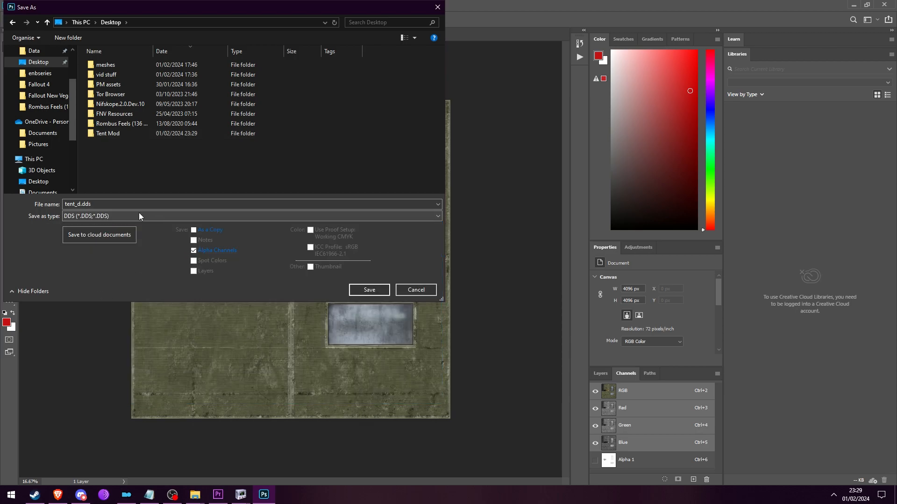
{"action": "left_click", "coordinate": [369, 289]}
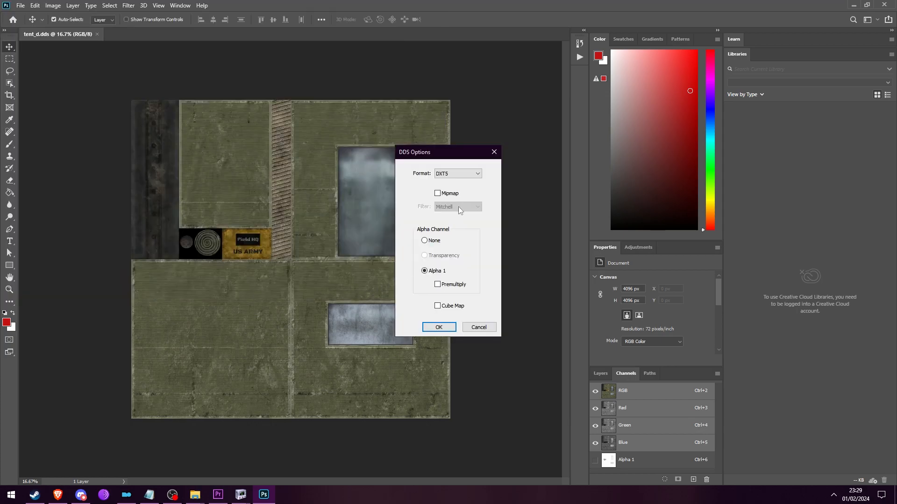
- Export tent_d.dds as DXT1 with mipmaps, the Kaiser filter and no alpha channel
{"action": "left_click", "coordinate": [458, 173]}
{"action": "left_click", "coordinate": [451, 180]}
{"action": "left_click", "coordinate": [444, 194]}
{"action": "left_click", "coordinate": [452, 207]}
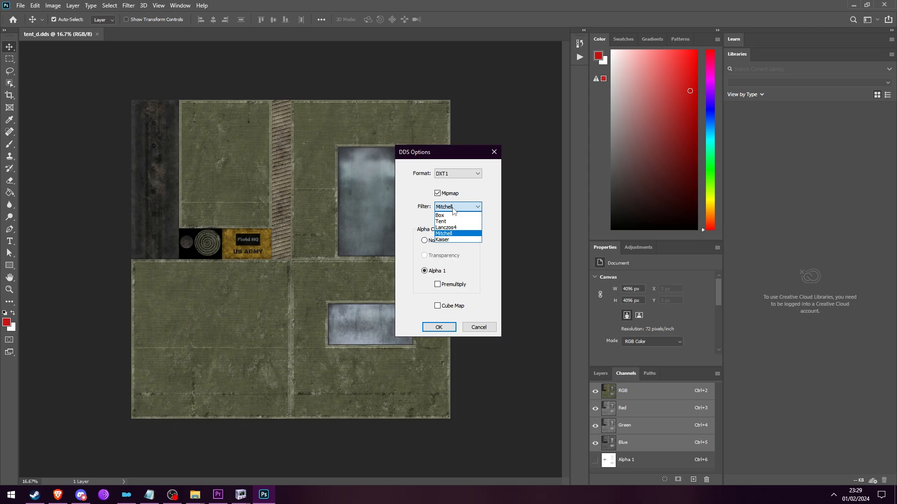
{"action": "left_click", "coordinate": [445, 240]}
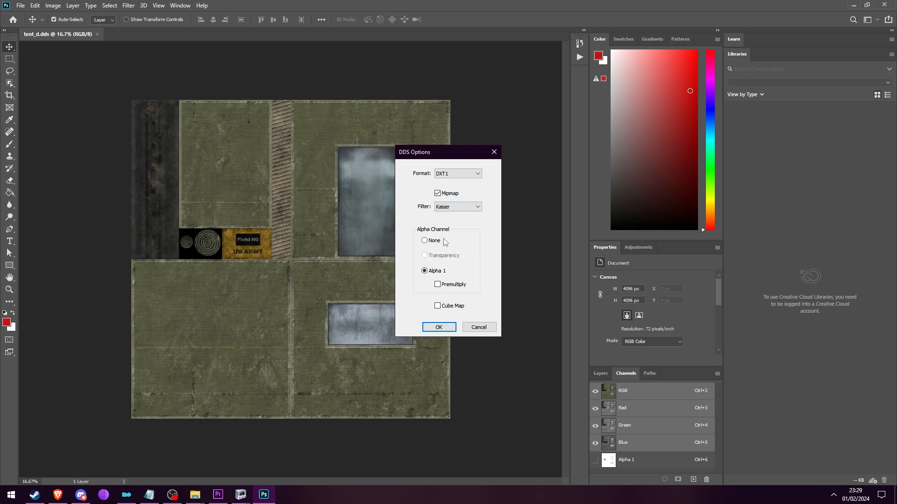
{"action": "left_click", "coordinate": [455, 211]}
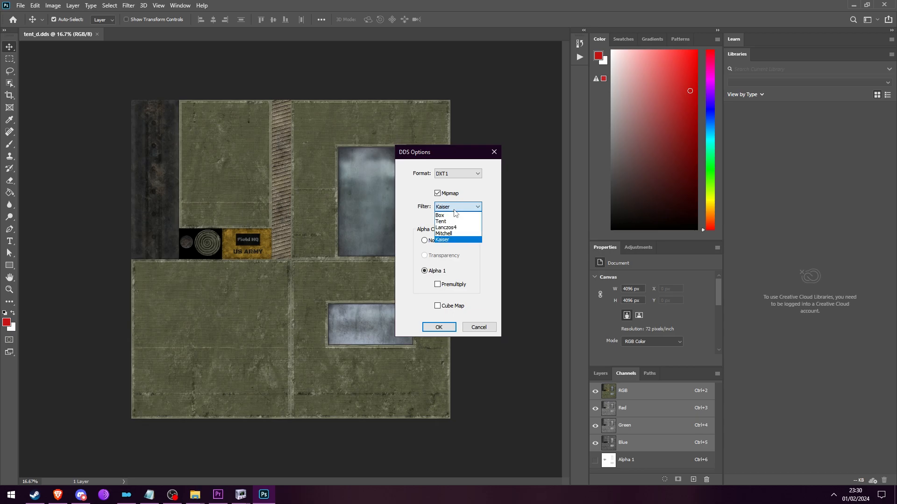
{"action": "left_click", "coordinate": [454, 209]}
{"action": "left_click", "coordinate": [455, 210]}
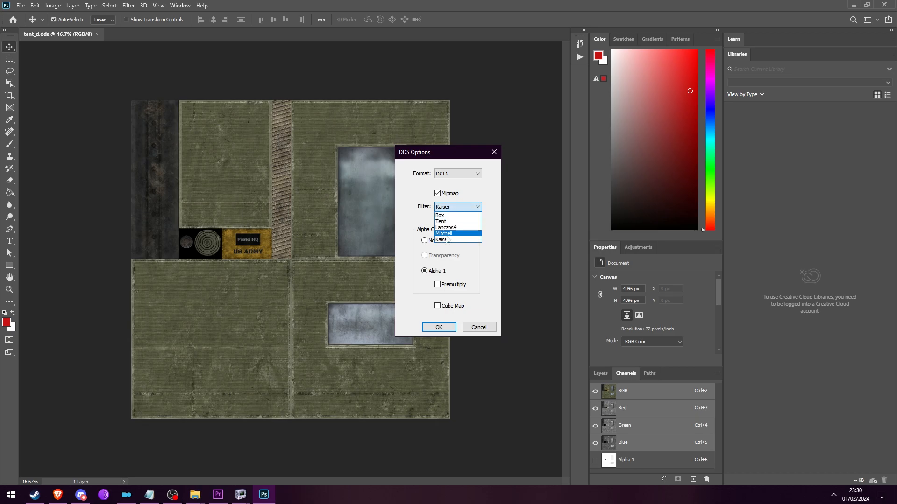
{"action": "left_click", "coordinate": [445, 240]}
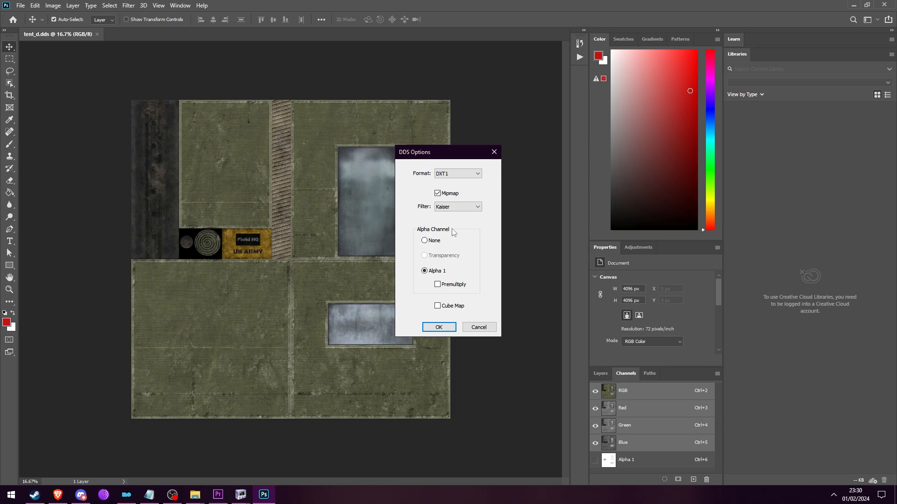
{"action": "left_click", "coordinate": [424, 240]}
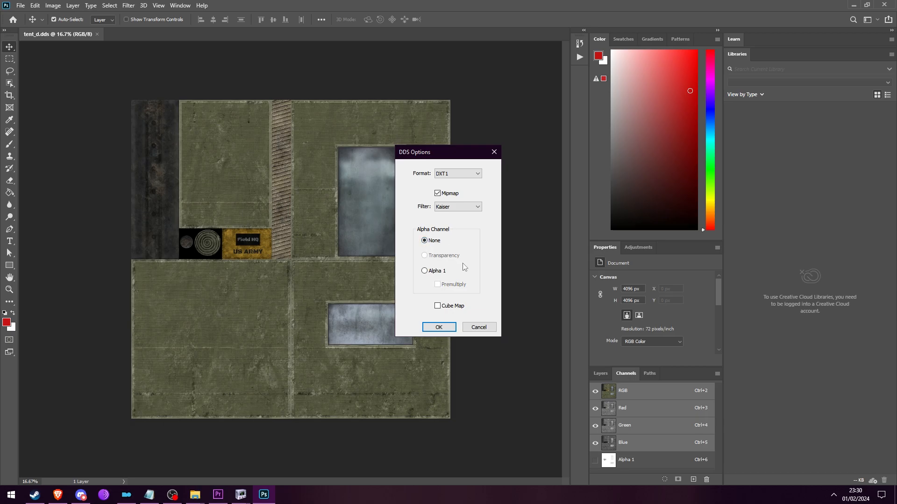
{"action": "left_click", "coordinate": [439, 327]}
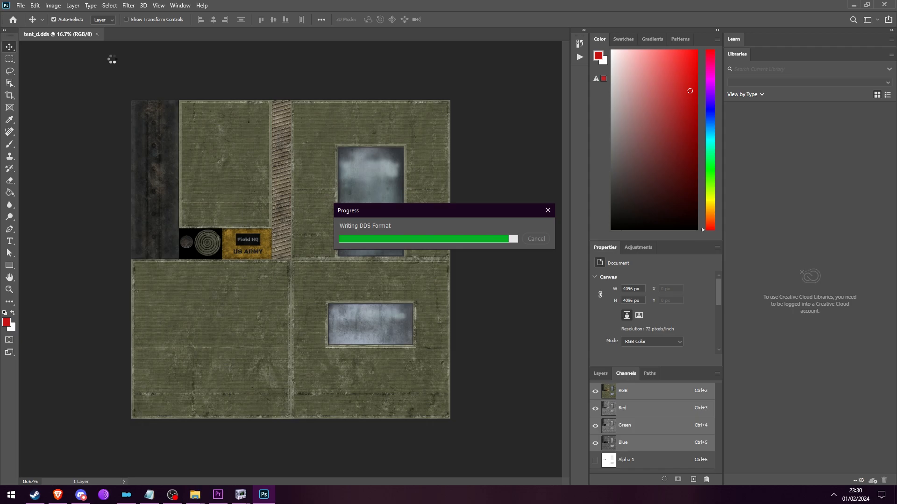
- Close tent_d.dds and open the normal map tent_n.dds from the tentkit folder in Photoshop
{"action": "left_click", "coordinate": [98, 34]}
{"action": "mouse_move", "coordinate": [195, 495]}
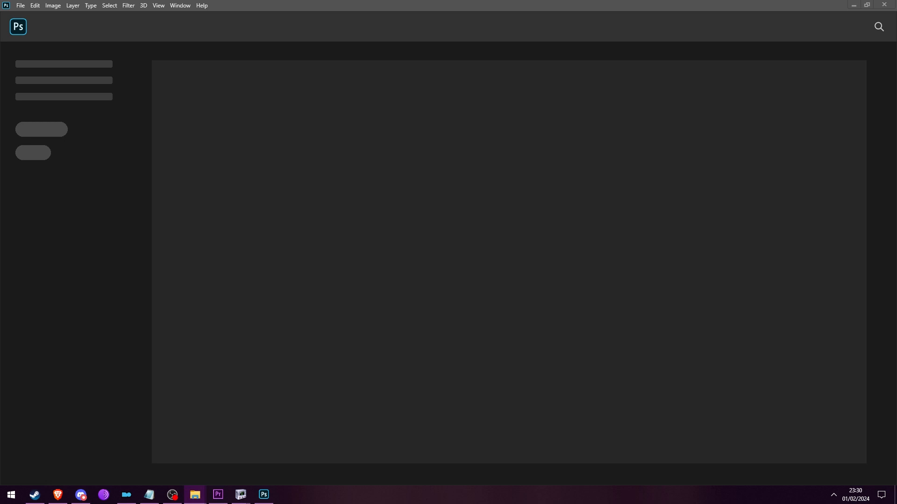
{"action": "left_click_drag", "start_coordinate": [173, 234], "coordinate": [300, 223]}
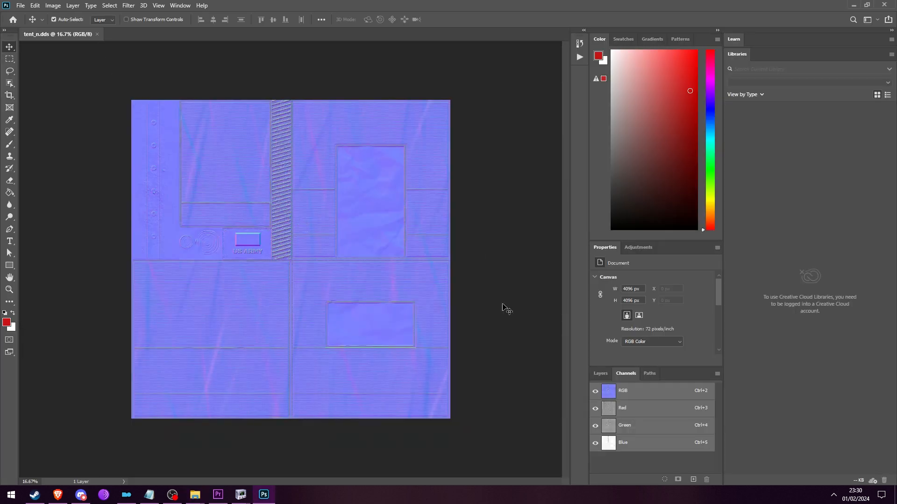
- Save tent_n.dds with the plain DDS (*.DDS) file type into the Tent Mod folder on the Desktop
{"action": "left_click", "coordinate": [21, 6]}
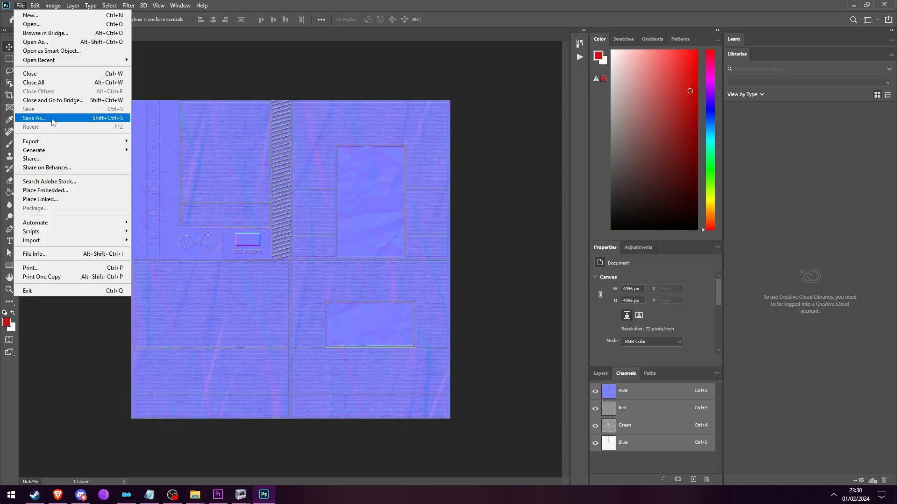
{"action": "left_click", "coordinate": [52, 122]}
{"action": "left_click", "coordinate": [118, 216]}
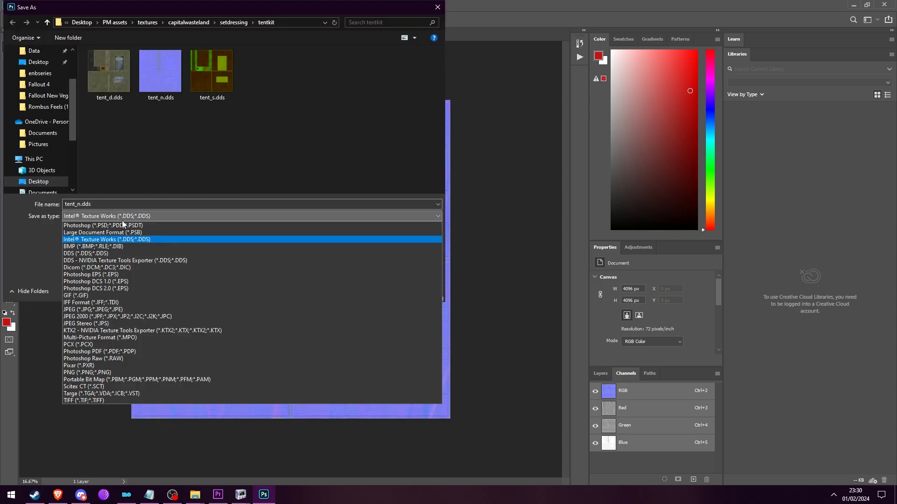
{"action": "left_click", "coordinate": [116, 252]}
{"action": "left_click", "coordinate": [38, 61]}
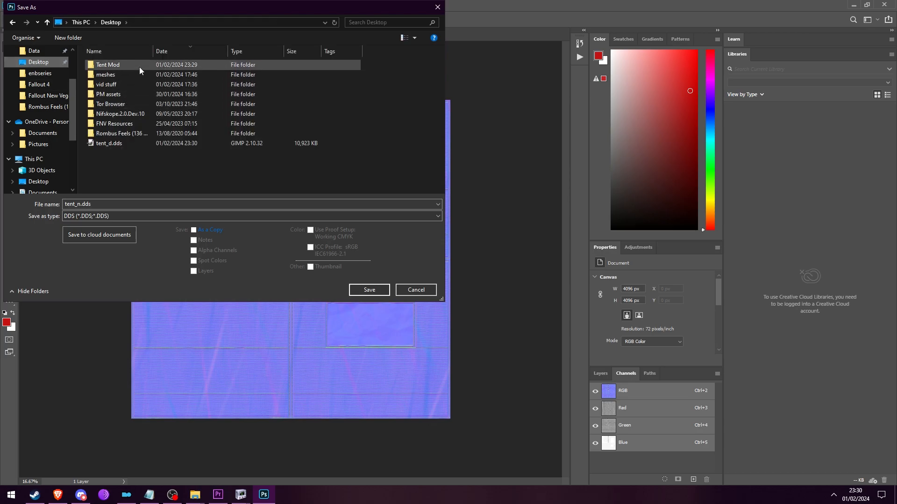
{"action": "double_click", "coordinate": [139, 66]}
{"action": "left_click", "coordinate": [363, 289]}
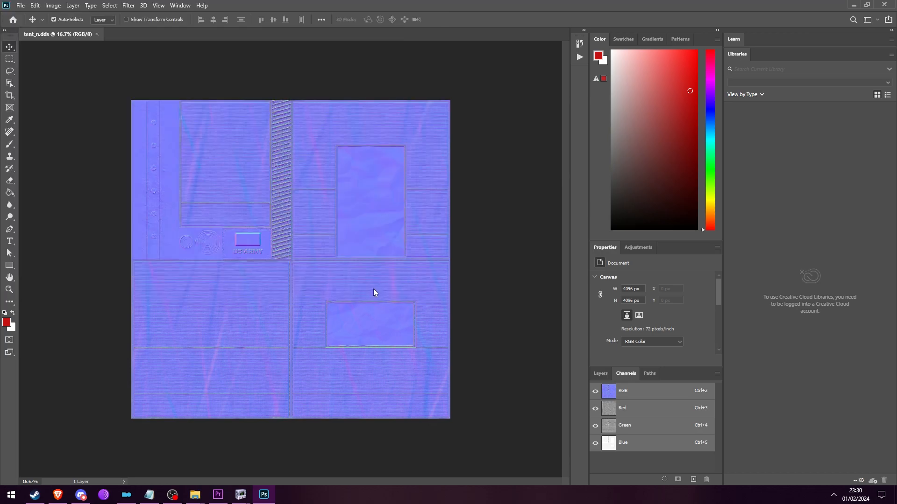
- Export tent_n.dds in DXT5 format with the current mipmap and filter options, and close Photoshop
{"action": "left_click", "coordinate": [451, 174]}
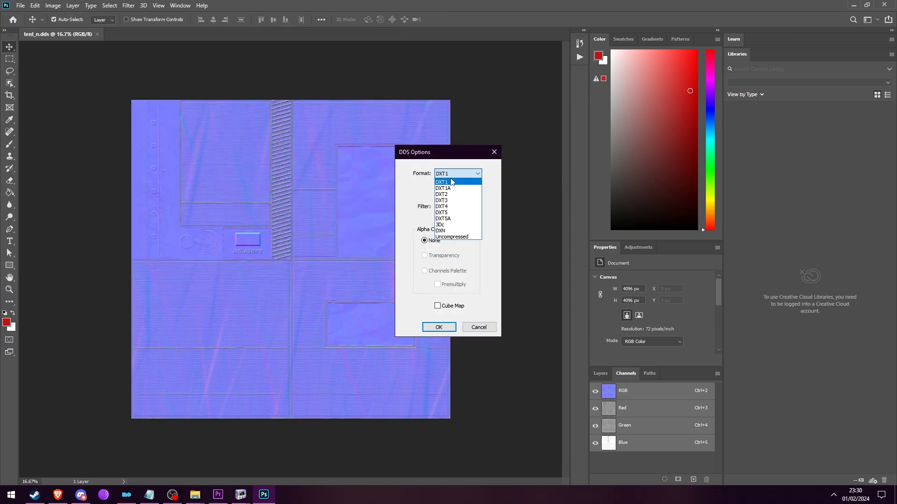
{"action": "left_click", "coordinate": [442, 212]}
{"action": "left_click", "coordinate": [458, 176]}
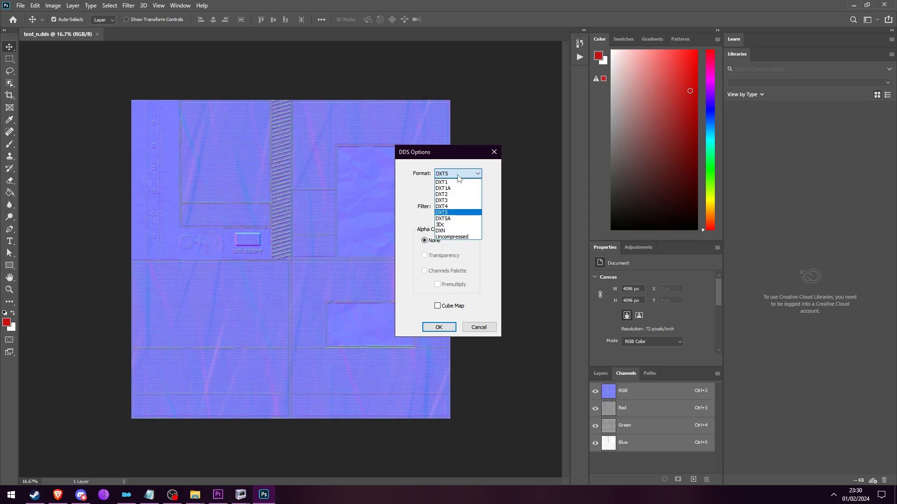
{"action": "left_click", "coordinate": [458, 176]}
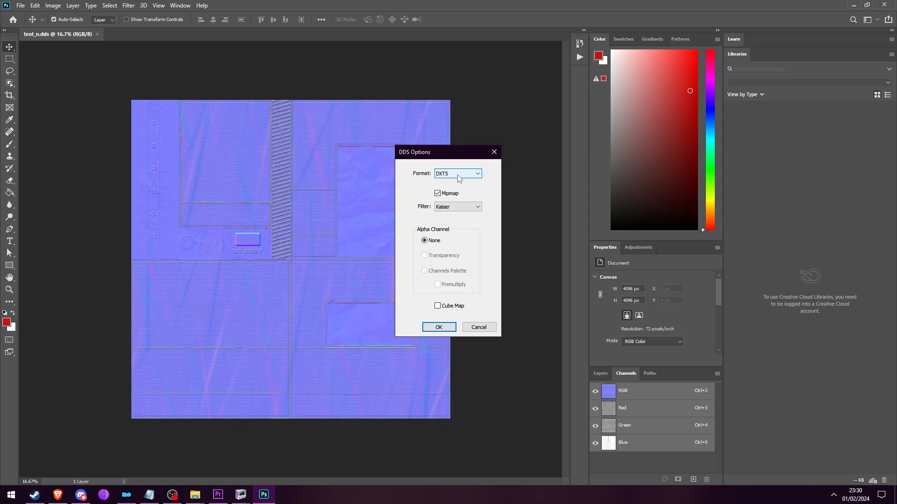
{"action": "left_click", "coordinate": [439, 327]}
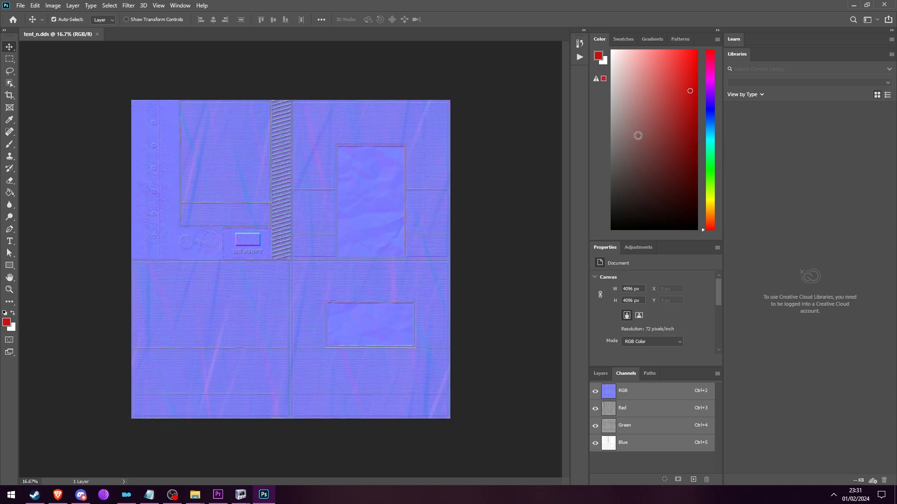
{"action": "left_click", "coordinate": [883, 6]}
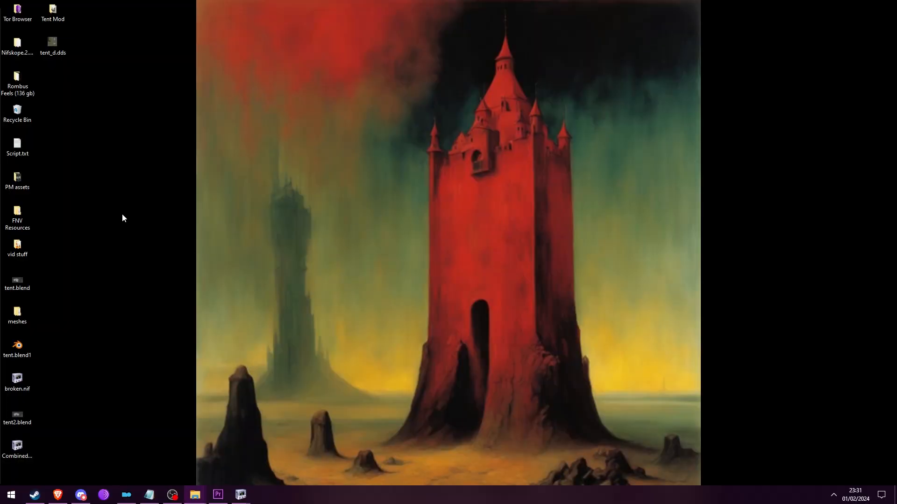
- Open the Tent Mod folder, move tent_d.dds from the Desktop into it and minimise the folder window
{"action": "double_click", "coordinate": [53, 11]}
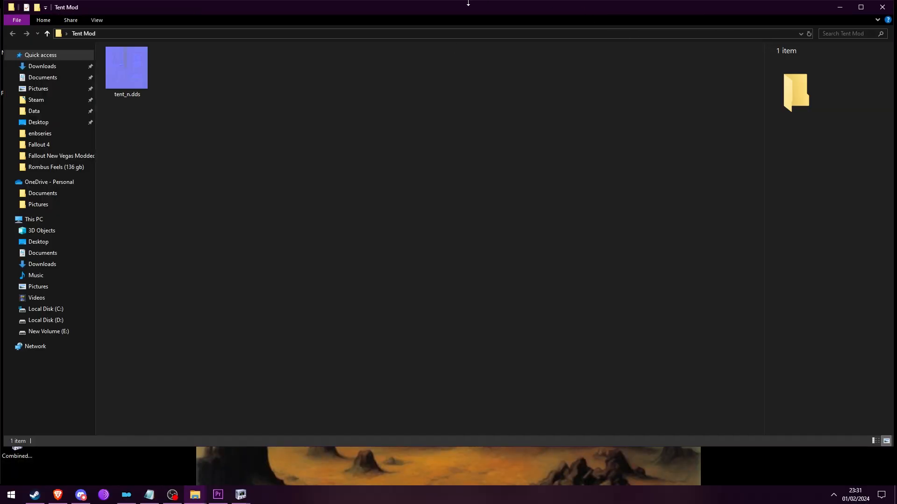
{"action": "left_click_drag", "start_coordinate": [468, 3], "coordinate": [601, 32]}
{"action": "left_click_drag", "start_coordinate": [52, 44], "coordinate": [441, 164]}
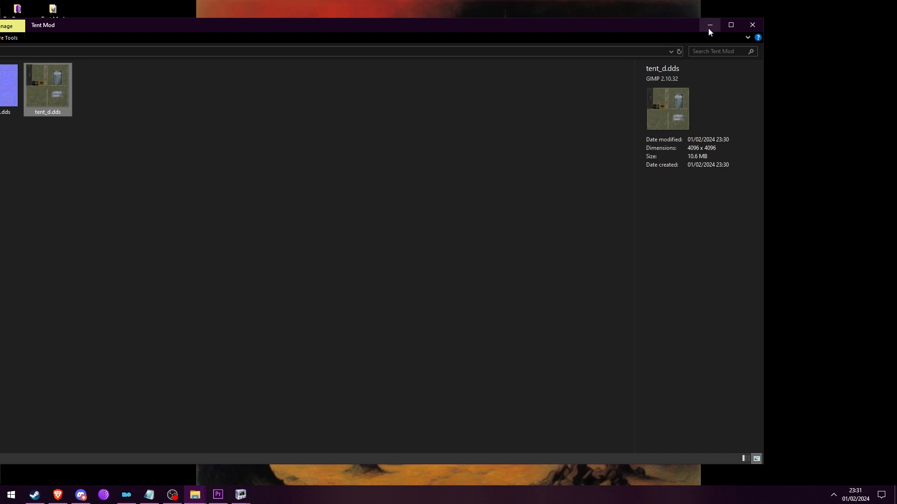
{"action": "left_click", "coordinate": [708, 28]}
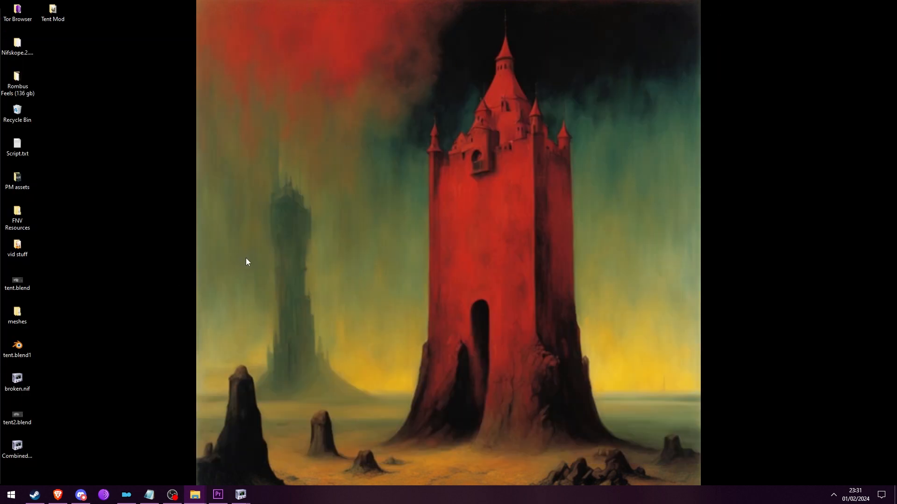
- Bring back the wastelandmarquee01.nif window in NifSkope and place the reopened Tent Mod folder beside it
{"action": "mouse_move", "coordinate": [241, 494]}
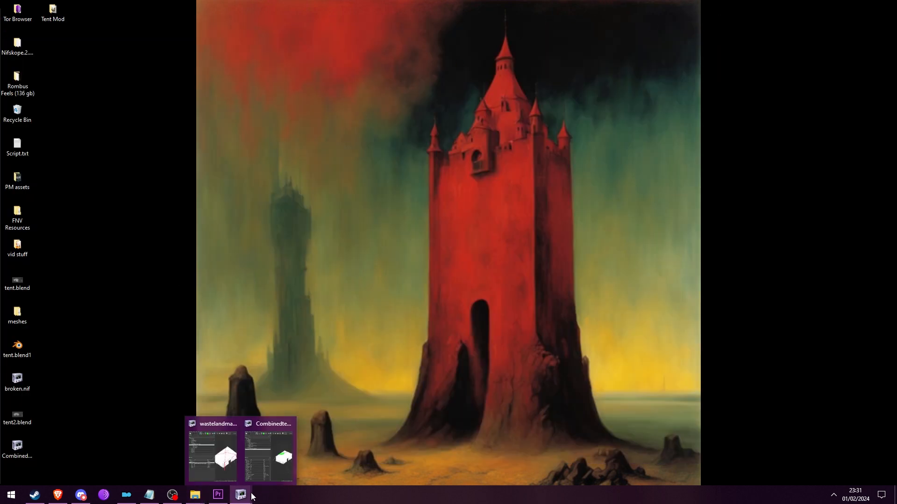
{"action": "left_click", "coordinate": [229, 475]}
{"action": "left_click", "coordinate": [345, 236]}
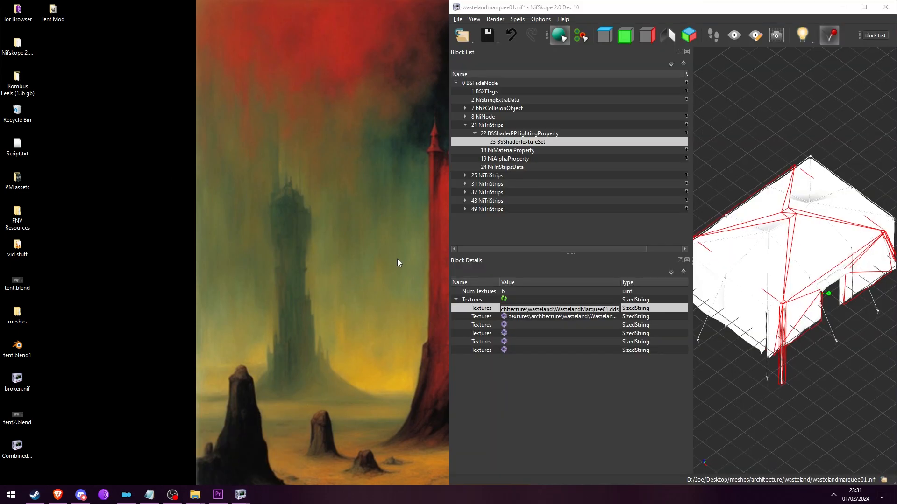
{"action": "double_click", "coordinate": [53, 10]}
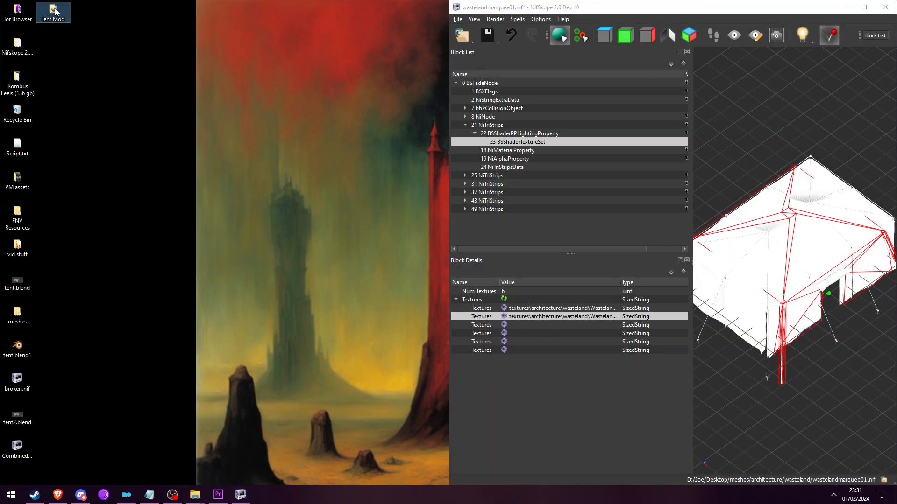
{"action": "left_click_drag", "start_coordinate": [382, 27], "coordinate": [395, 77]}
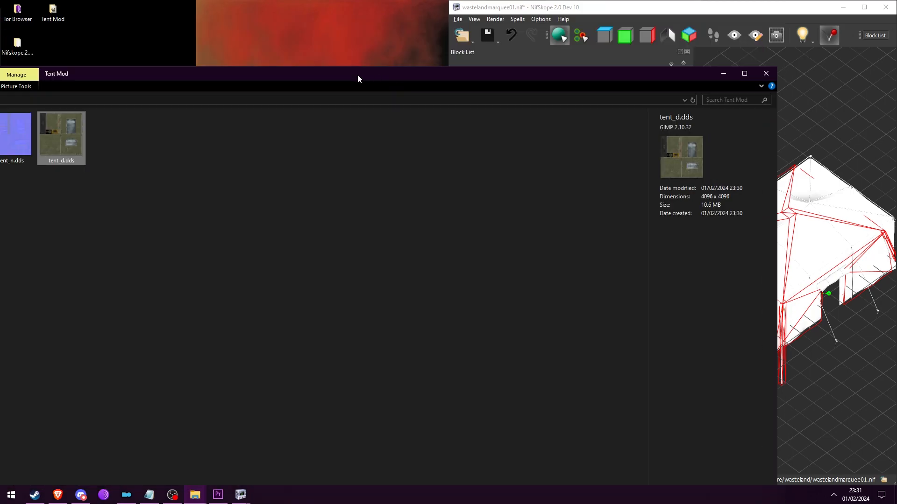
{"action": "left_click_drag", "start_coordinate": [261, 78], "coordinate": [1, 110]}
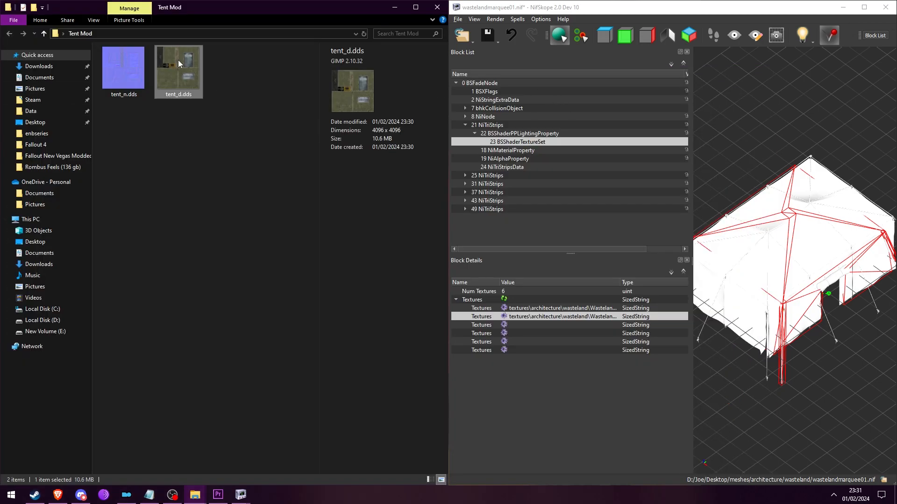
- Create a folder named textures inside the Tent Mod folder
{"action": "right_click", "coordinate": [138, 150]}
{"action": "mouse_move", "coordinate": [255, 305]}
{"action": "left_click", "coordinate": [288, 304]}
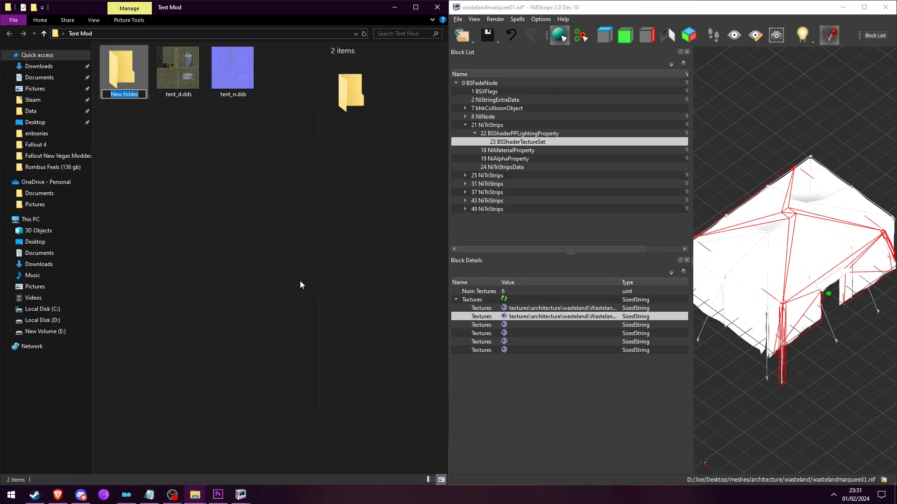
{"action": "type", "text": "text"}
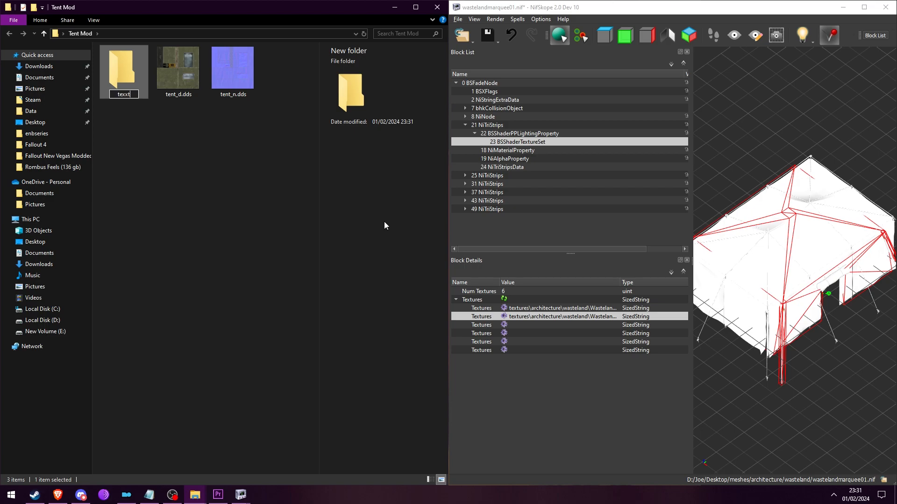
{"action": "key", "text": "BackSpace"}
{"action": "type", "text": "tures"}
{"action": "key", "text": "Return"}
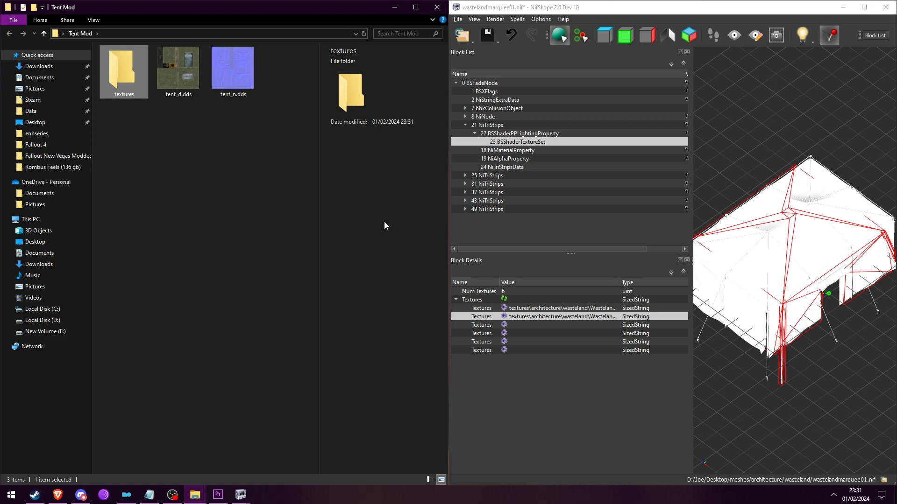
- Move tent_d.dds and tent_n.dds into the textures folder
{"action": "left_click_drag", "start_coordinate": [168, 123], "coordinate": [115, 74]}
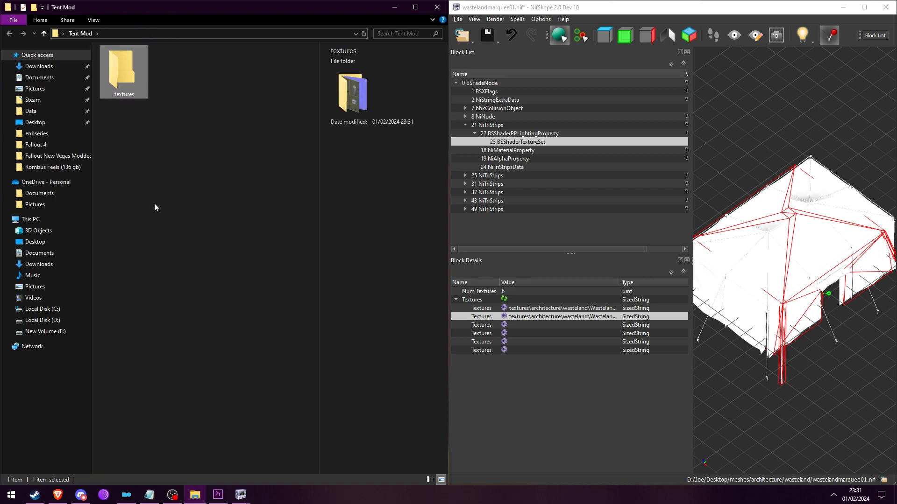
{"action": "right_click", "coordinate": [154, 203]}
{"action": "left_click", "coordinate": [140, 163]}
- Create a folder named architecture inside the textures folder of the Tent Mod
{"action": "double_click", "coordinate": [118, 79]}
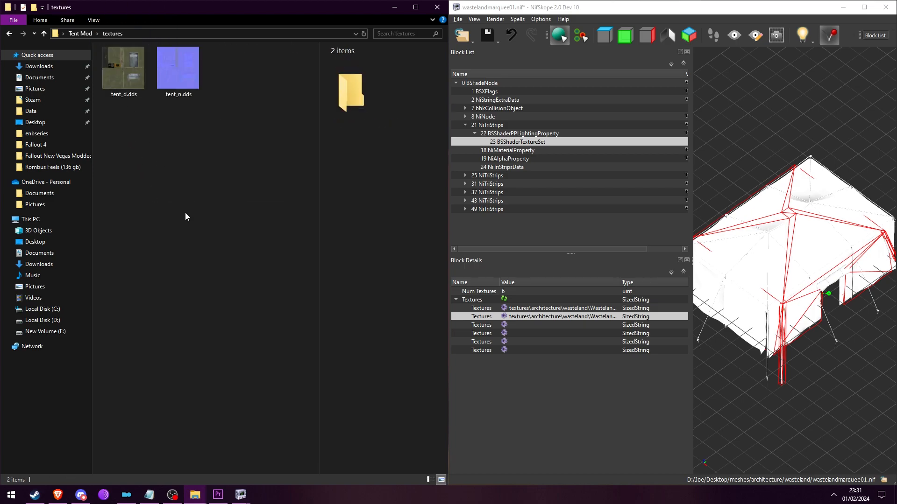
{"action": "right_click", "coordinate": [184, 212]}
{"action": "mouse_move", "coordinate": [279, 369]}
{"action": "left_click", "coordinate": [332, 370]}
{"action": "type", "text": "architecture"}
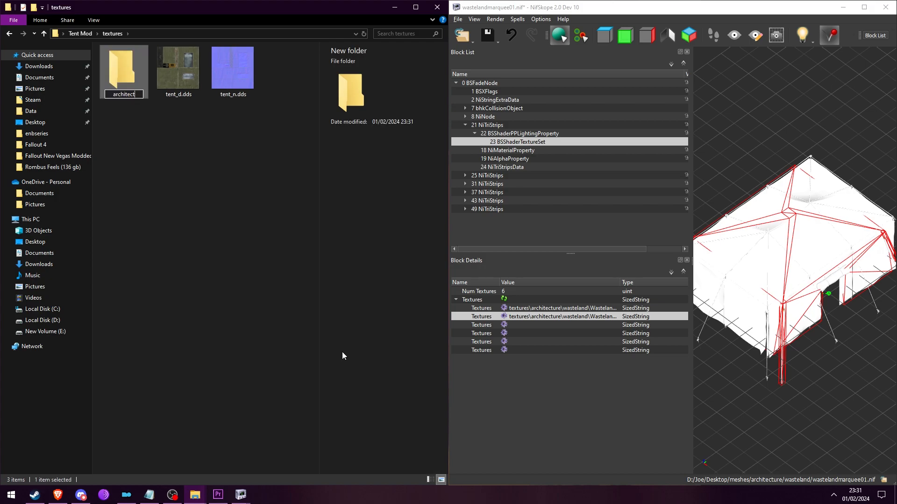
{"action": "key", "text": "Return"}
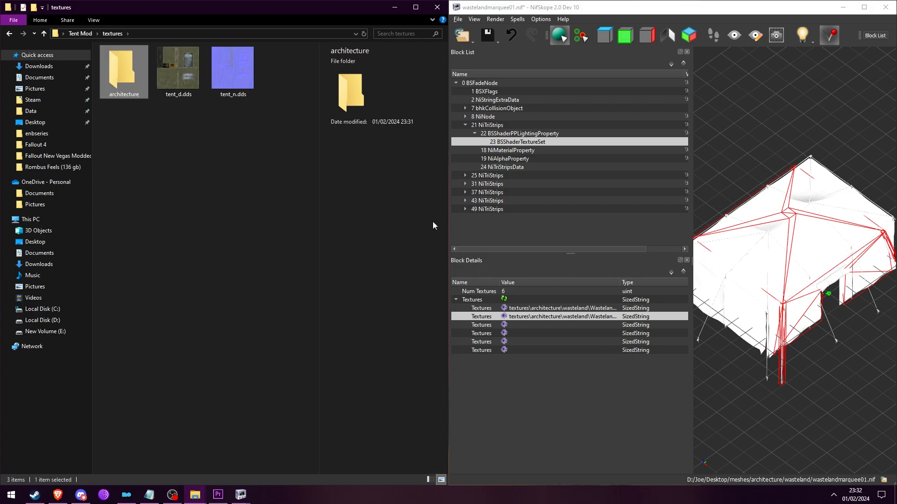
- Move tent_n.dds and tent_d.dds from the textures folder into its architecture subfolder
{"action": "double_click", "coordinate": [116, 86]}
{"action": "key", "text": "alt+Left"}
{"action": "left_click", "coordinate": [238, 77]}
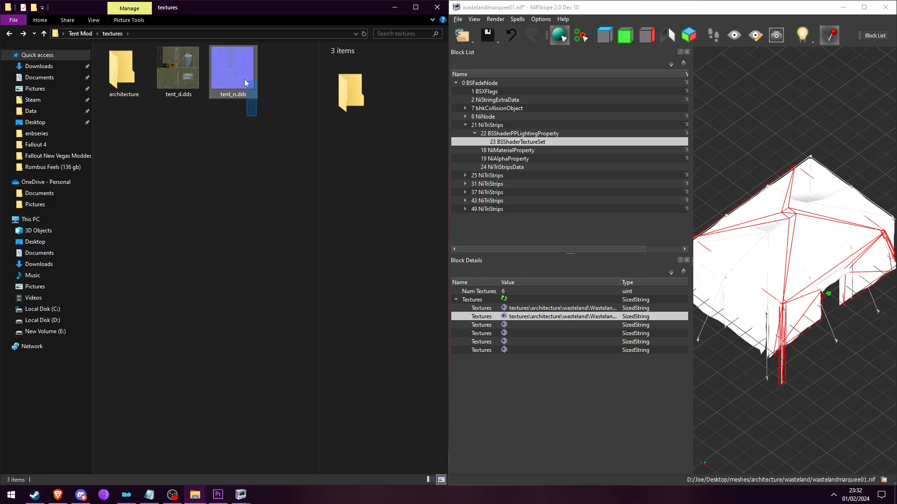
{"action": "left_click", "coordinate": [189, 69], "text": "ctrl"}
{"action": "left_click_drag", "start_coordinate": [189, 70], "coordinate": [124, 78]}
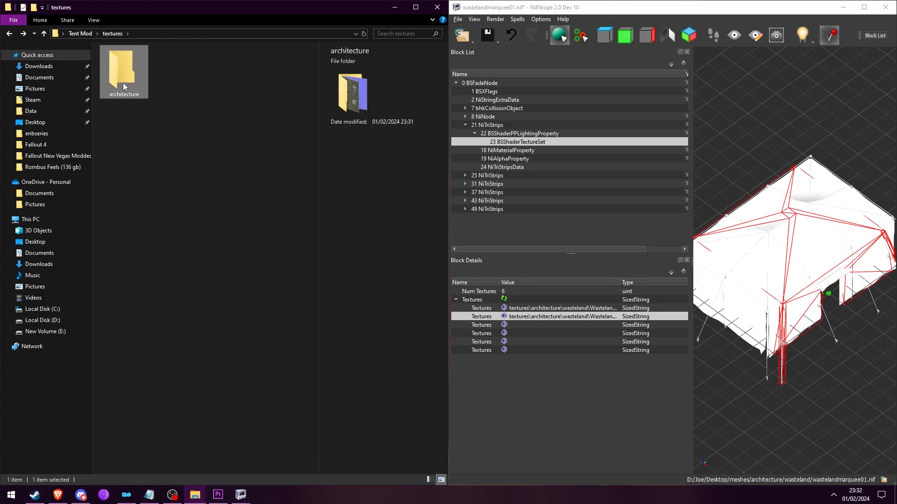
- Create a folder named wasteland inside textures\architecture
{"action": "double_click", "coordinate": [125, 89]}
{"action": "right_click", "coordinate": [152, 229]}
{"action": "mouse_move", "coordinate": [258, 387]}
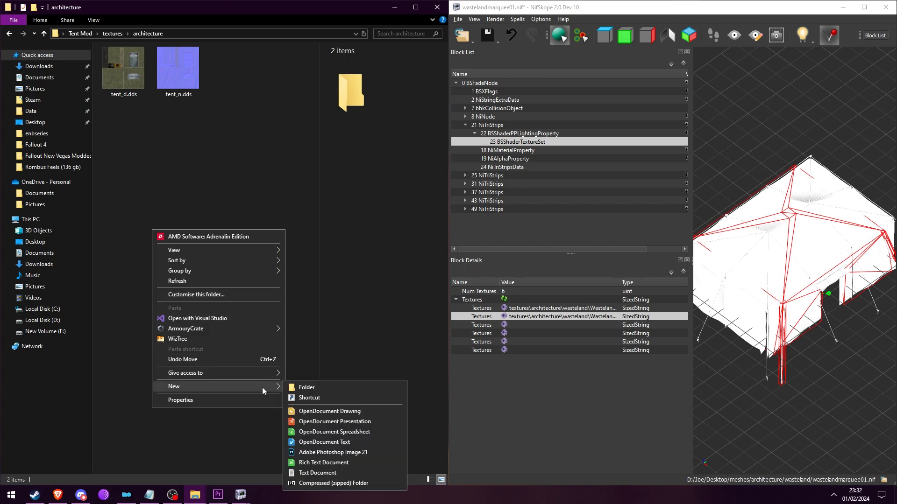
{"action": "left_click", "coordinate": [297, 388]}
{"action": "type", "text": "wasteland"}
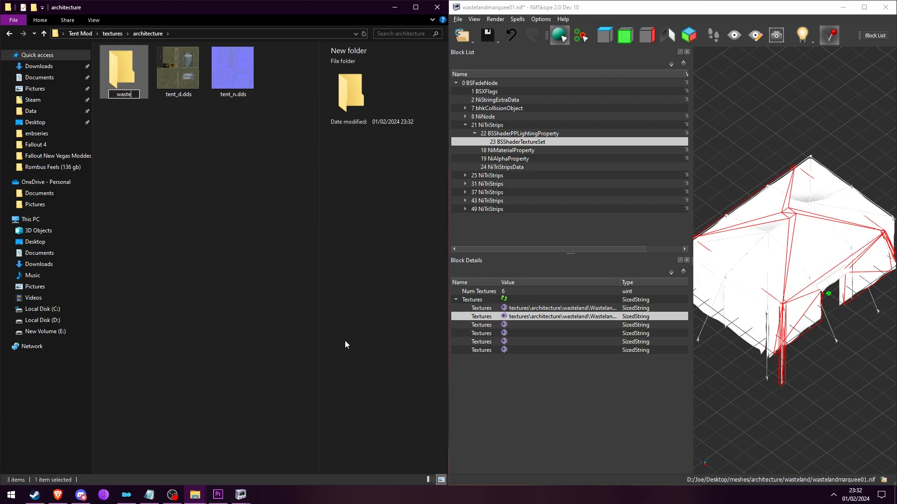
{"action": "key", "text": "Return"}
- Move both tent texture files from the architecture folder into the wasteland folder and open that folder
{"action": "left_click_drag", "start_coordinate": [265, 197], "coordinate": [191, 77]}
{"action": "left_click_drag", "start_coordinate": [186, 70], "coordinate": [124, 88]}
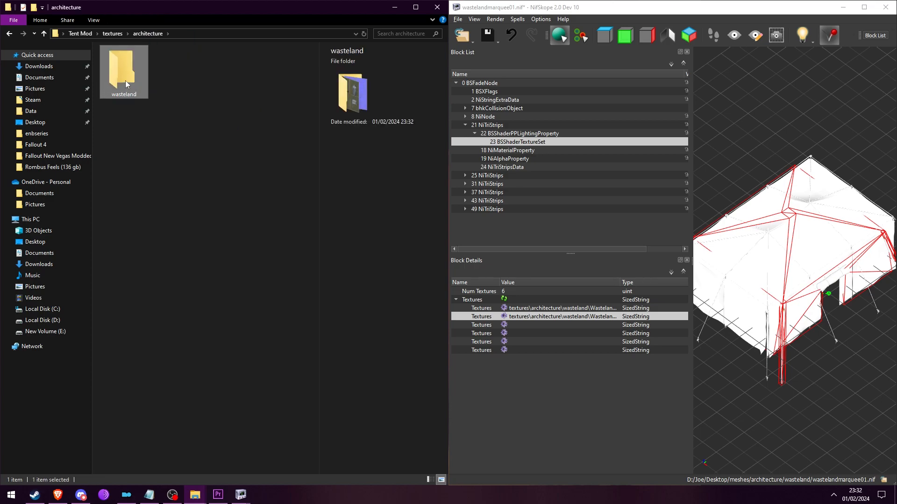
{"action": "double_click", "coordinate": [124, 80]}
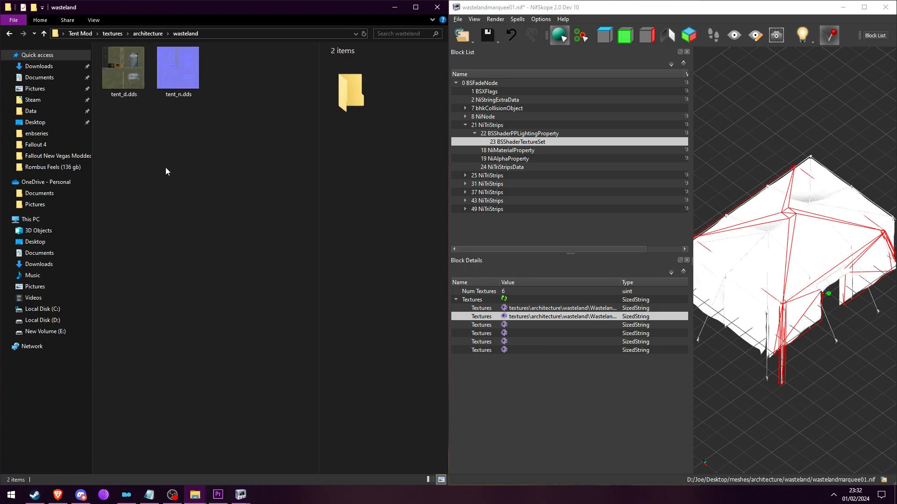
- Copy the diffuse texture's file name from the NIF's first texture path and rename tent_d.dds as WastelandMarquee01.dds
{"action": "double_click", "coordinate": [602, 308]}
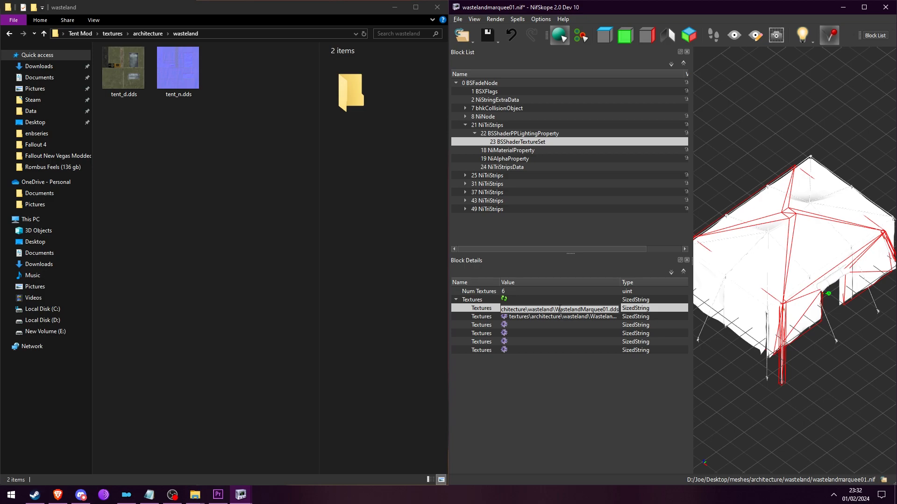
{"action": "left_click_drag", "start_coordinate": [554, 310], "coordinate": [617, 308]}
{"action": "key", "text": "ctrl+c"}
{"action": "left_click", "coordinate": [118, 74]}
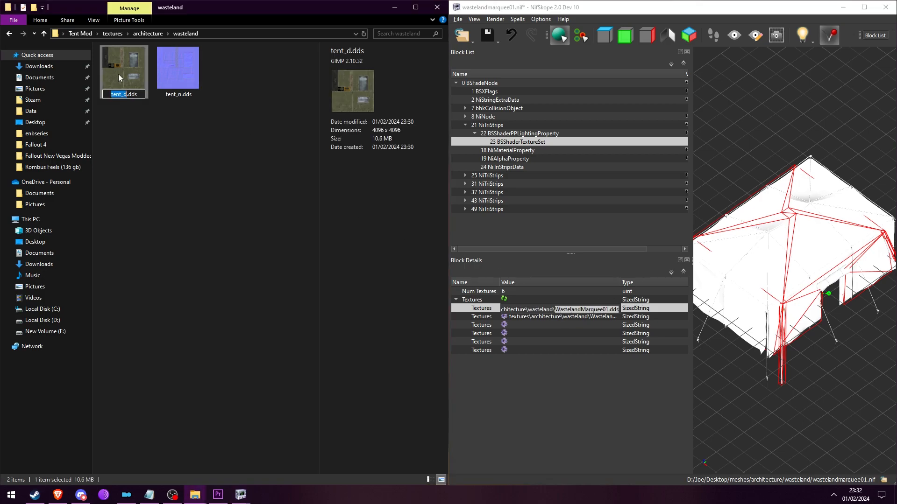
{"action": "key", "text": "F2"}
{"action": "key", "text": "ctrl+v"}
{"action": "key", "text": "BackSpace"}
{"action": "key", "text": "BackSpace"}
{"action": "key", "text": "BackSpace"}
{"action": "key", "text": "BackSpace"}
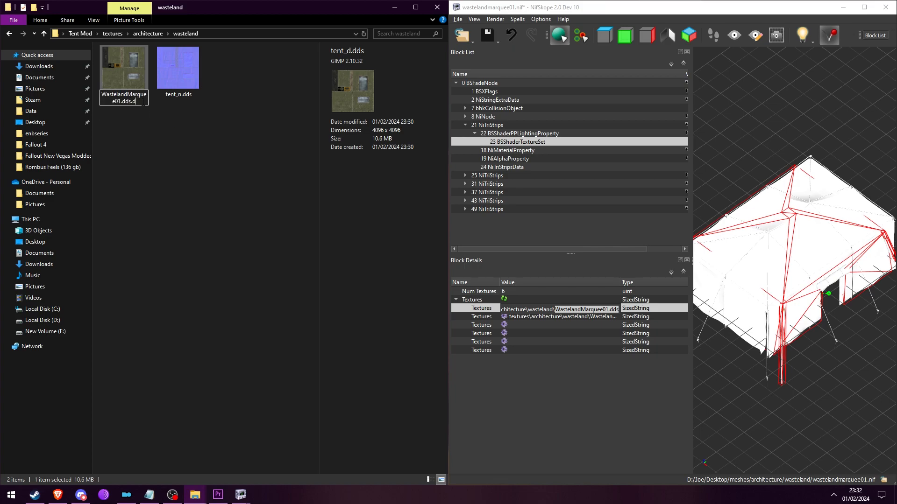
{"action": "key", "text": "Return"}
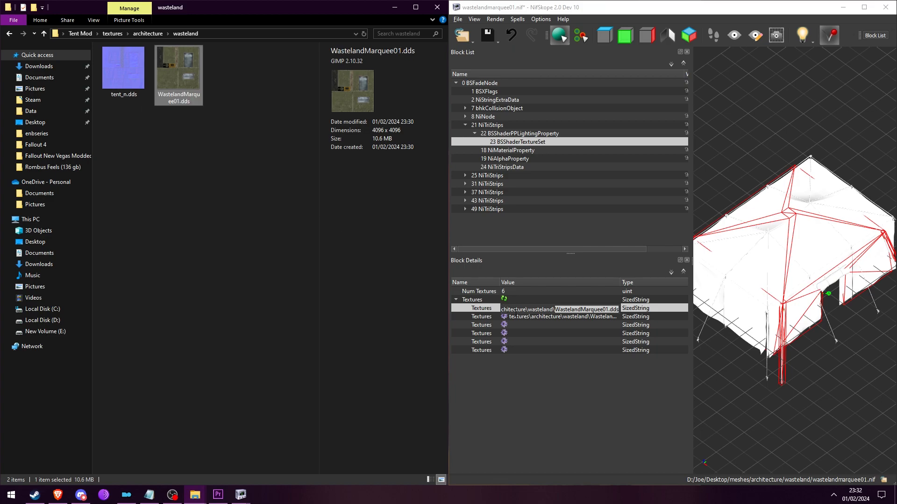
- Copy the normal map's file name from the NIF's second texture path and rename tent_n.dds as WastelandMarquee01_n.dds
{"action": "double_click", "coordinate": [556, 317]}
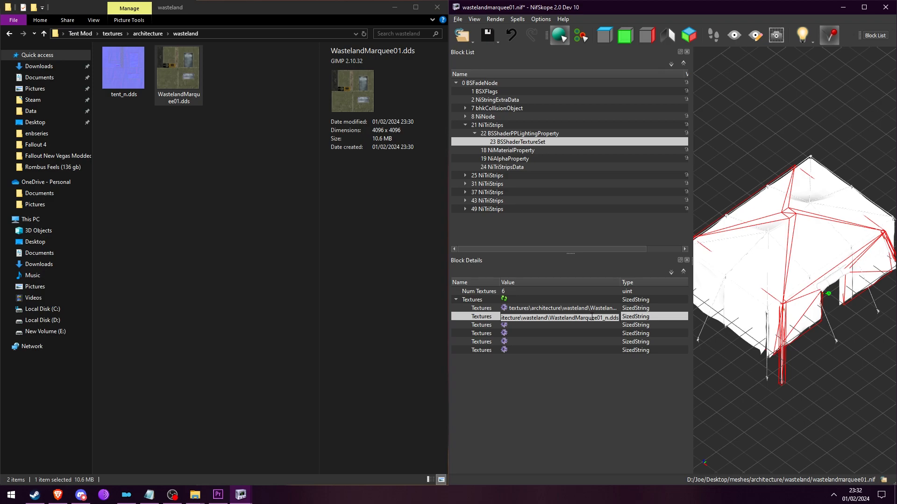
{"action": "key", "text": "Return"}
{"action": "left_click_drag", "start_coordinate": [550, 319], "coordinate": [626, 320]}
{"action": "key", "text": "ctrl+c"}
{"action": "left_click", "coordinate": [130, 88]}
{"action": "key", "text": "F2"}
{"action": "key", "text": "ctrl+v"}
{"action": "key", "text": "BackSpace"}
{"action": "key", "text": "BackSpace"}
{"action": "key", "text": "BackSpace"}
{"action": "key", "text": "BackSpace"}
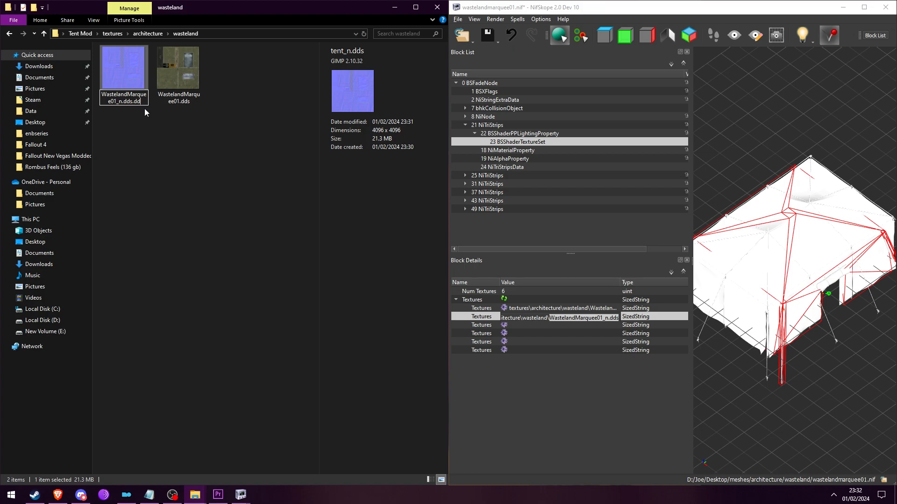
{"action": "key", "text": "Return"}
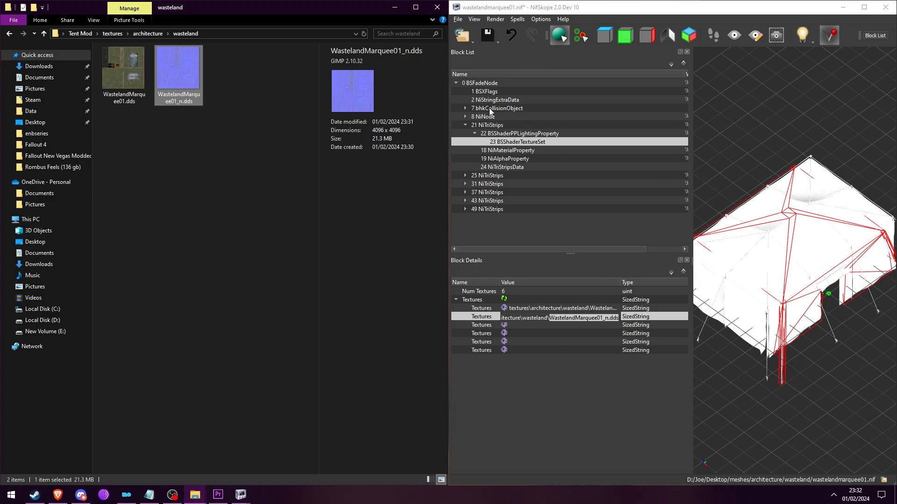
- Return to the Tent Mod folder and create a folder named meshes beside textures
{"action": "left_click", "coordinate": [80, 33]}
{"action": "left_click", "coordinate": [157, 166]}
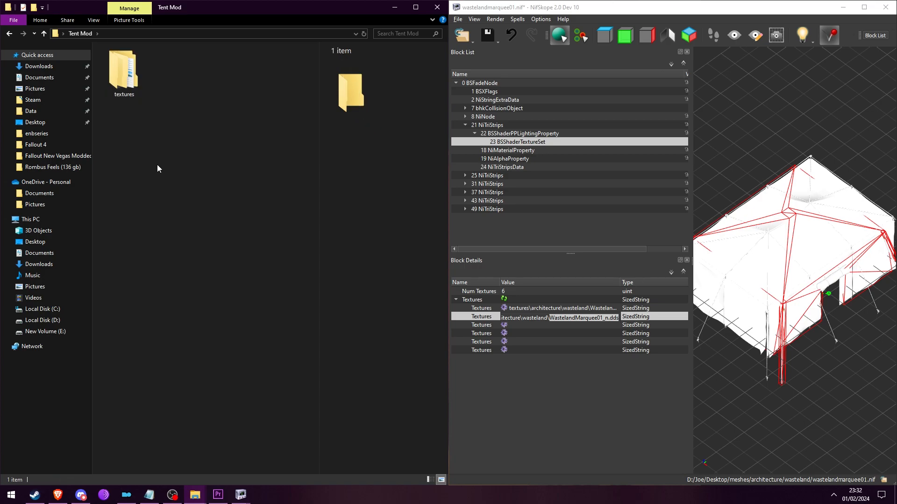
{"action": "right_click", "coordinate": [157, 166]}
{"action": "mouse_move", "coordinate": [260, 322]}
{"action": "left_click", "coordinate": [357, 326]}
{"action": "type", "text": "meshes"}
{"action": "key", "text": "Return"}
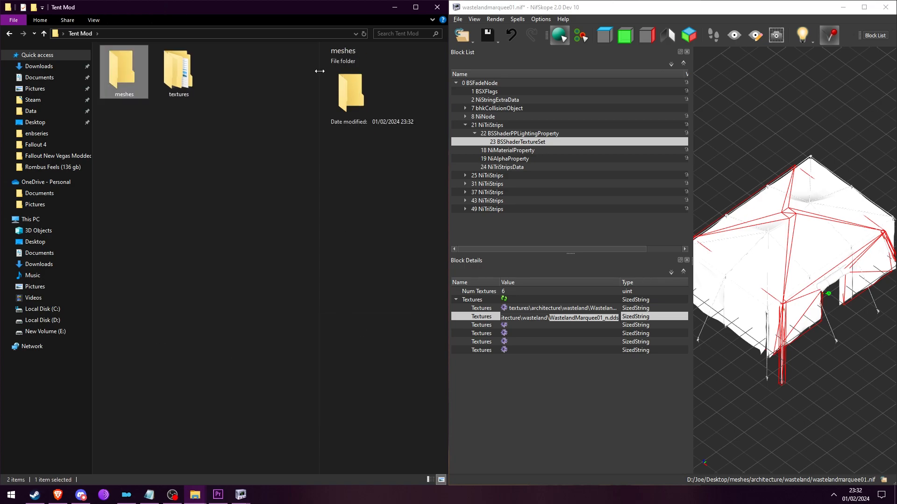
- Create a folder named architecture inside the meshes folder
{"action": "double_click", "coordinate": [117, 88]}
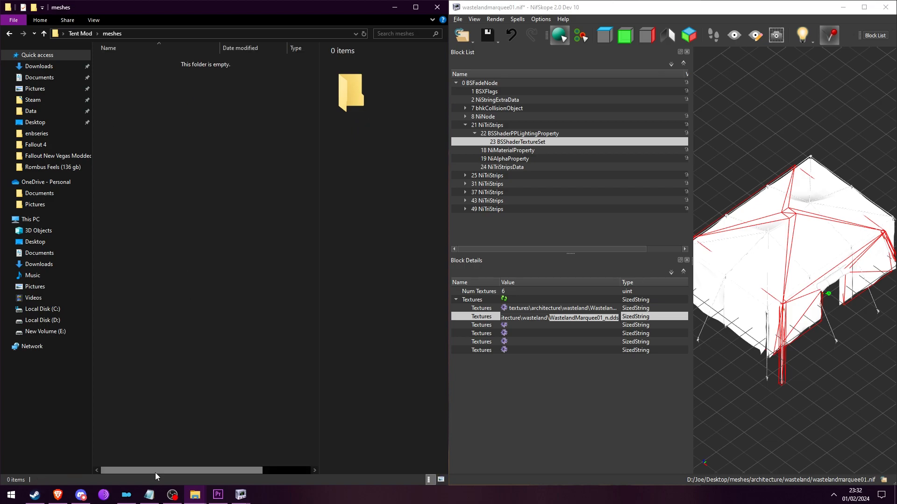
{"action": "left_click", "coordinate": [150, 493]}
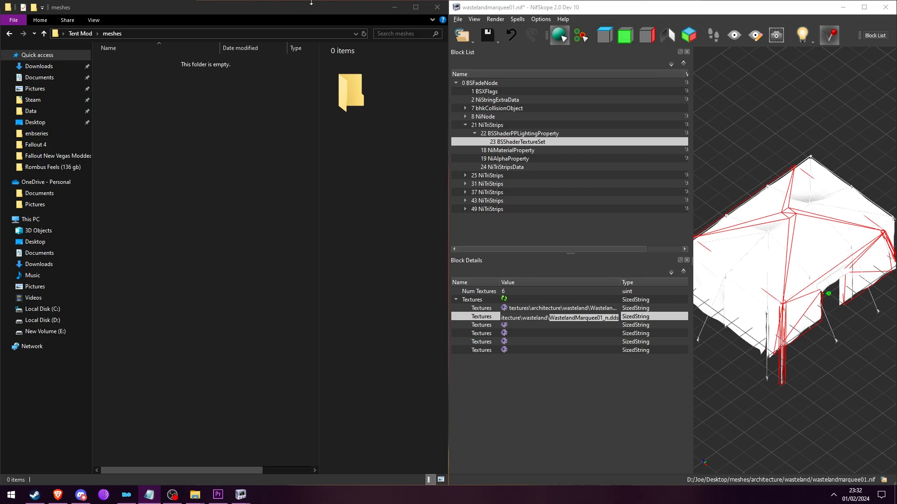
{"action": "right_click", "coordinate": [212, 111]}
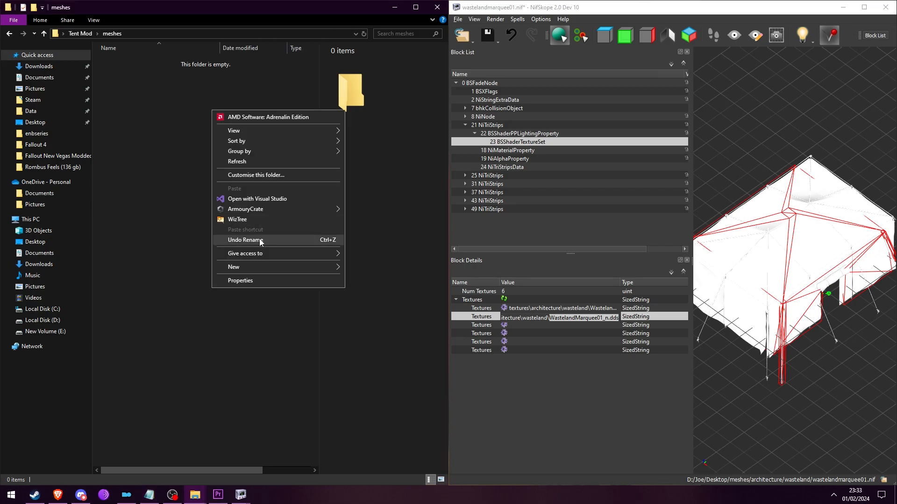
{"action": "mouse_move", "coordinate": [285, 267]}
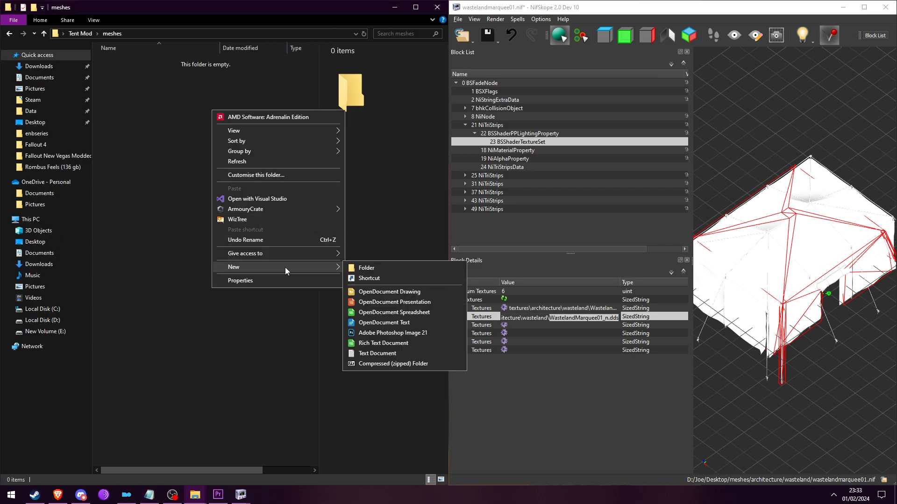
{"action": "left_click", "coordinate": [401, 270]}
{"action": "type", "text": "ar"}
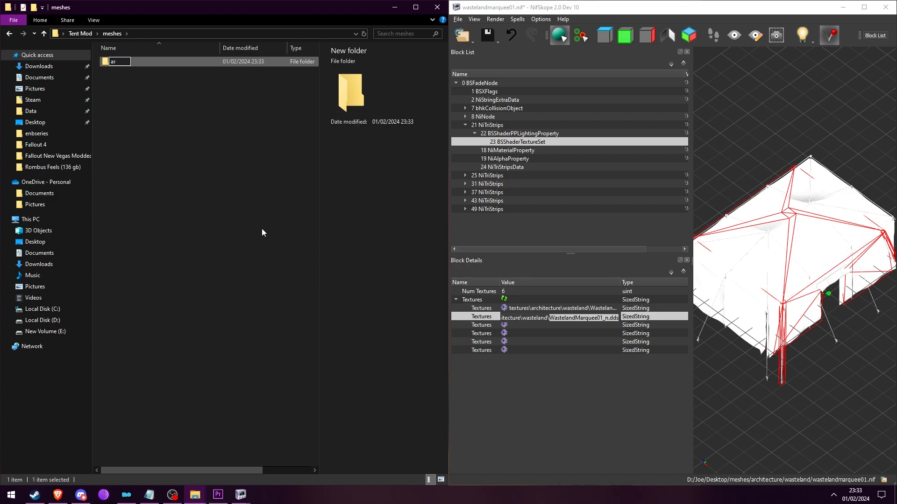
{"action": "type", "text": "chitecture"}
{"action": "key", "text": "Return"}
- Create a folder named wasteland inside meshes\architecture and open it
{"action": "key", "text": "Return"}
{"action": "right_click", "coordinate": [189, 198]}
{"action": "mouse_move", "coordinate": [304, 355]}
{"action": "left_click", "coordinate": [337, 353]}
{"action": "type", "text": "wasteland"}
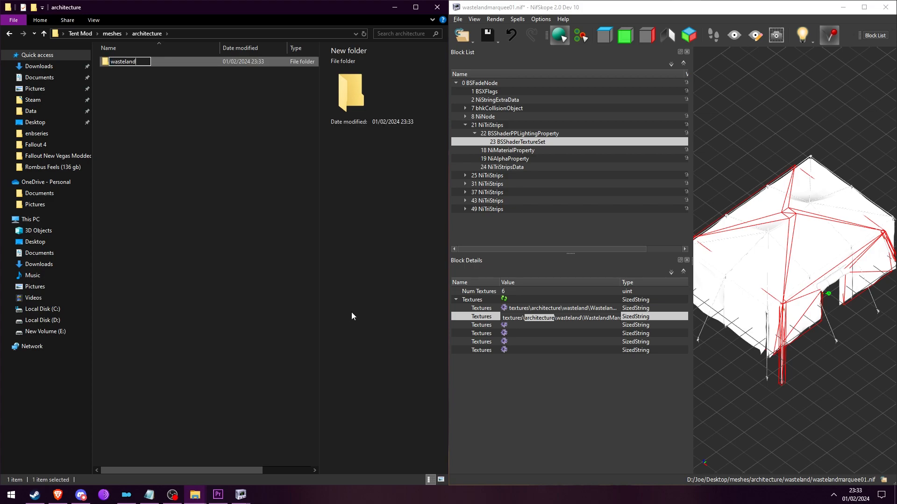
{"action": "key", "text": "Return"}
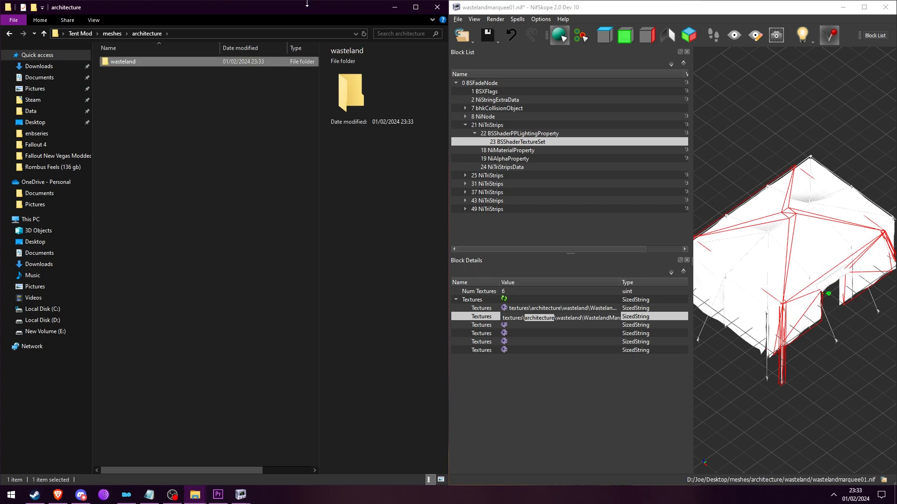
{"action": "double_click", "coordinate": [140, 61]}
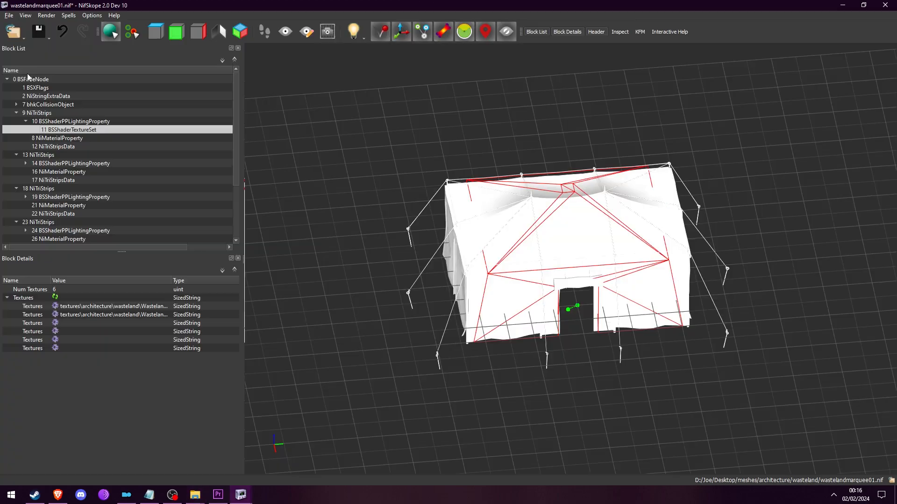
- In NifSkope, collapse and select the root BSFadeNode and run the Optimize spell that removes unused strings twice
{"action": "left_click", "coordinate": [8, 80]}
{"action": "left_click", "coordinate": [37, 79]}
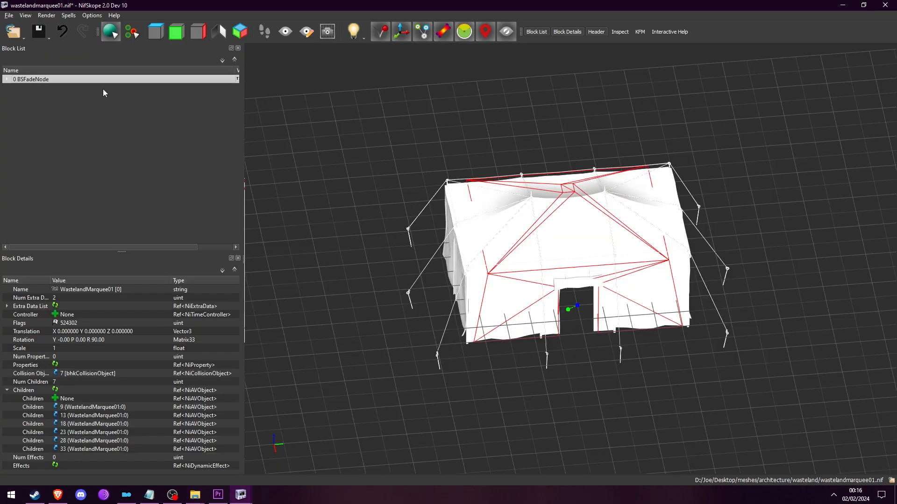
{"action": "left_click_drag", "start_coordinate": [262, 139], "coordinate": [366, 121]}
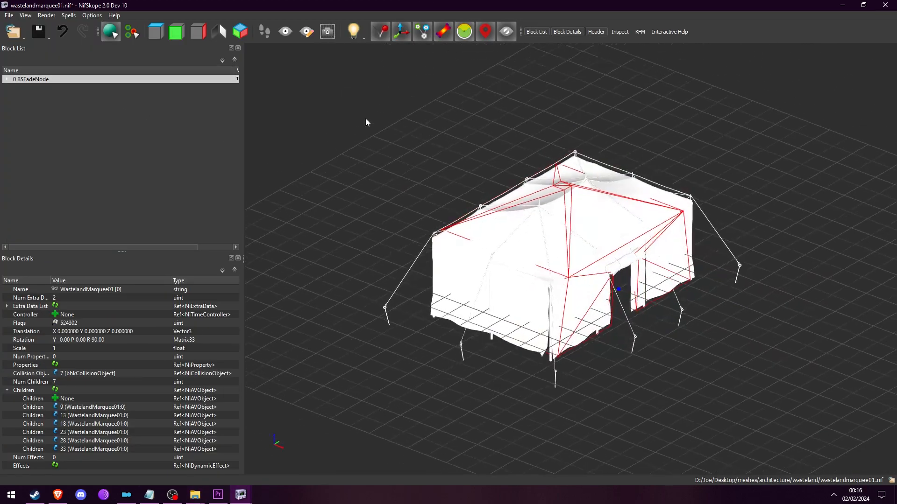
{"action": "left_click", "coordinate": [71, 16]}
{"action": "mouse_move", "coordinate": [87, 68]}
{"action": "left_click", "coordinate": [161, 101]}
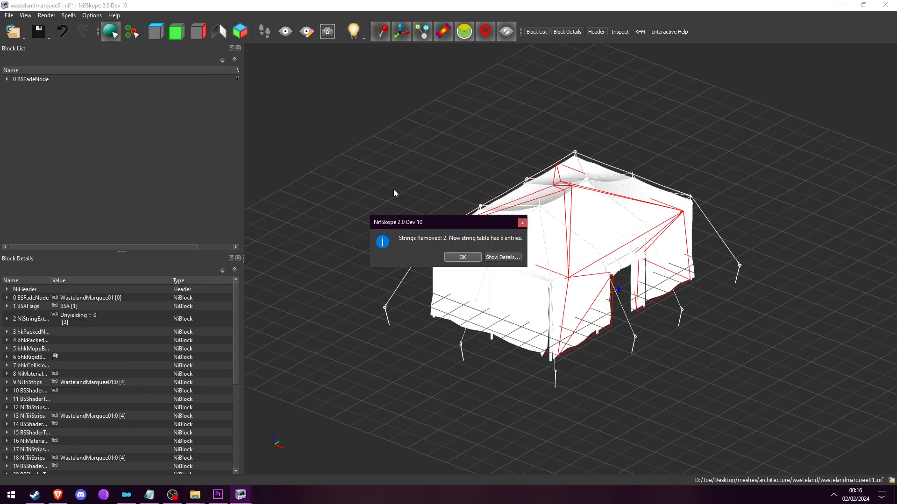
{"action": "left_click", "coordinate": [462, 258]}
{"action": "left_click", "coordinate": [30, 79]}
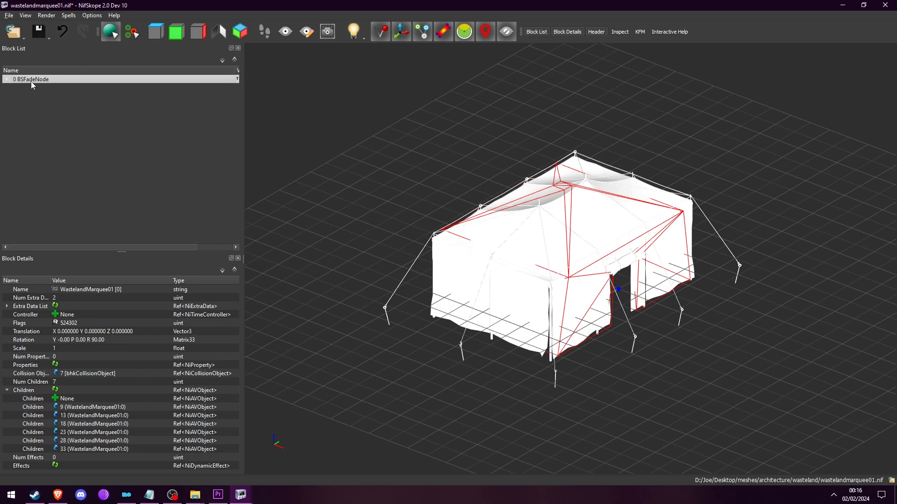
{"action": "left_click", "coordinate": [69, 16]}
{"action": "mouse_move", "coordinate": [89, 68]}
{"action": "left_click", "coordinate": [201, 103]}
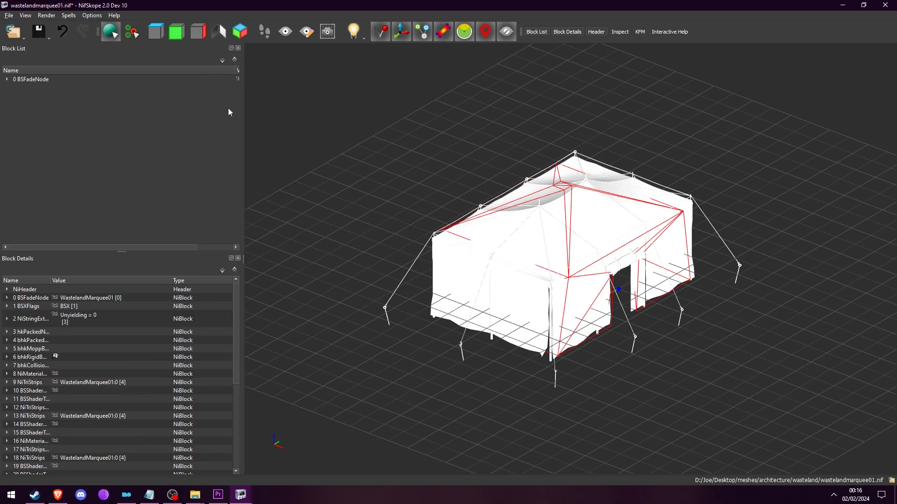
- Run the Sanitize spell Fix Invalid Block Names on the root BSFadeNode and dismiss its report
{"action": "left_click", "coordinate": [37, 80]}
{"action": "left_click", "coordinate": [68, 15]}
{"action": "mouse_move", "coordinate": [108, 49]}
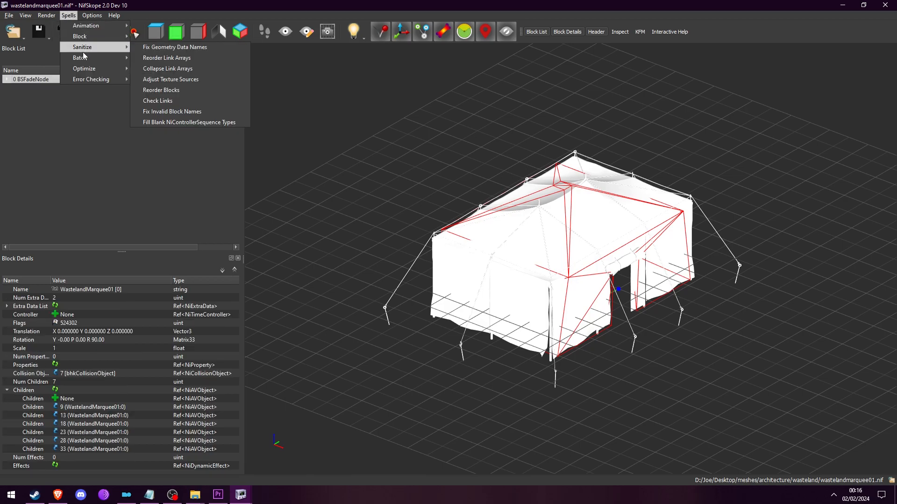
{"action": "left_click", "coordinate": [216, 112]}
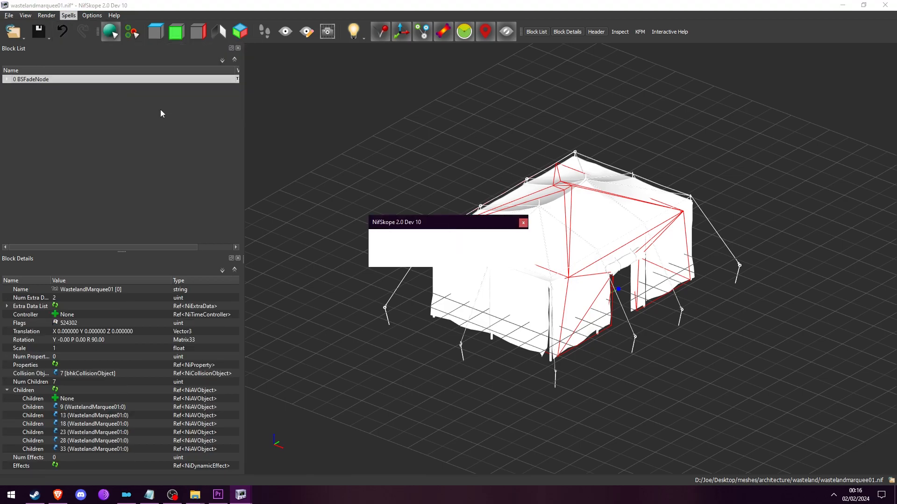
{"action": "left_click", "coordinate": [462, 257]}
- Run the Sanitize spell Collapse Link Arrays on the root BSFadeNode of the marquee mesh
{"action": "left_click", "coordinate": [23, 80]}
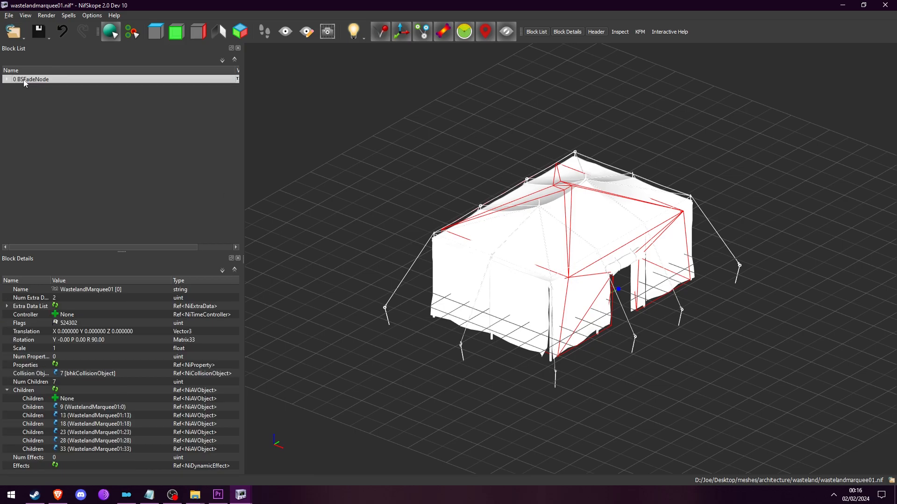
{"action": "left_click", "coordinate": [68, 15]}
{"action": "mouse_move", "coordinate": [108, 48]}
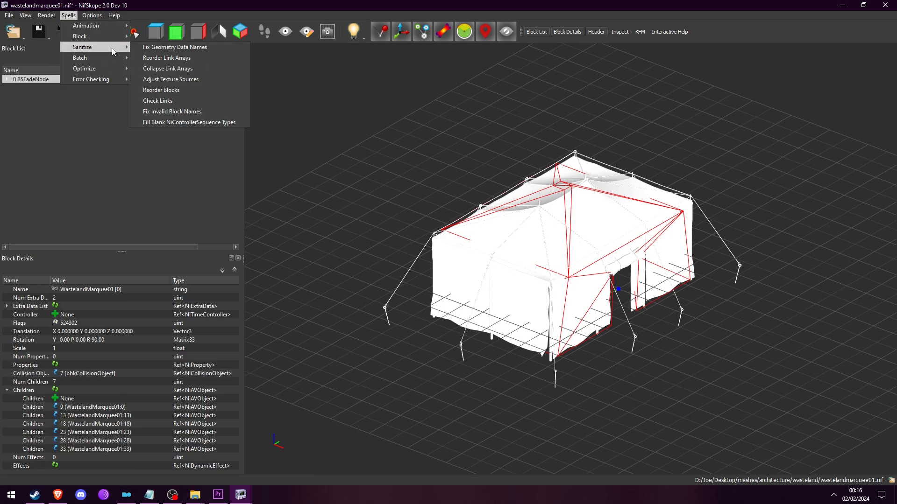
{"action": "left_click", "coordinate": [156, 68]}
{"action": "left_click", "coordinate": [66, 81]}
- Run the Sanitize spells Reorder Link Arrays and Reorder Blocks, and reselect the root BSFadeNode
{"action": "left_click", "coordinate": [69, 16]}
{"action": "mouse_move", "coordinate": [93, 47]}
{"action": "left_click", "coordinate": [175, 58]}
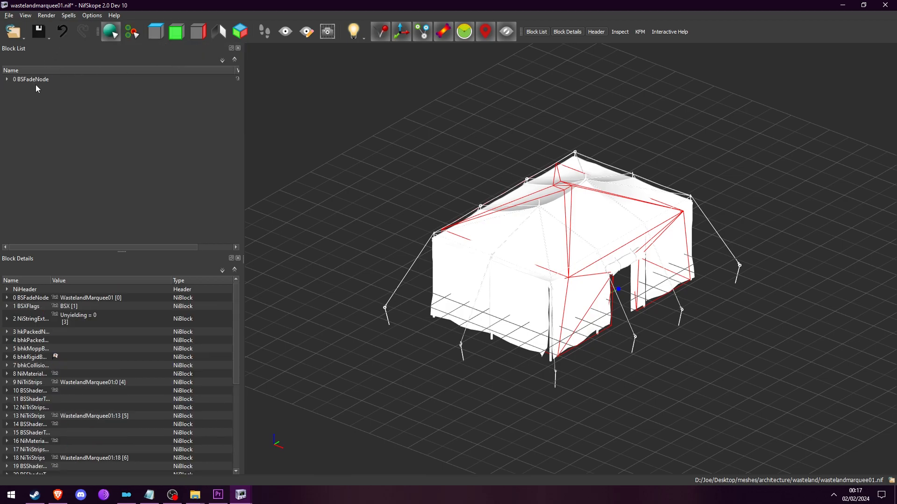
{"action": "left_click", "coordinate": [69, 15]}
{"action": "left_click", "coordinate": [167, 91]}
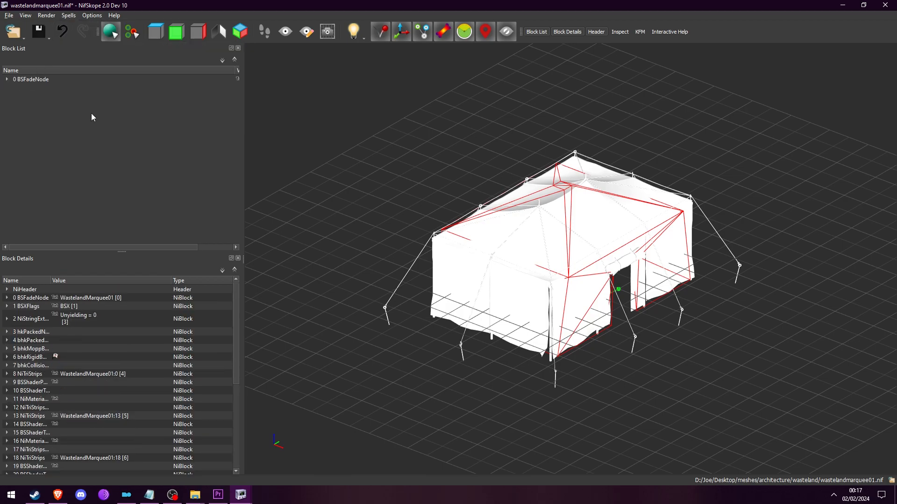
{"action": "left_click", "coordinate": [32, 77]}
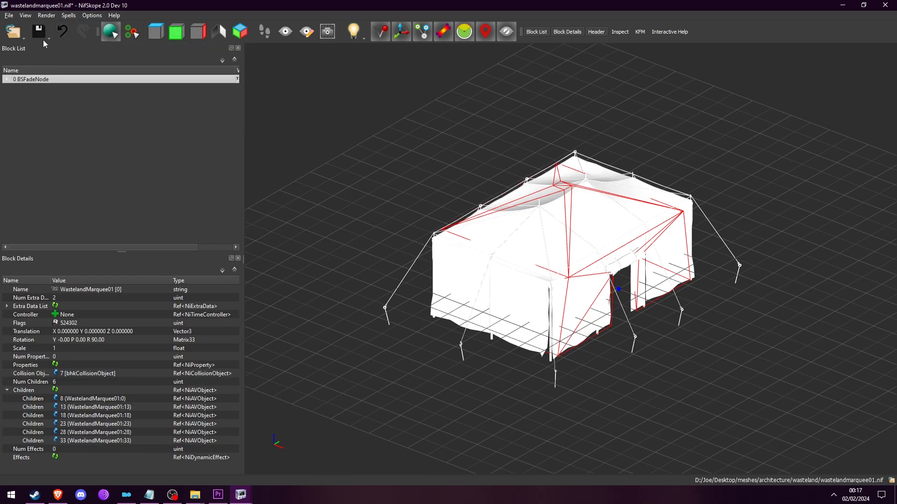
- Save the mesh as wastelandmarquee01.nif in the Desktop folder Tent Mod\meshes\architecture\wasteland
{"action": "left_click", "coordinate": [12, 17]}
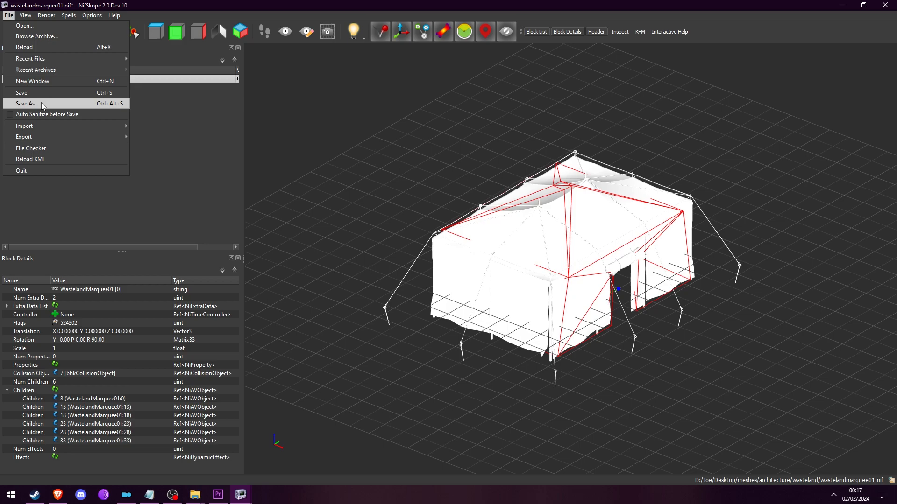
{"action": "left_click", "coordinate": [28, 103]}
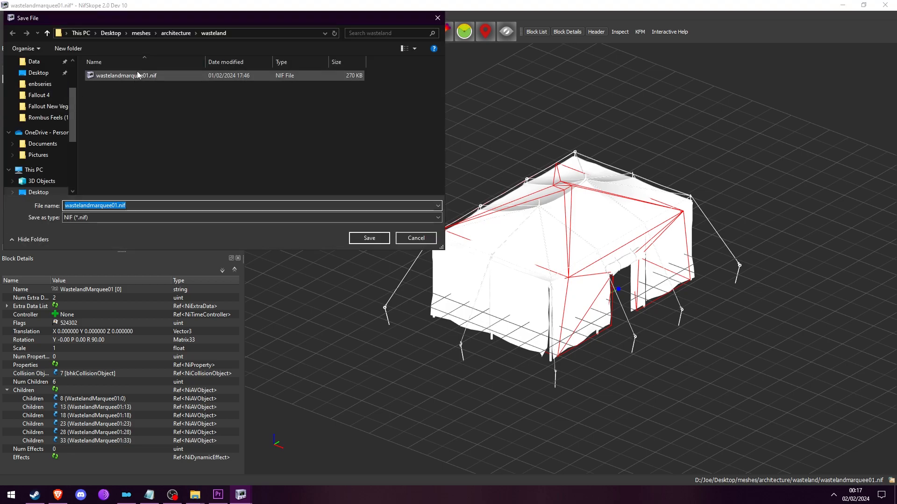
{"action": "left_click", "coordinate": [111, 33]}
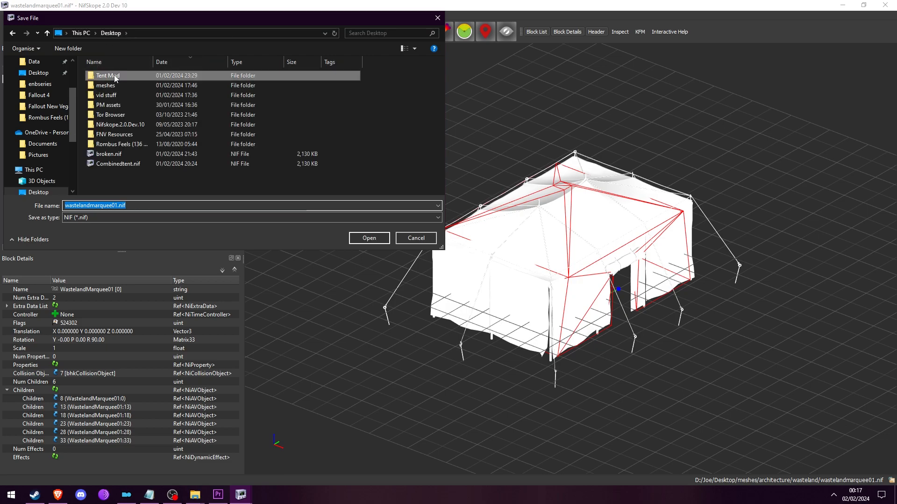
{"action": "double_click", "coordinate": [112, 76]}
{"action": "double_click", "coordinate": [114, 76]}
{"action": "double_click", "coordinate": [113, 76]}
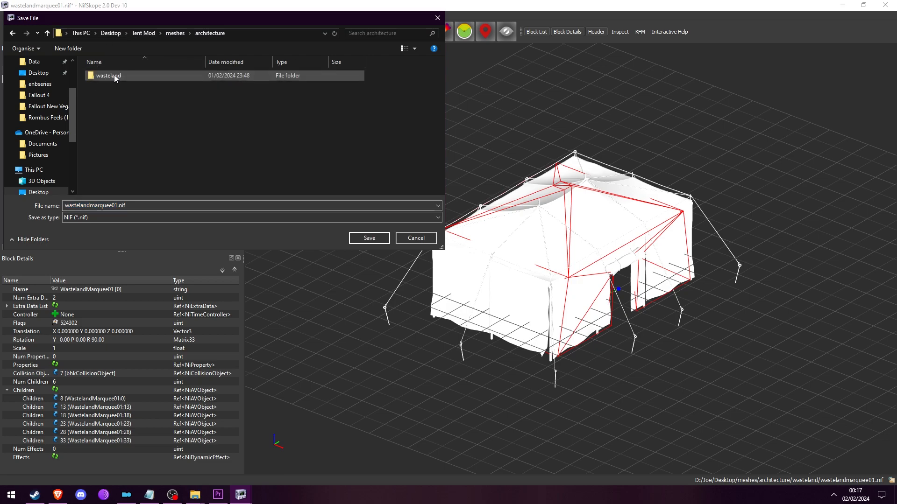
{"action": "double_click", "coordinate": [114, 76]}
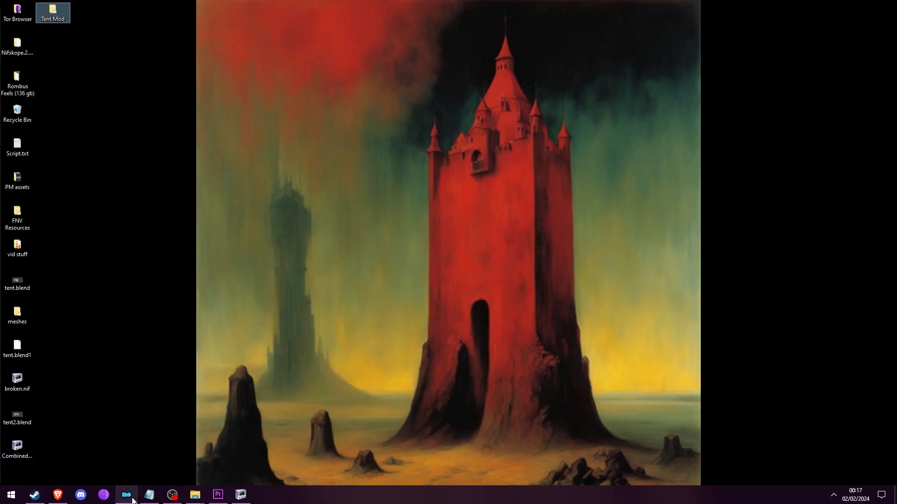
- Switch to Mod Organizer and open the folder of The Tops Complete Model mod in File Explorer
{"action": "left_click", "coordinate": [132, 501]}
{"action": "right_click", "coordinate": [176, 402]}
{"action": "left_click", "coordinate": [200, 384]}
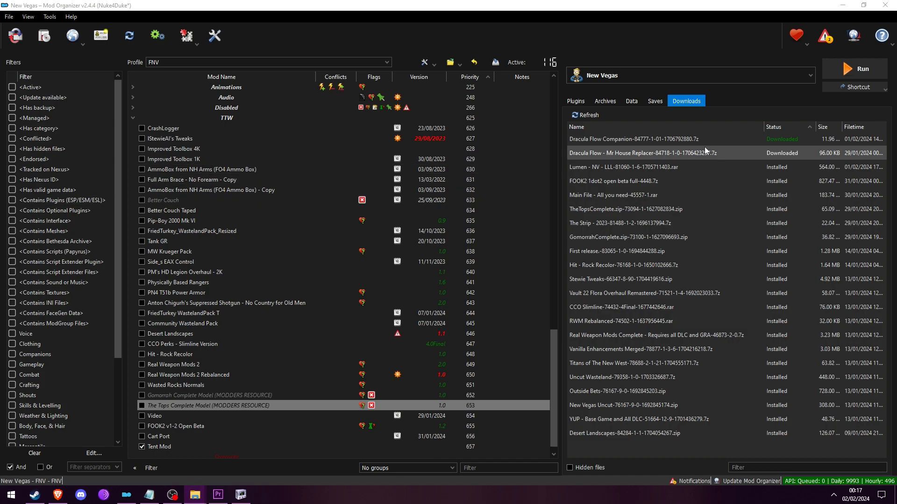
- Select the Tent Mod entry at the end of the mod list and launch New Vegas
{"action": "scroll", "coordinate": [164, 437], "scroll_direction": "down", "scroll_amount": 1}
{"action": "left_click", "coordinate": [182, 436]}
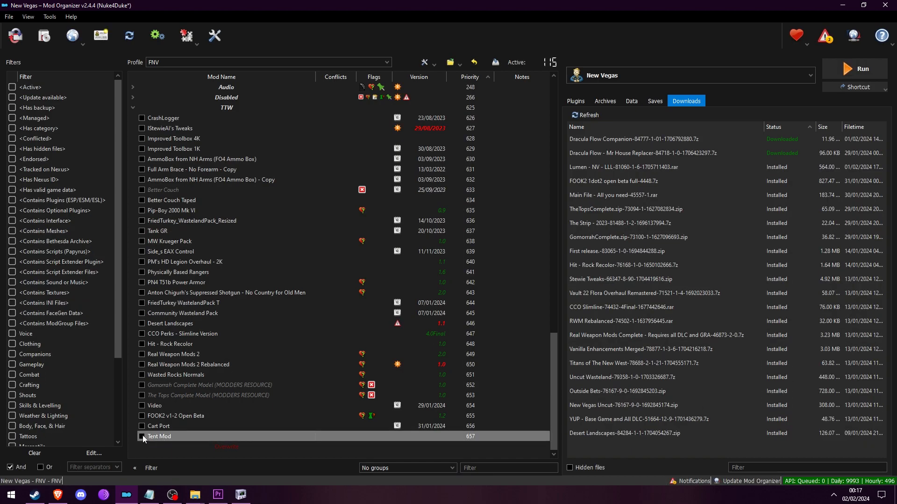
{"action": "left_click", "coordinate": [845, 68]}
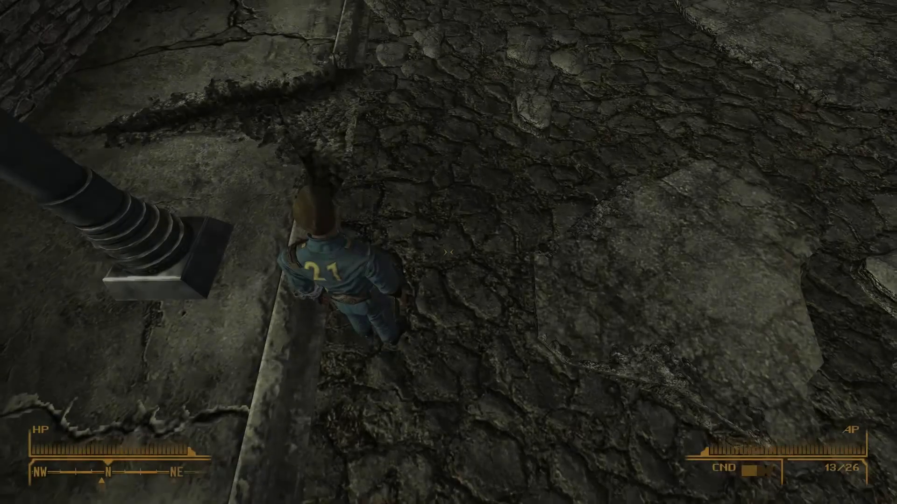
{"action": "key", "text": "w"}
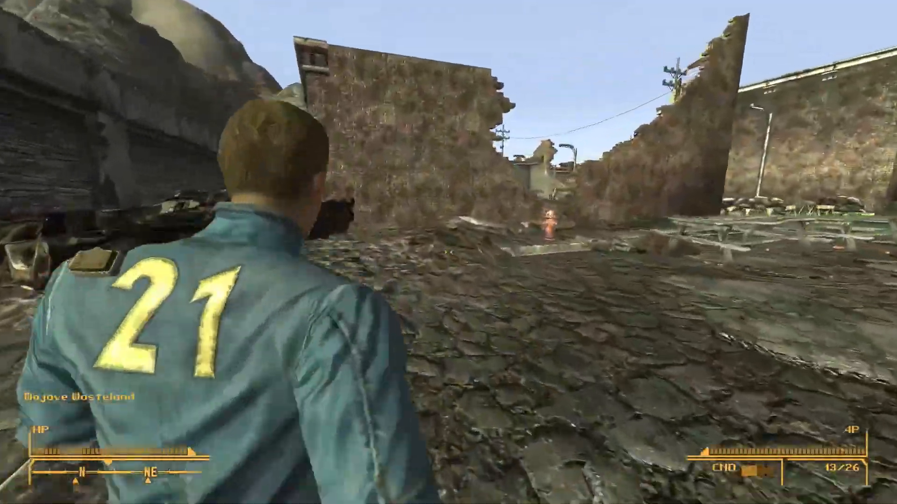
{"action": "key", "text": "f"}
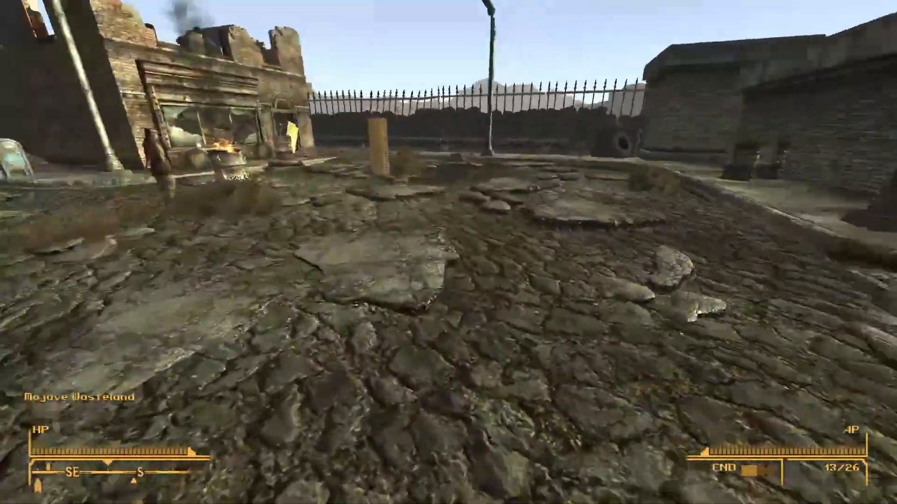
{"action": "key", "text": "f"}
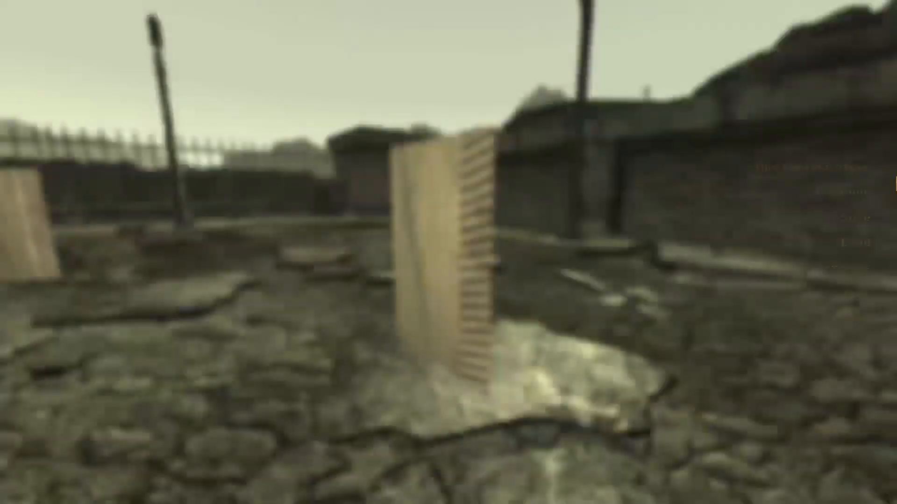
{"action": "left_click", "coordinate": [776, 217]}
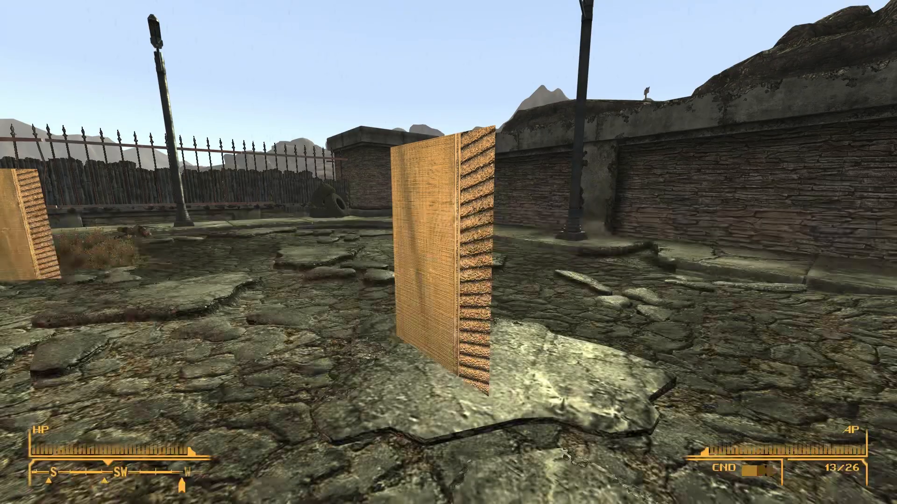